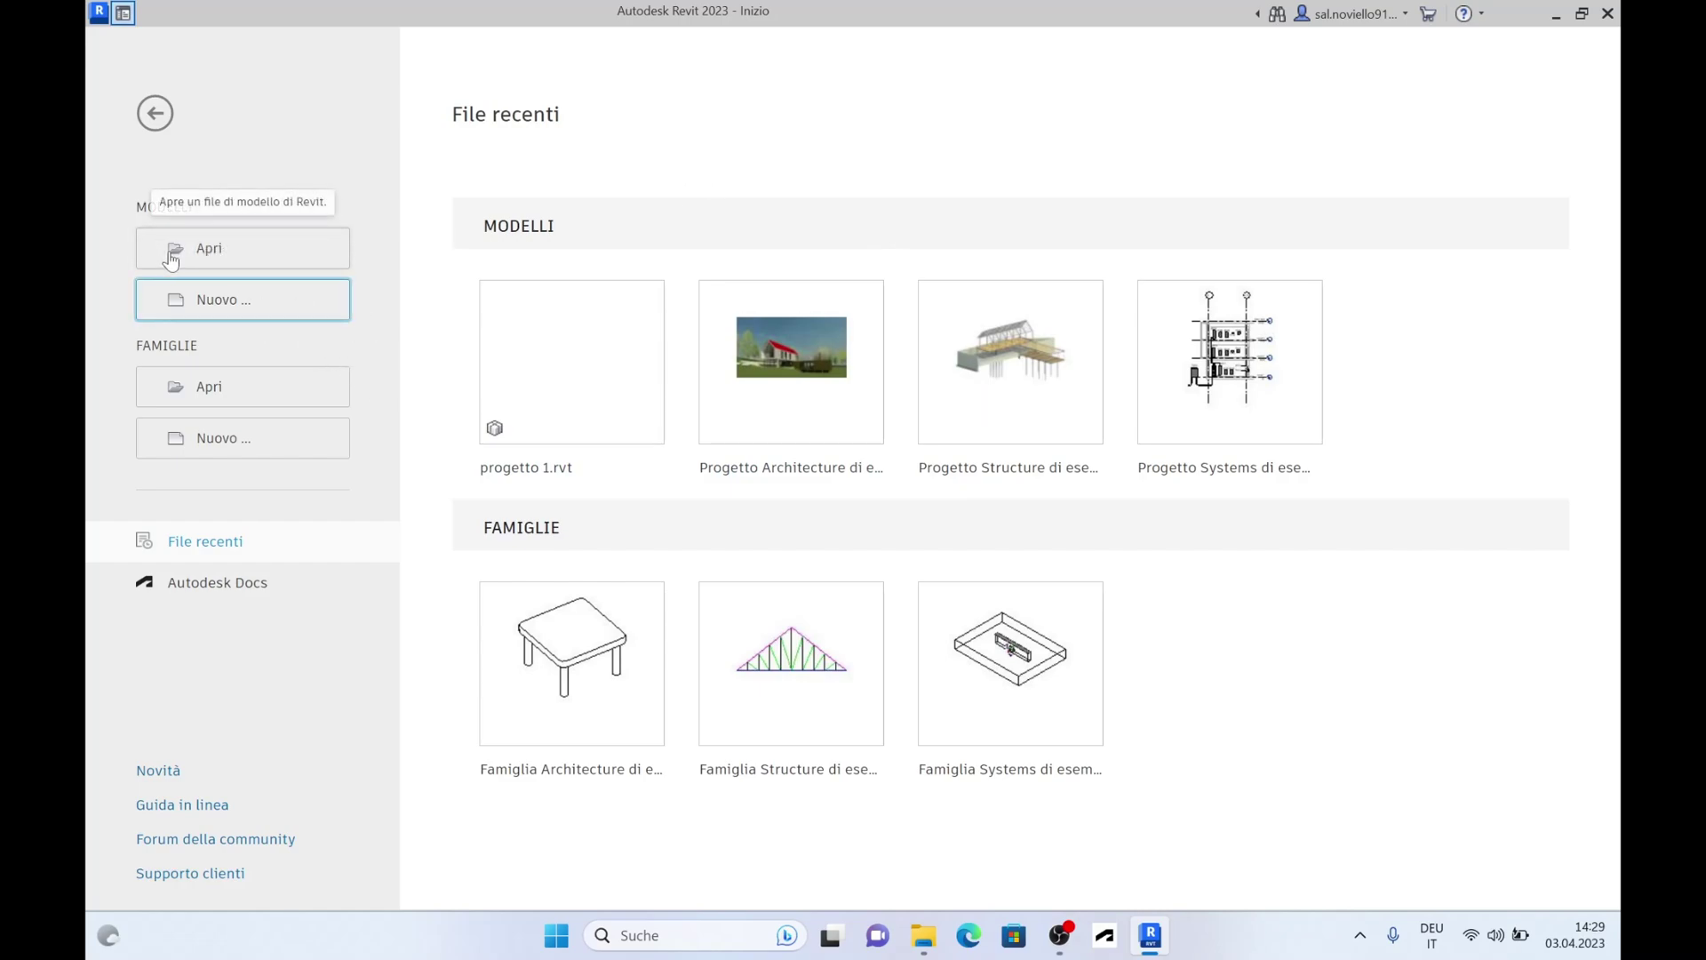
- Create project Progetto1 from the Modello architettonico template, landing on the 0 - Piano Terra plan
left_click(218, 305)
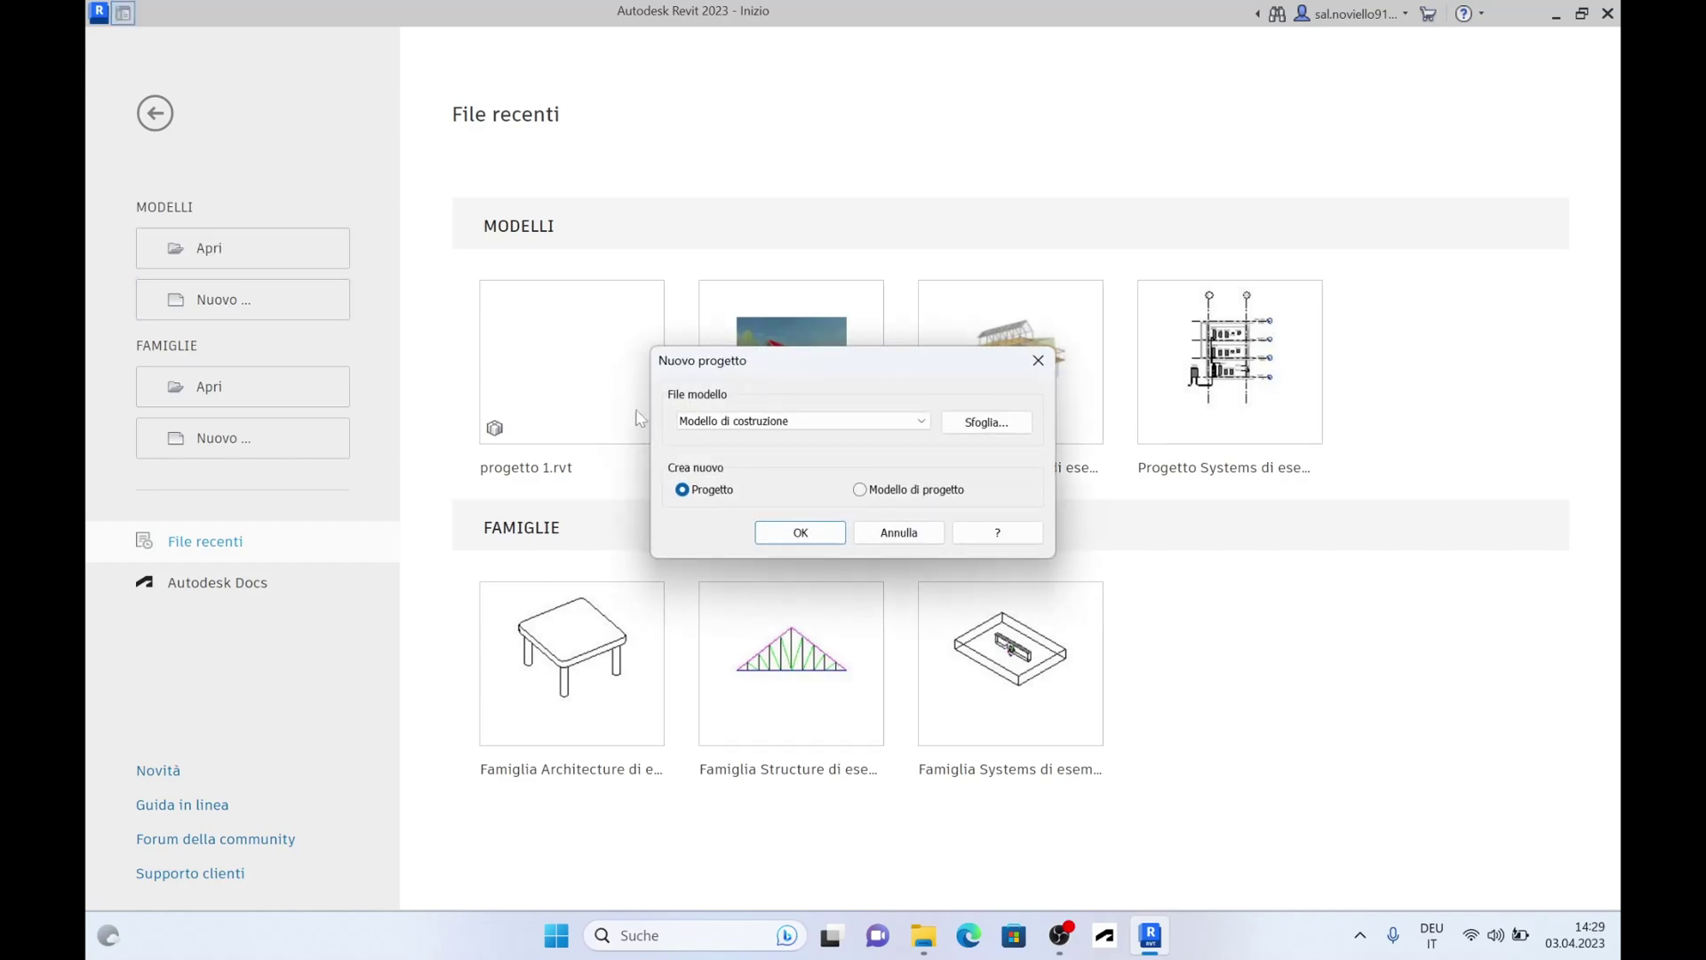
left_click(922, 421)
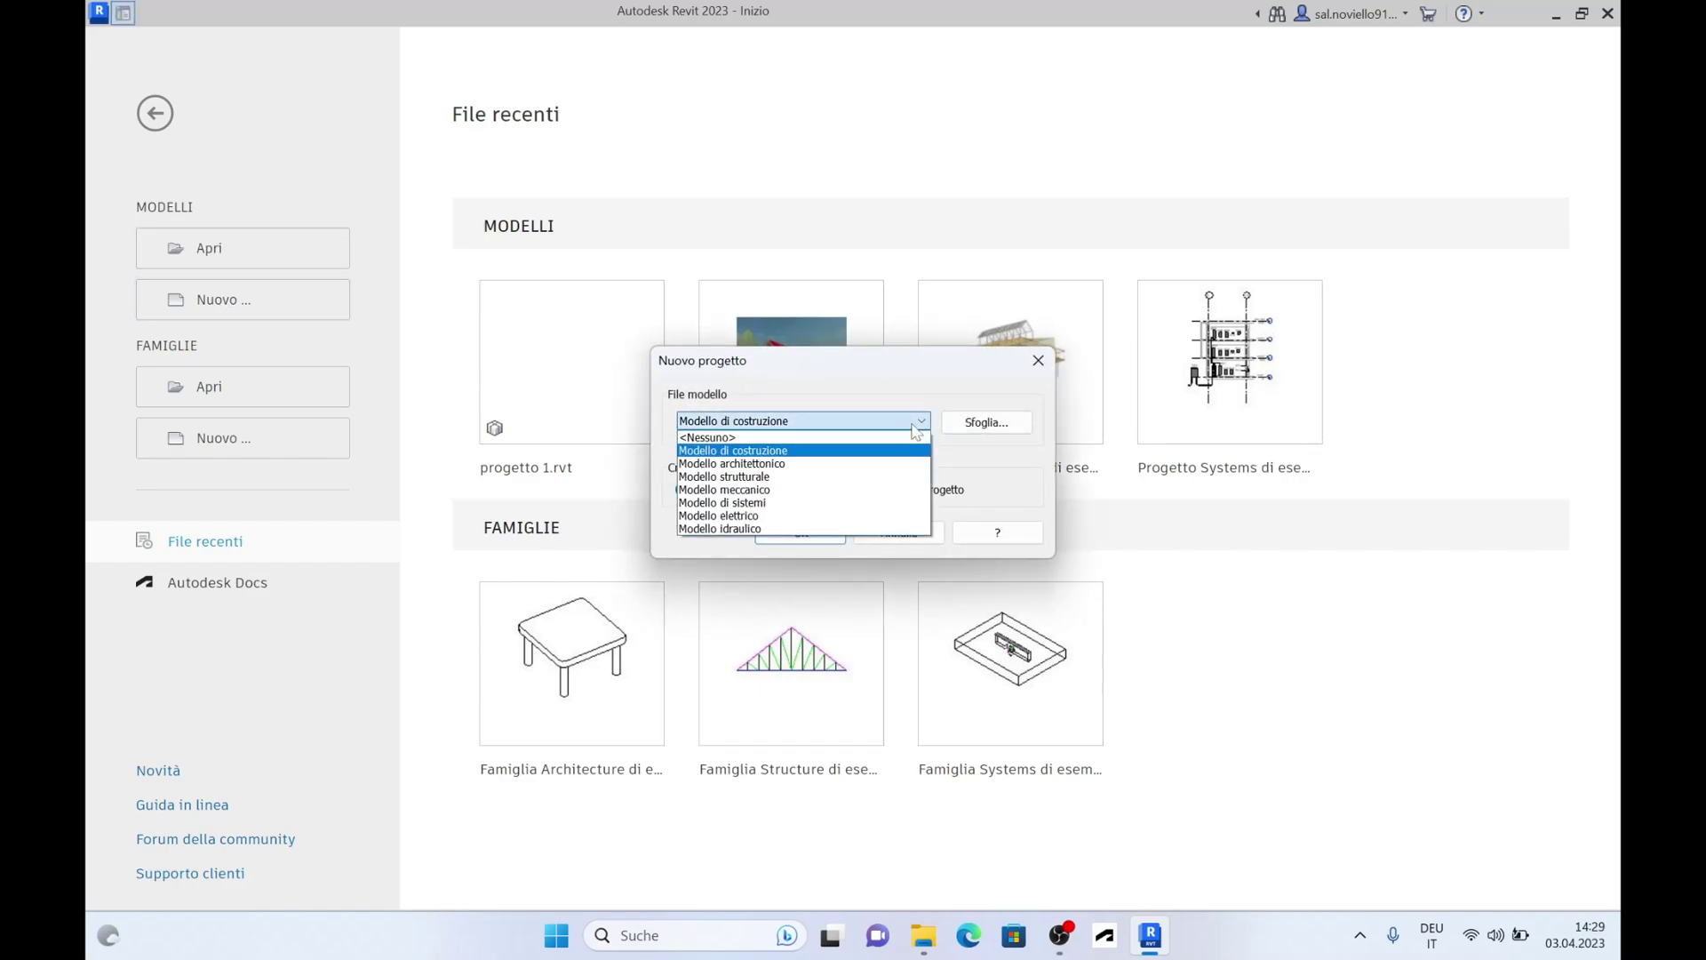
left_click(751, 464)
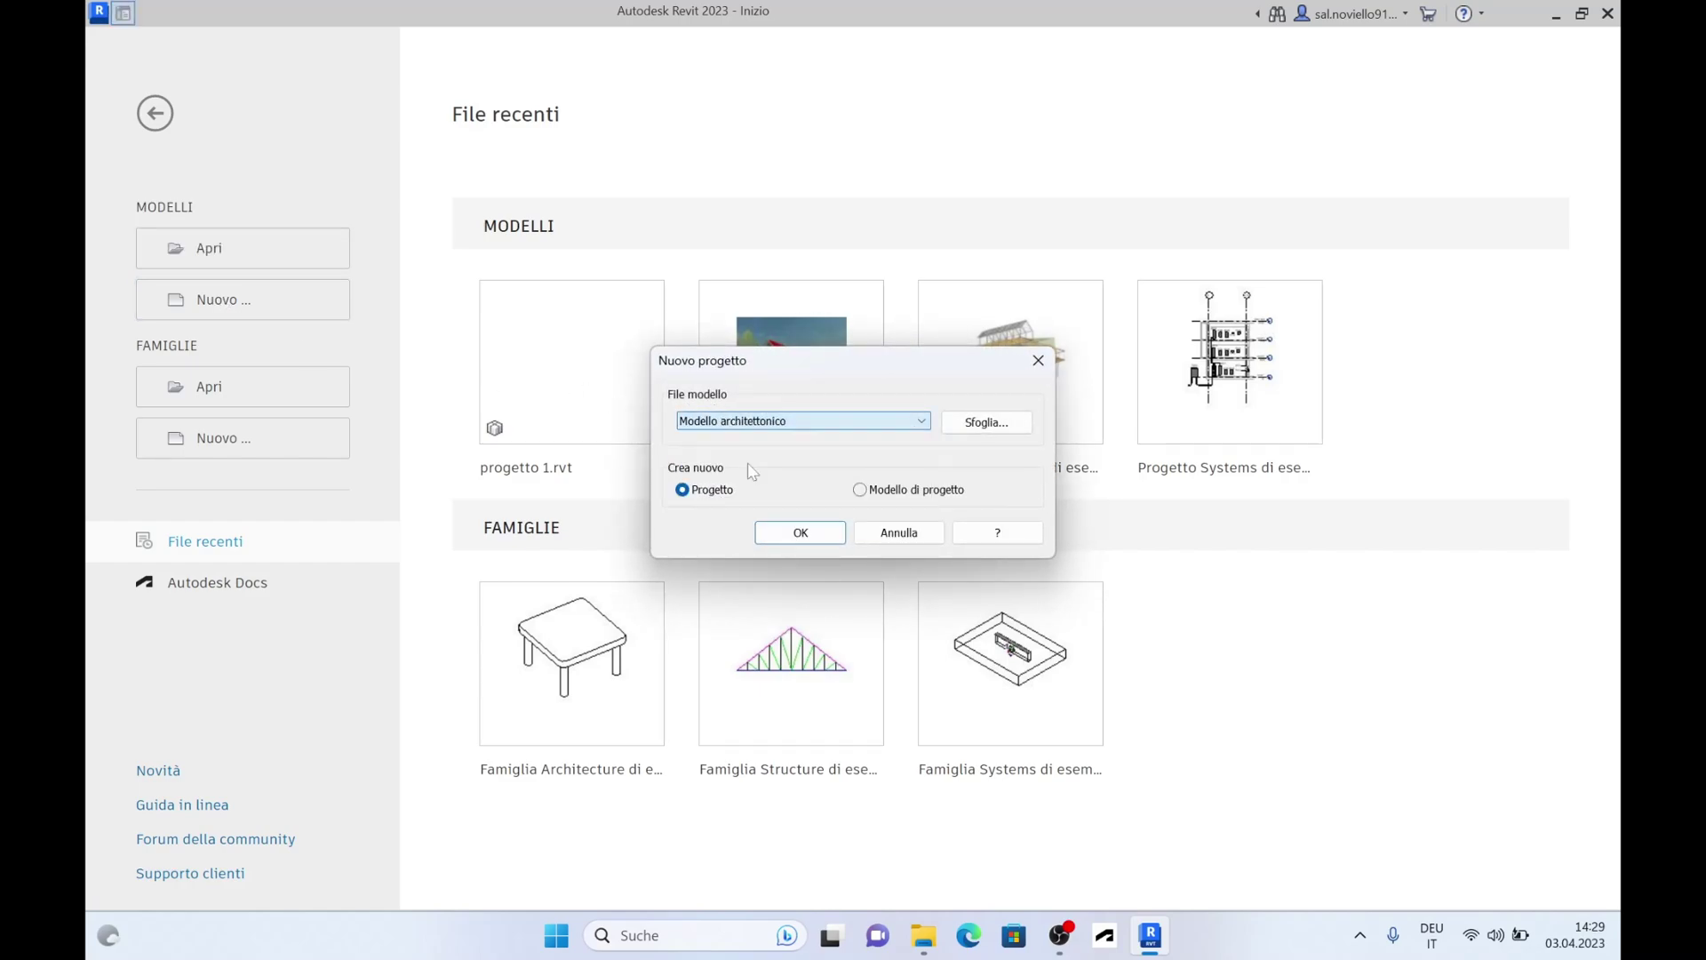
left_click(805, 536)
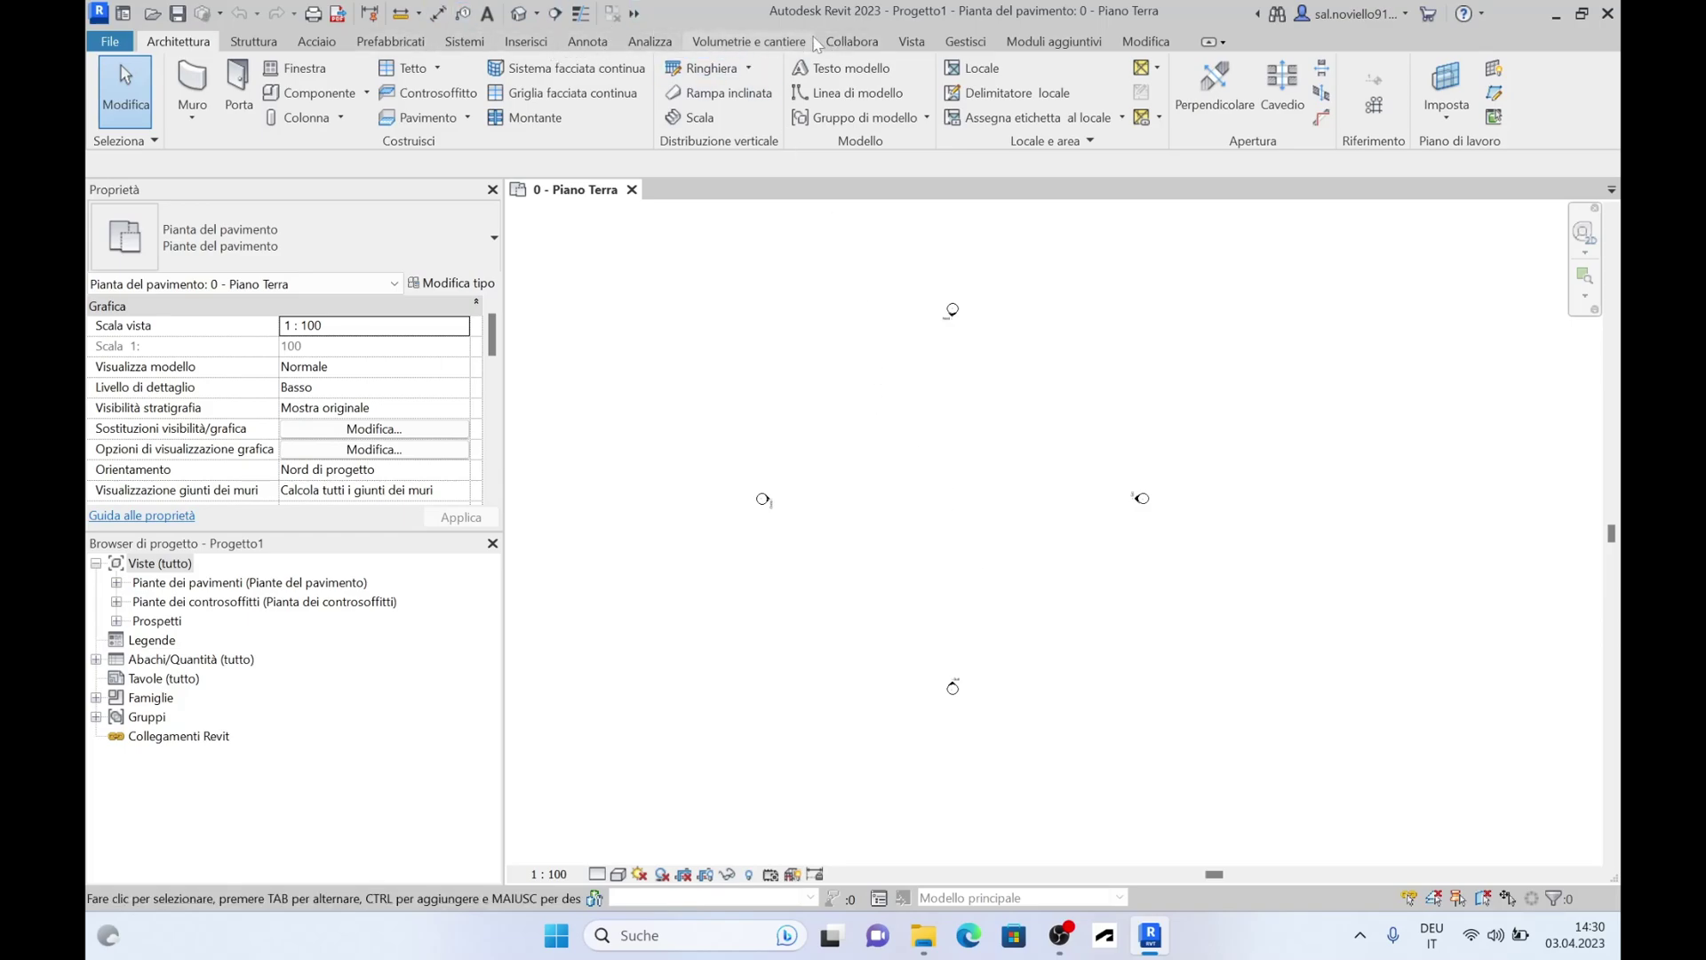
- Start Collabora on the Collabora tab so Revit asks to save Progetto1 first
left_click(851, 41)
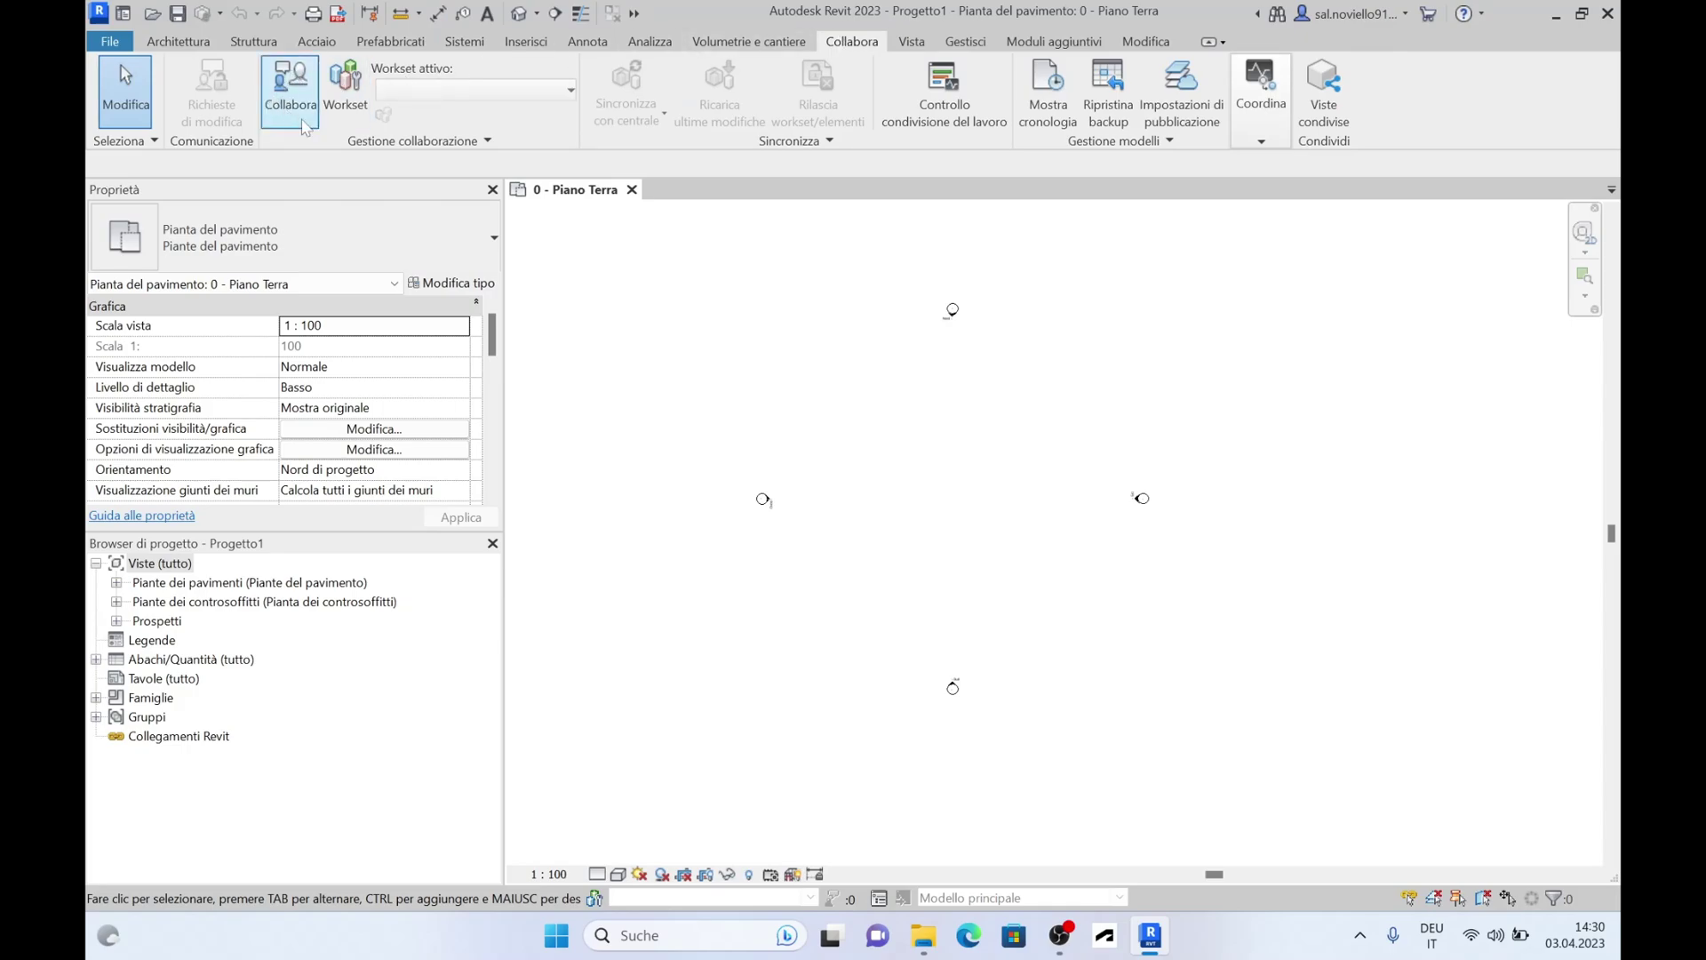
left_click(291, 89)
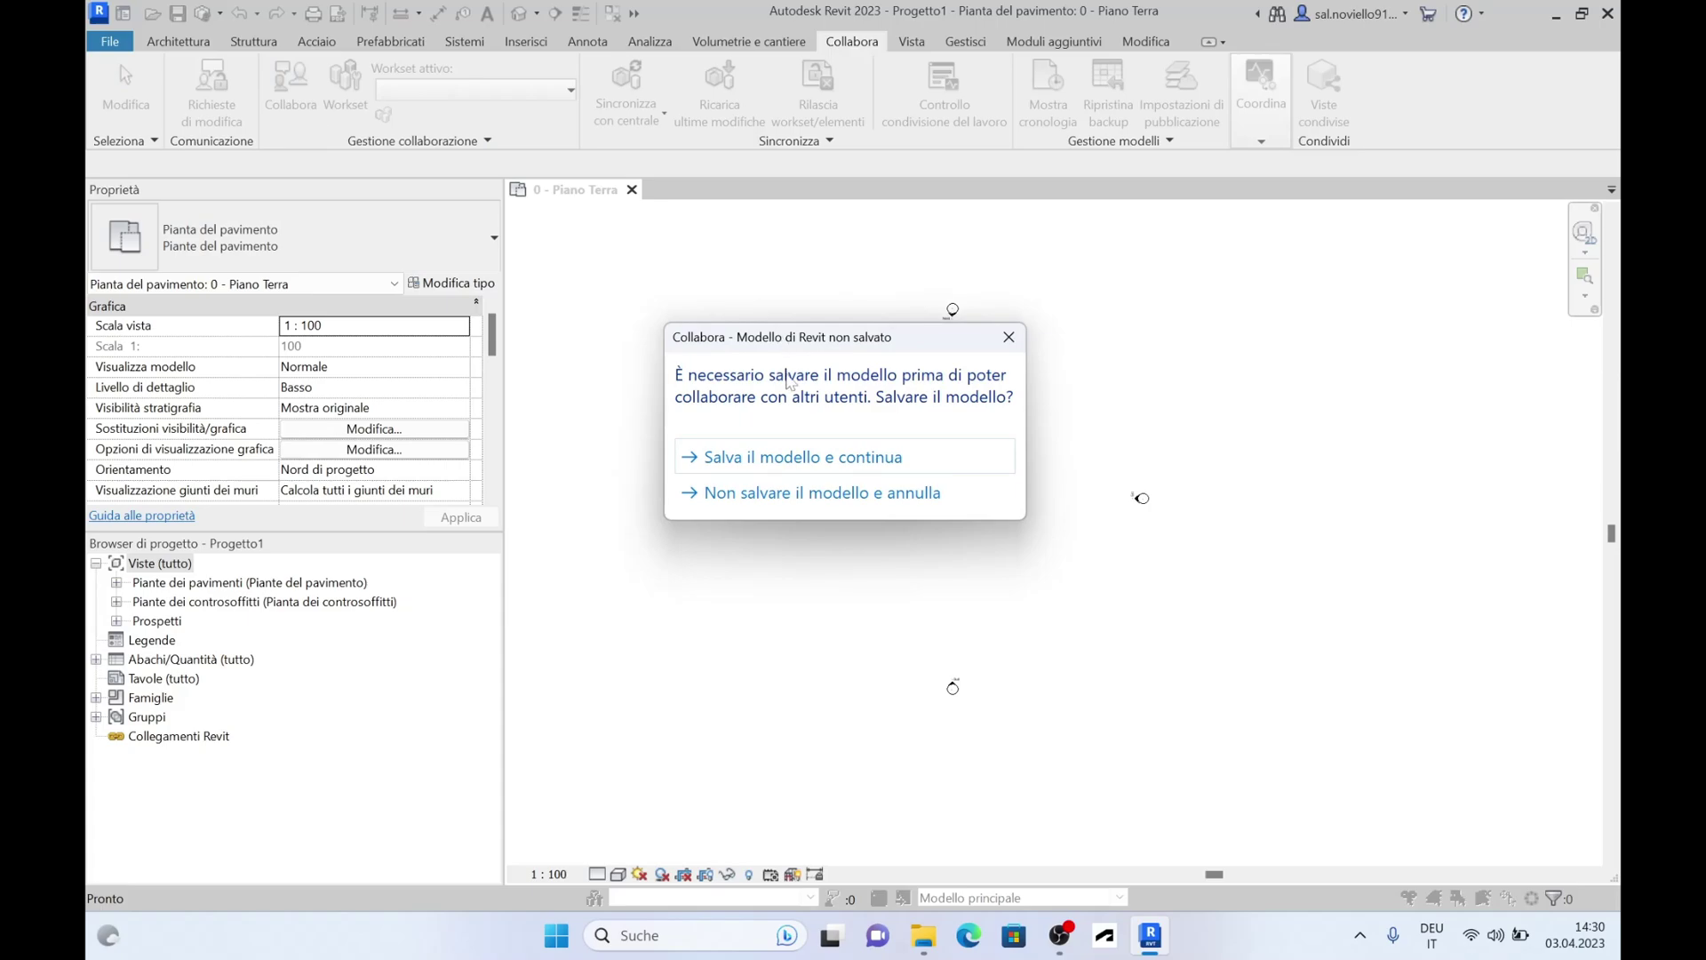
left_click_drag(825, 341, 868, 341)
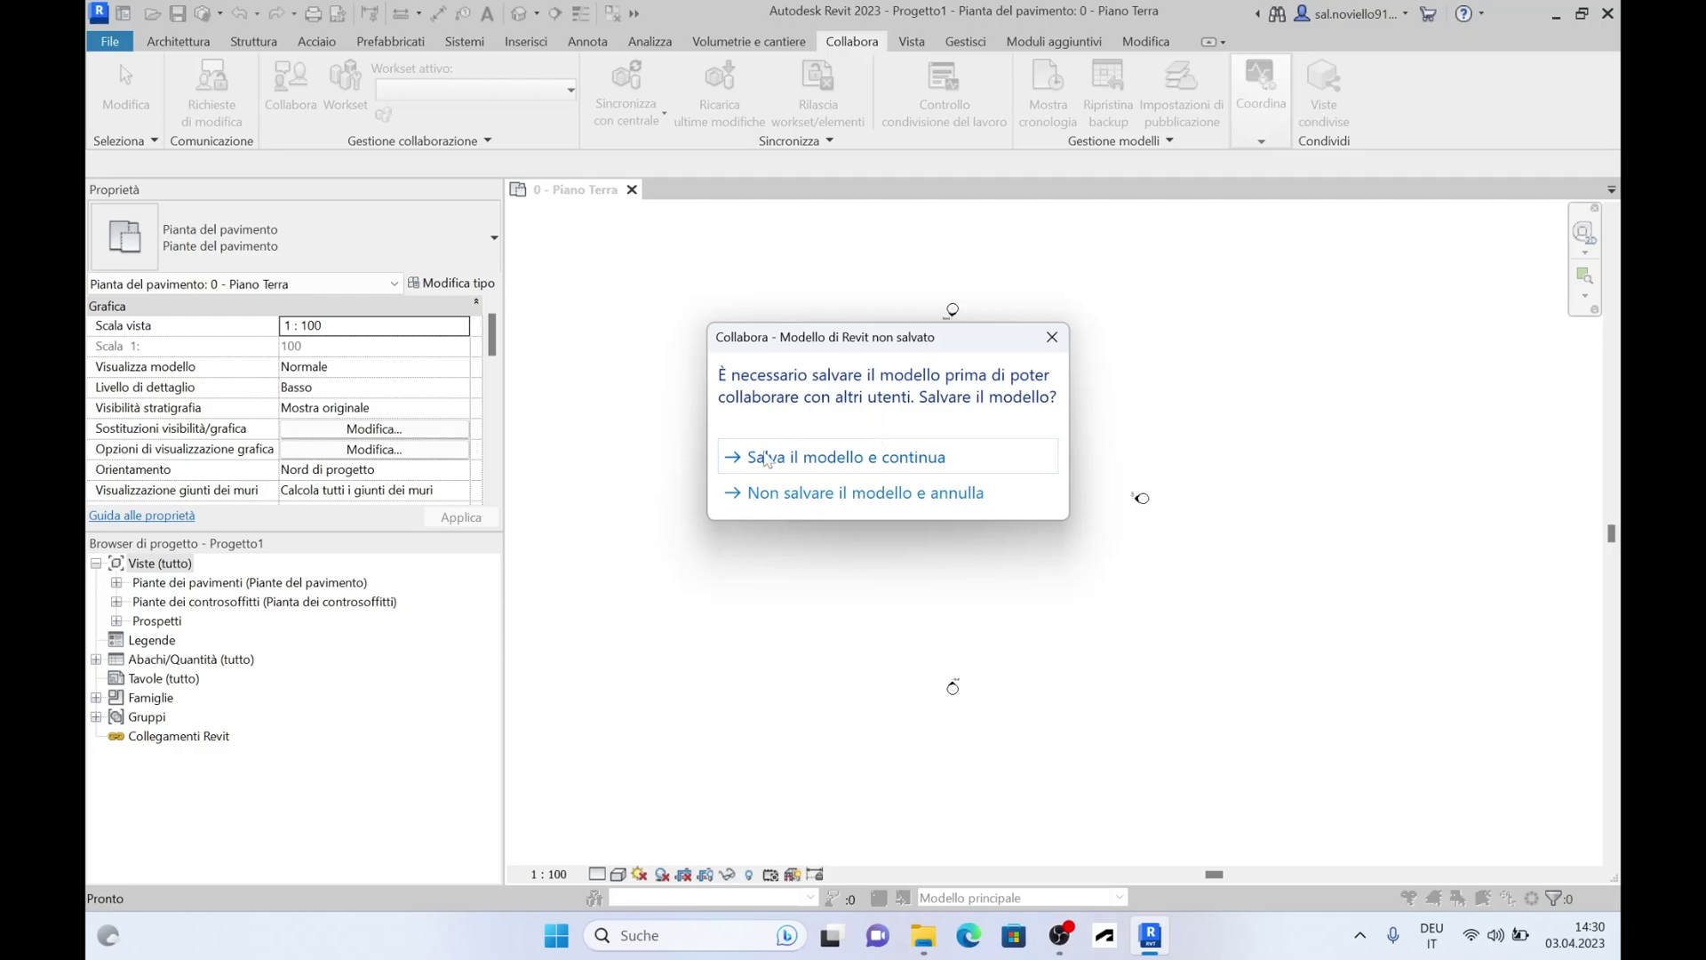
- Save the model to the Desktop as progetto_file temporaneo
left_click(844, 457)
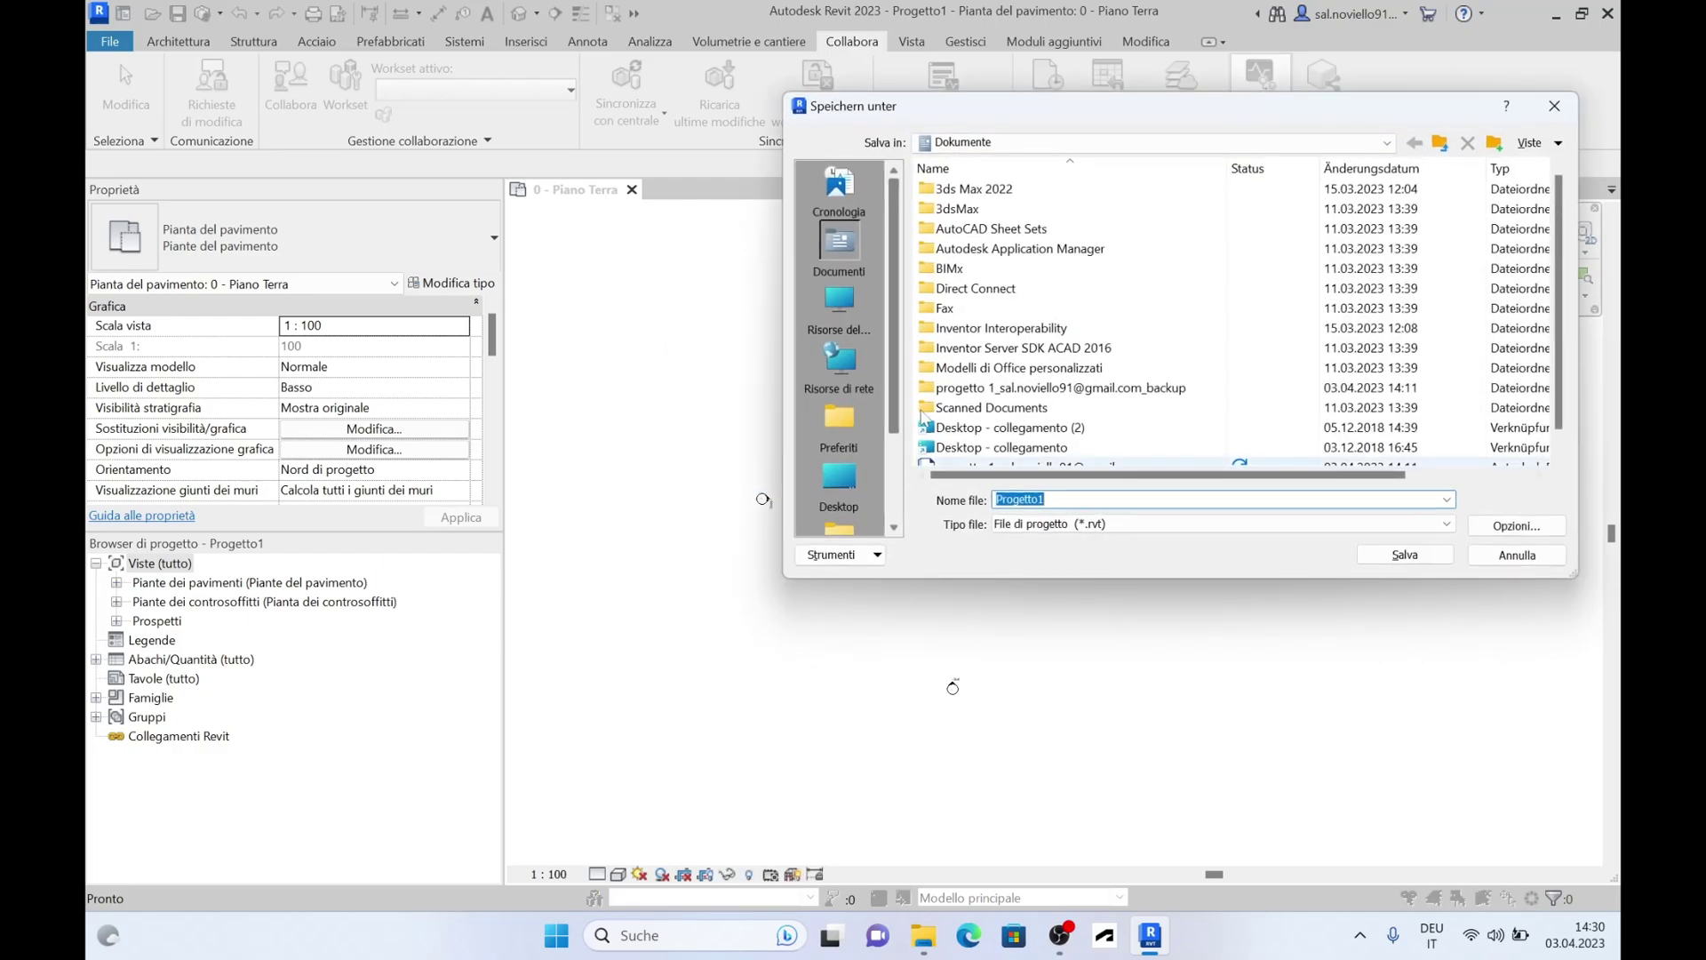
left_click_drag(1116, 129, 880, 193)
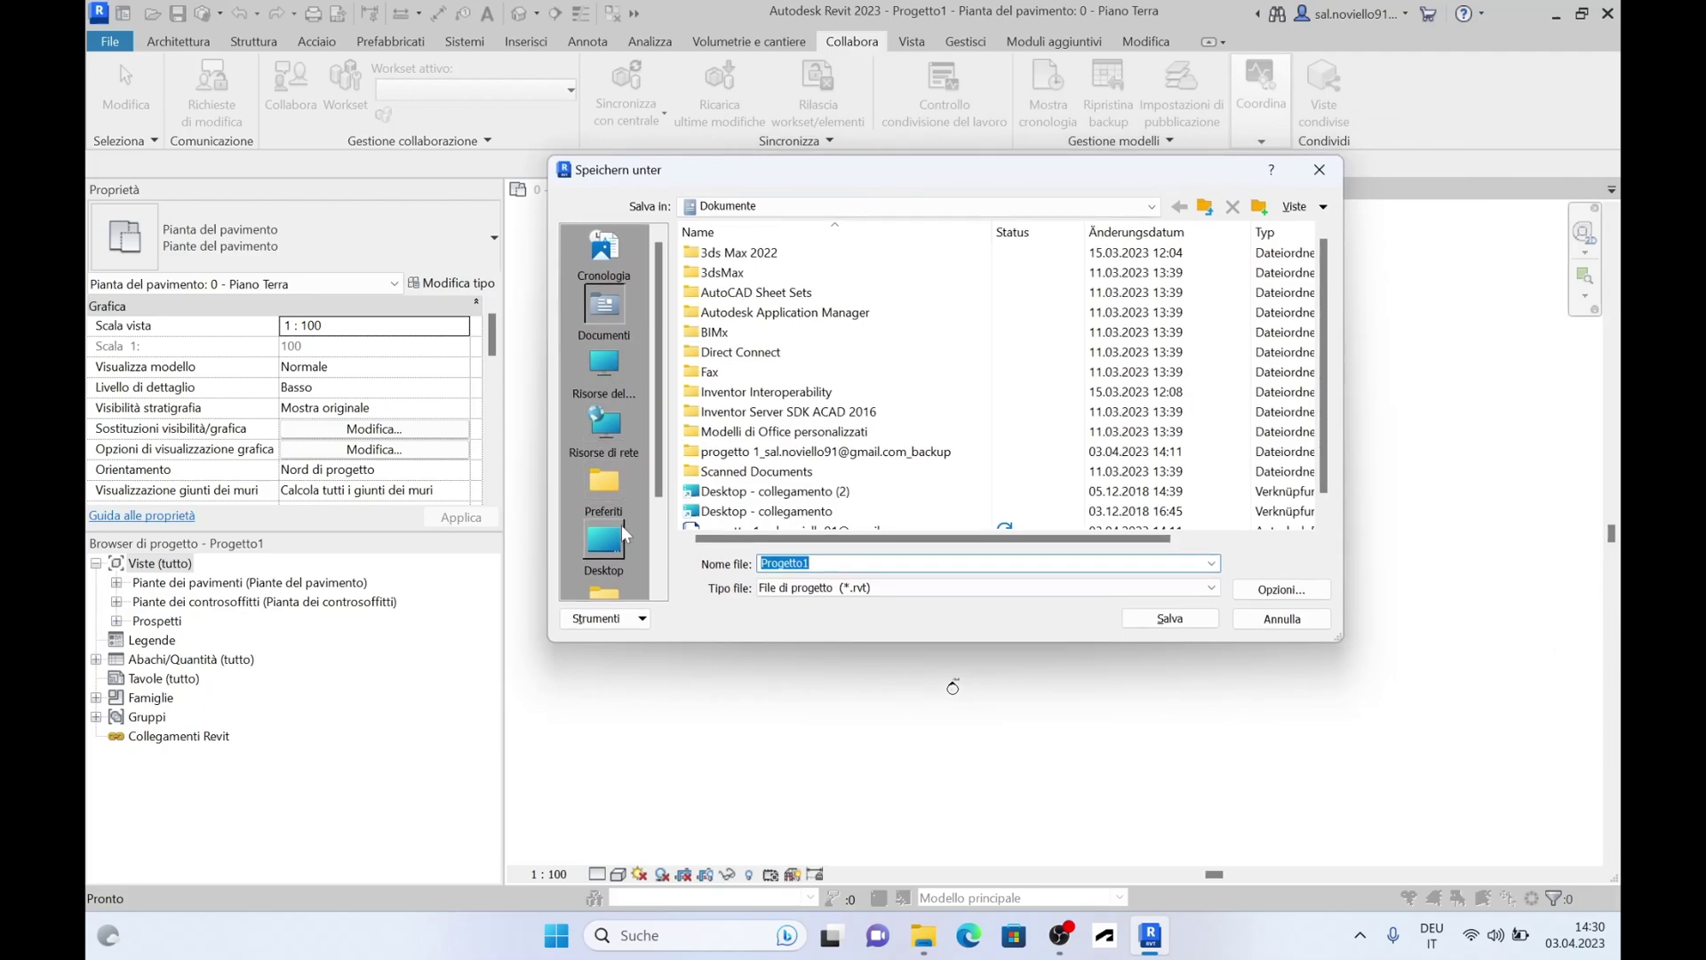
left_click(604, 539)
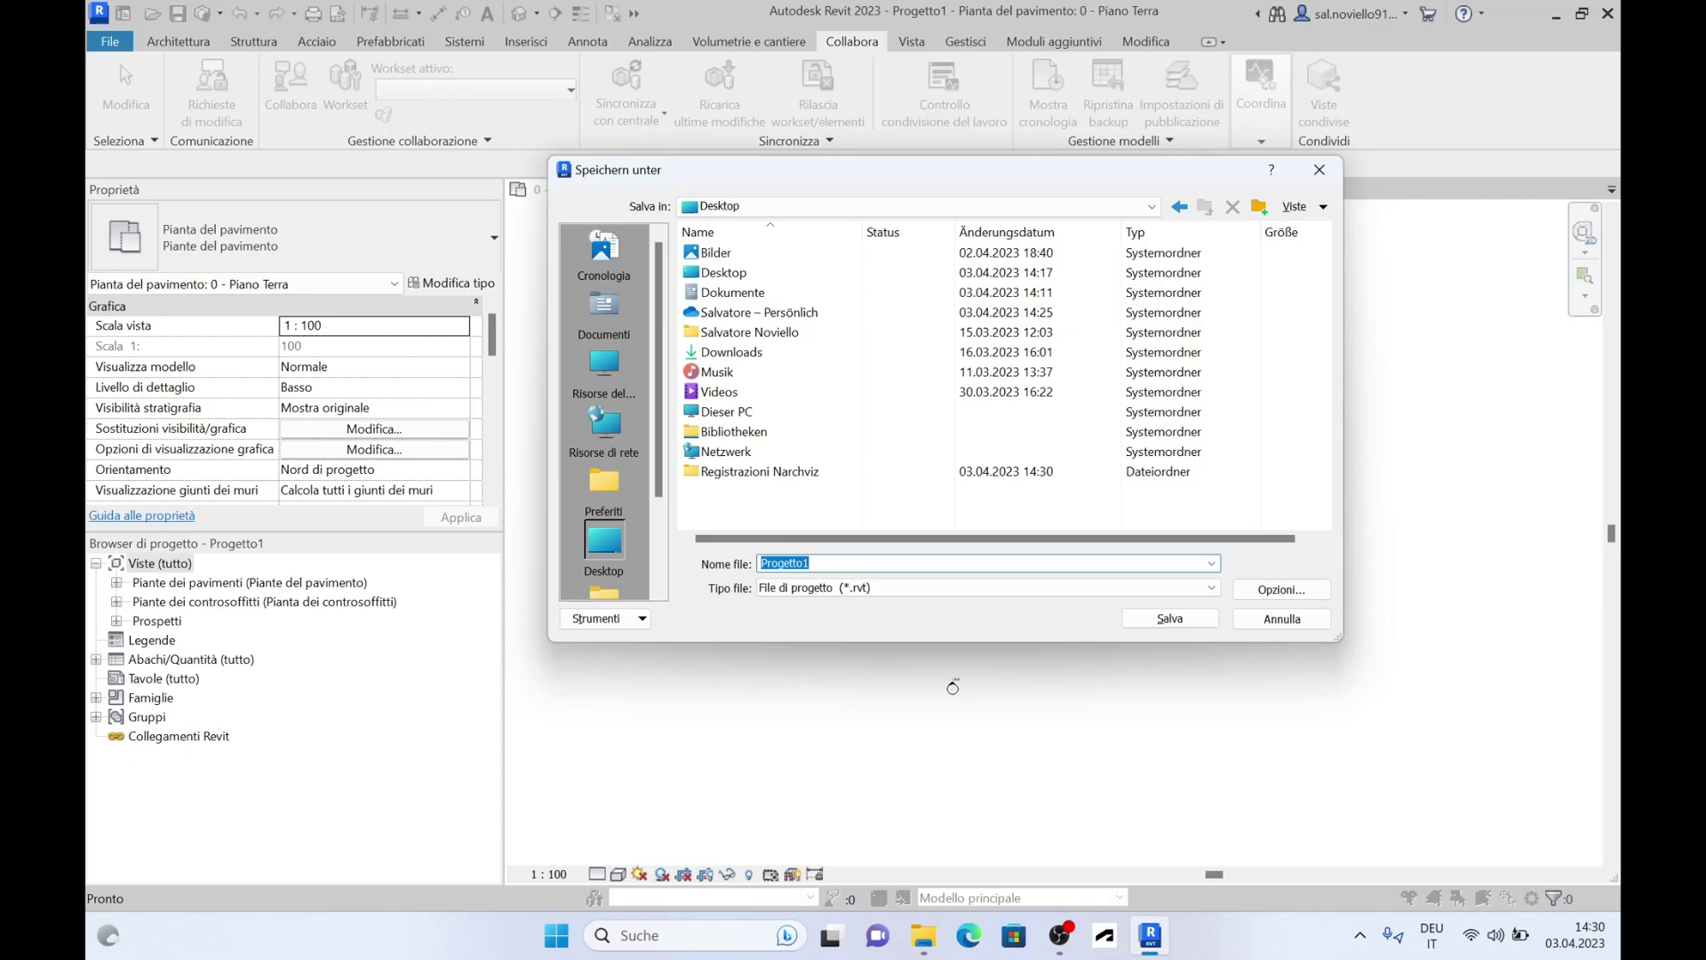
type("ori")
key("BackSpace")
key("BackSpace")
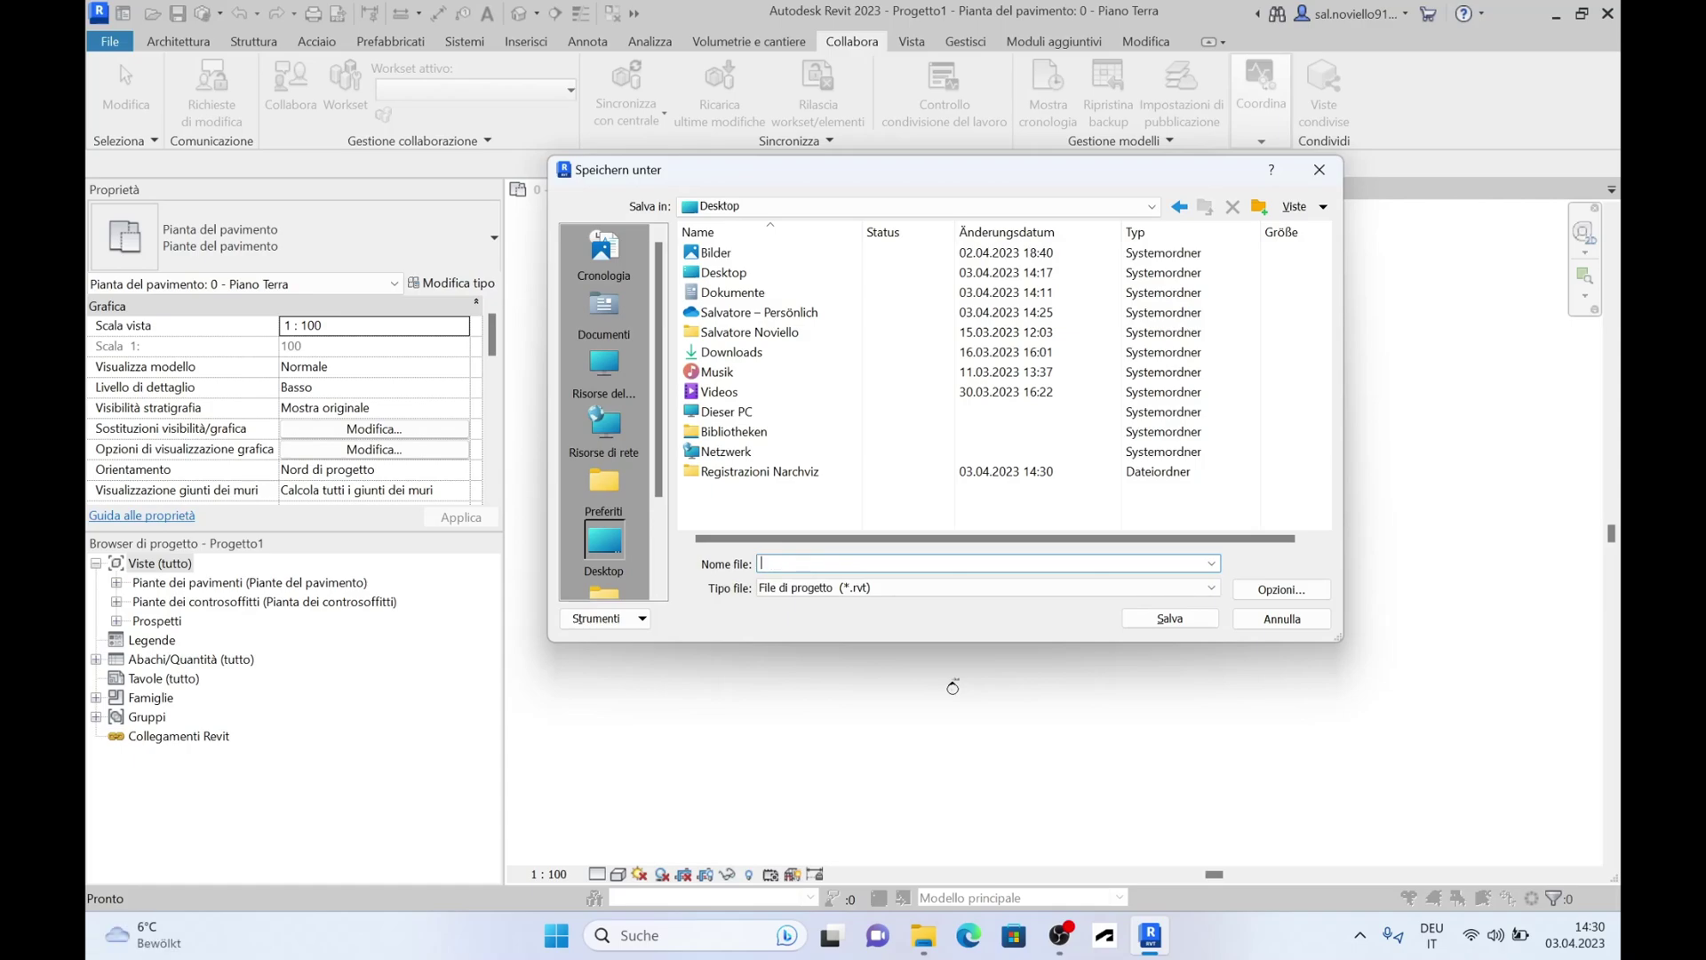
type("progetto t")
type("emporaneo")
key("BackSpace")
key("BackSpace")
key("BackSpace")
key("BackSpace")
key("BackSpace")
key("BackSpace")
key("BackSpace")
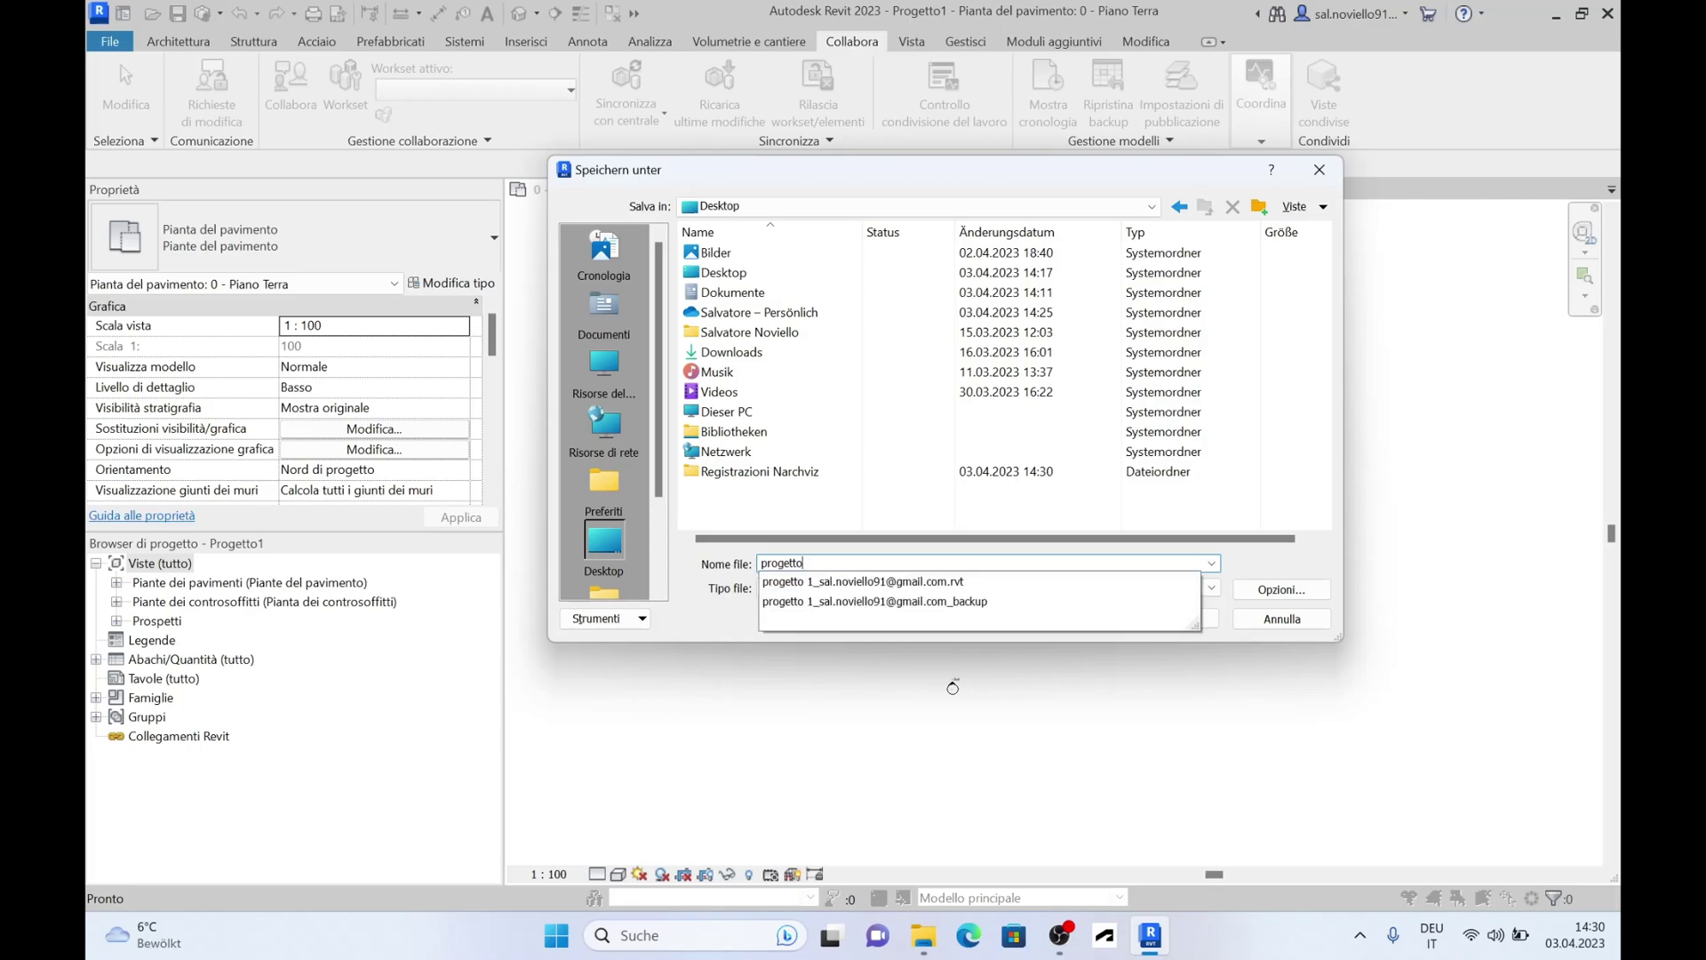
type(":")
key("BackSpace")
type("_")
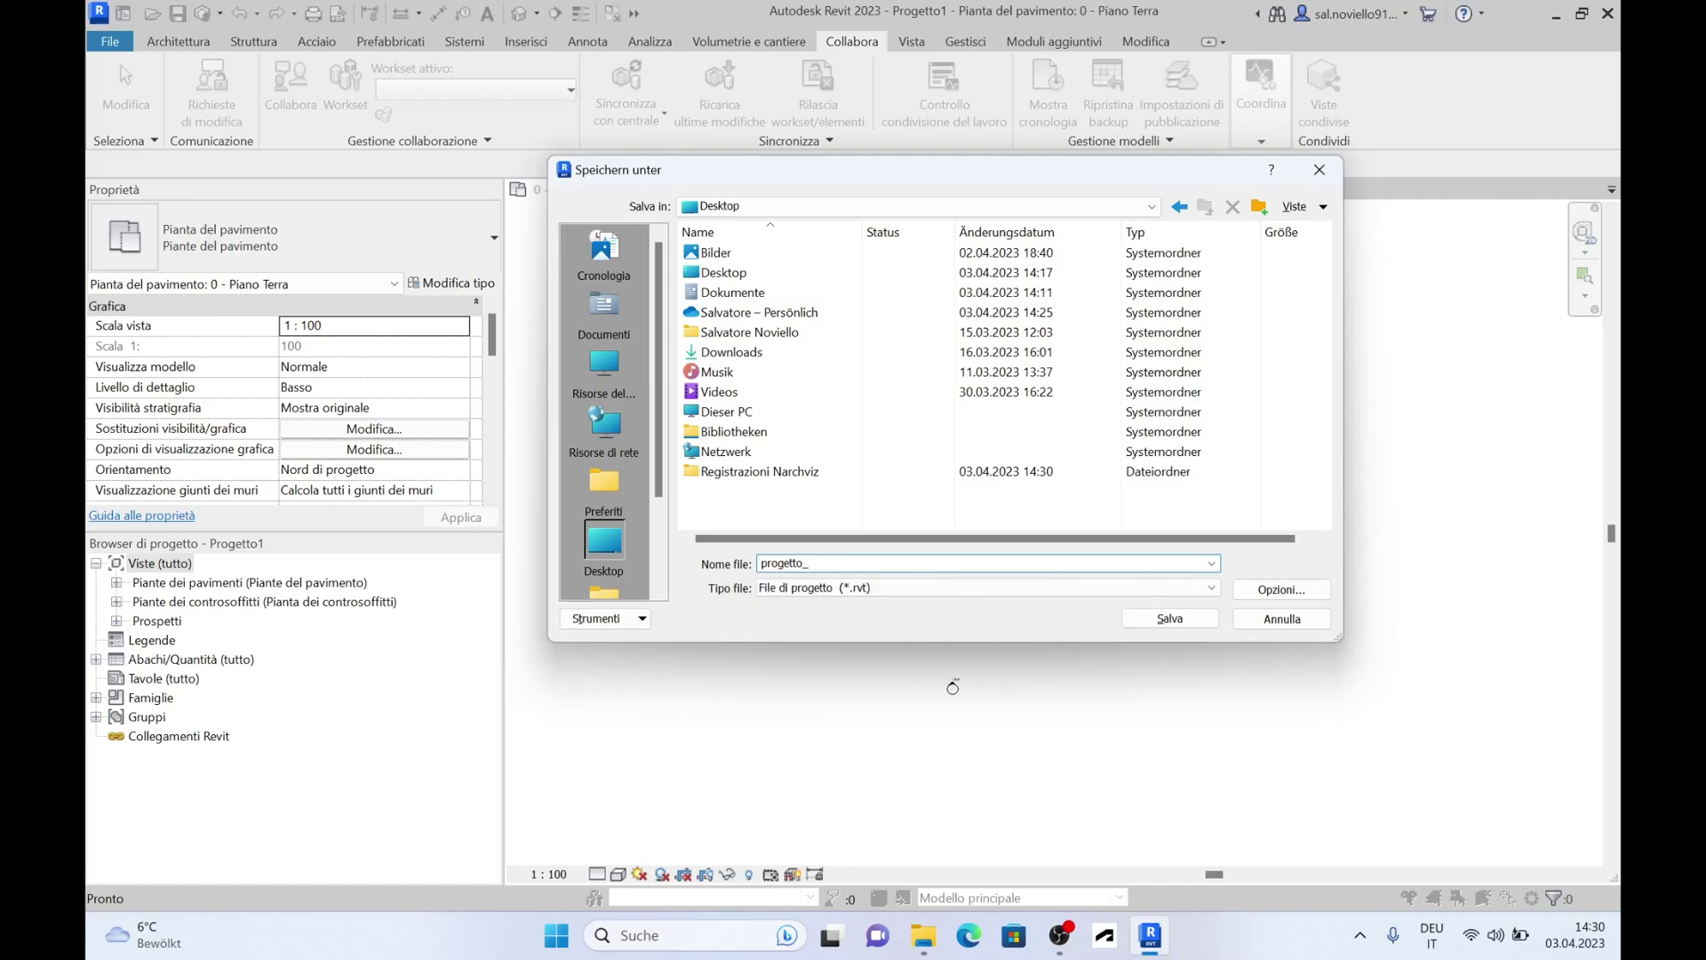
type("fu")
type("ile")
type(" tem")
type("poraneo")
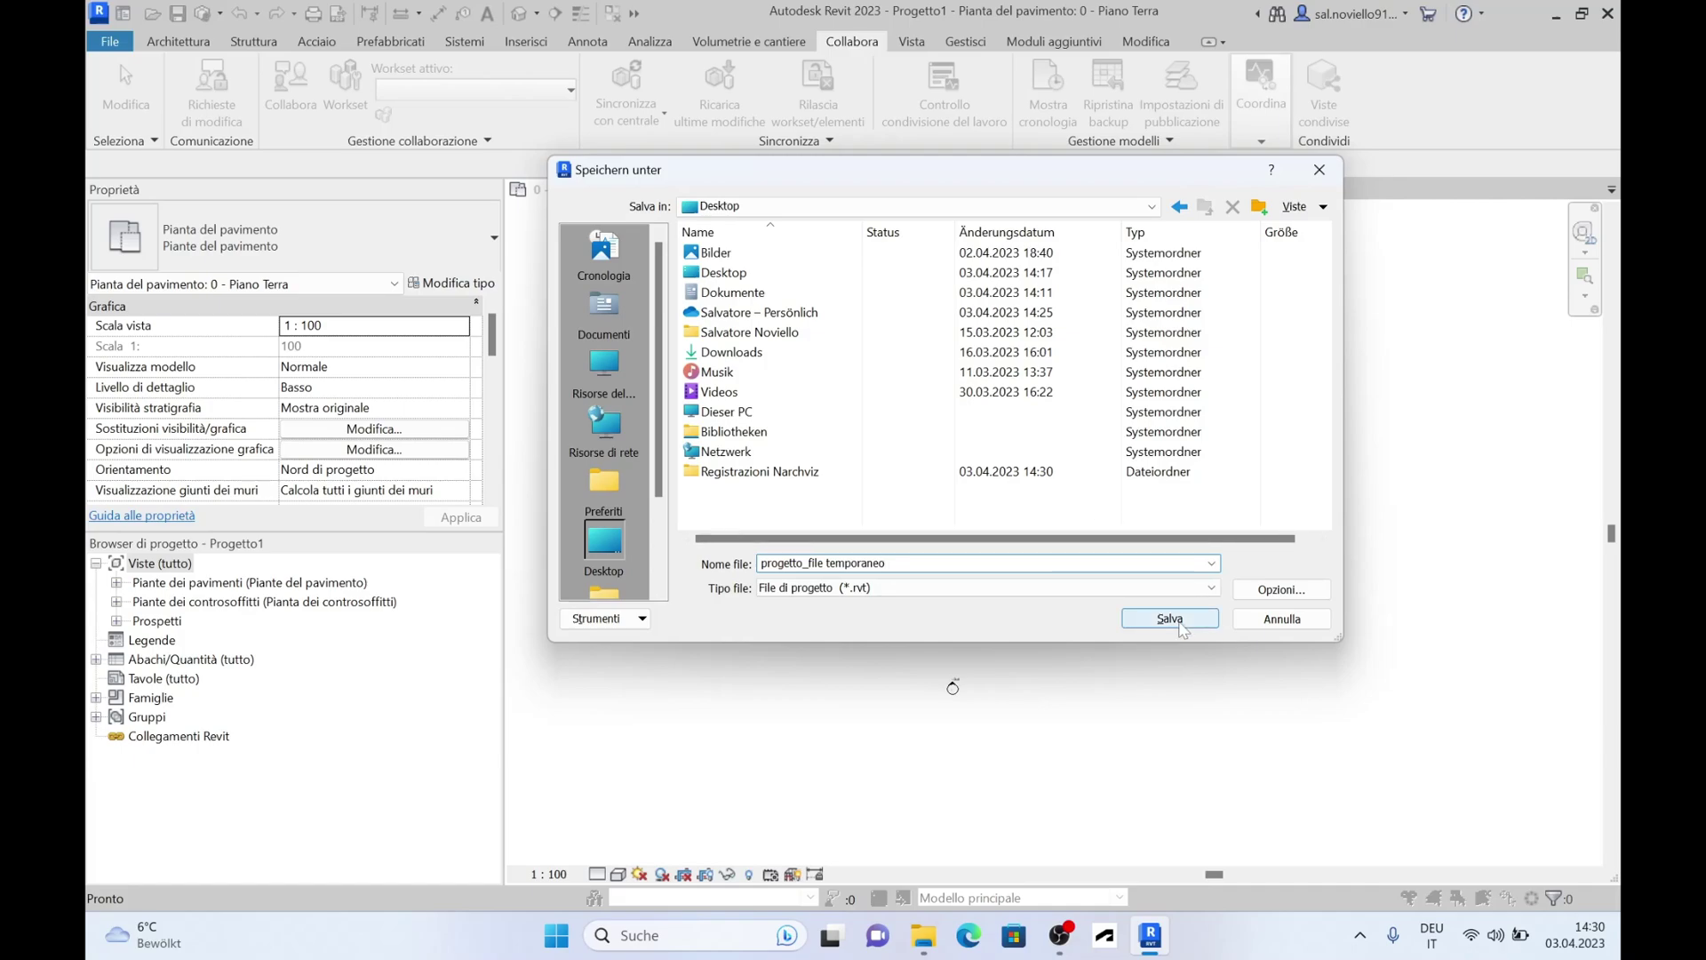
left_click(1169, 619)
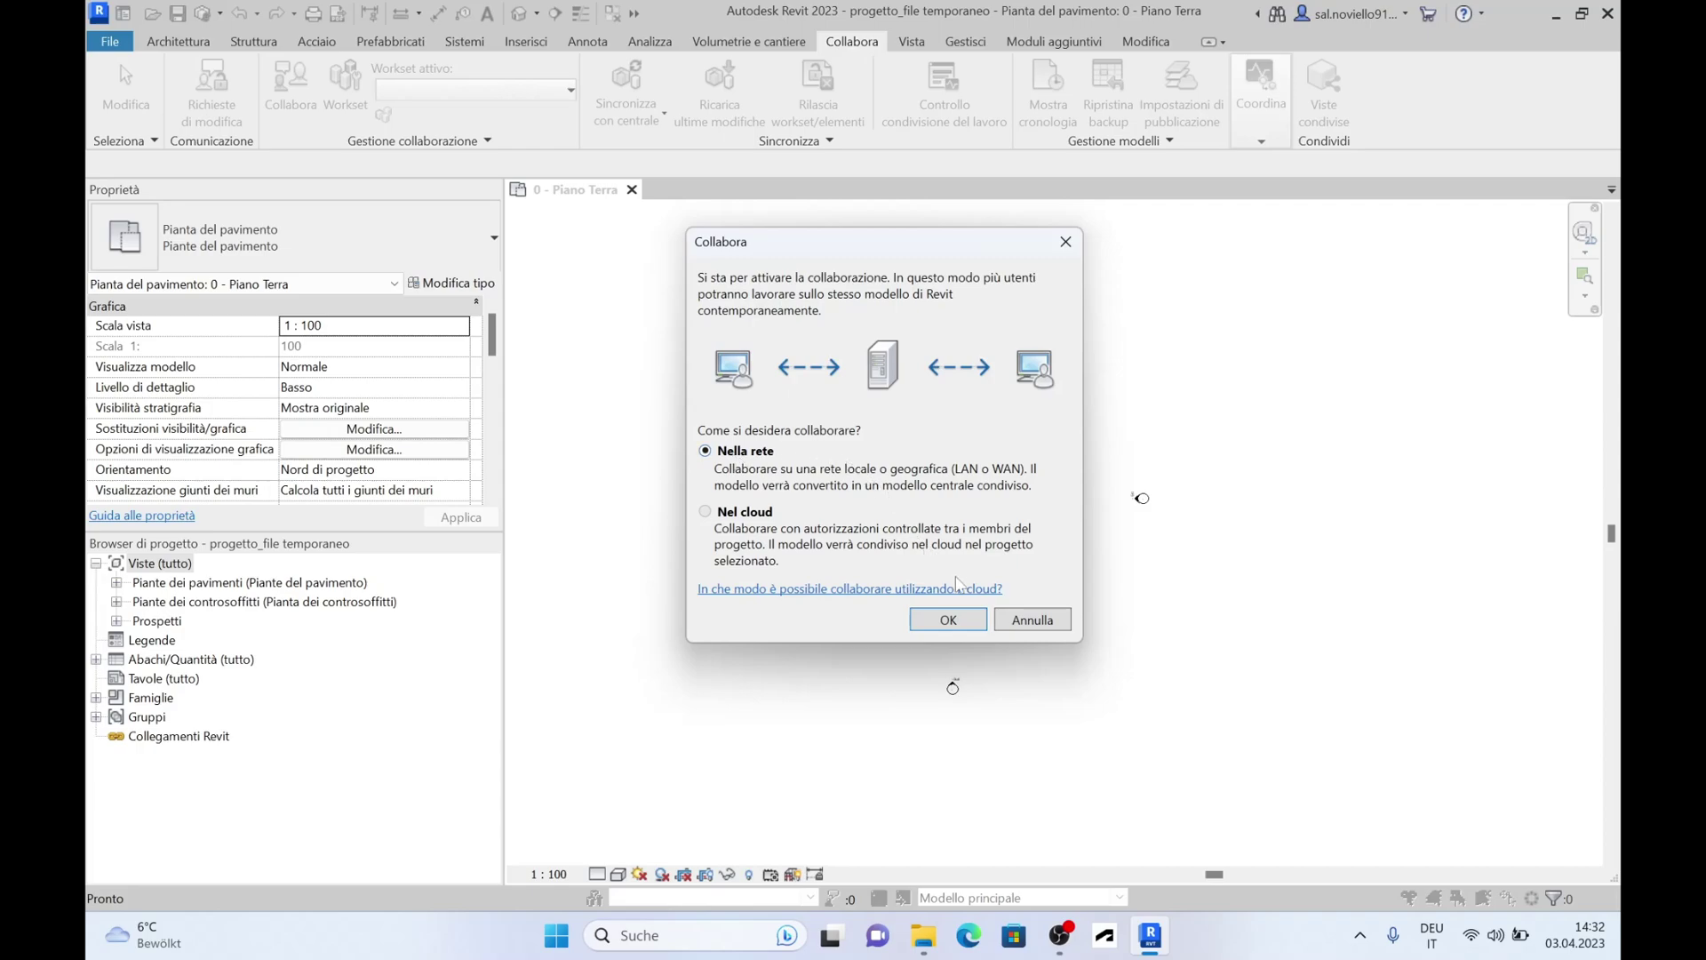
- Enable collaboration over the local network and bring up an enlarged Workset dialog
left_click(963, 622)
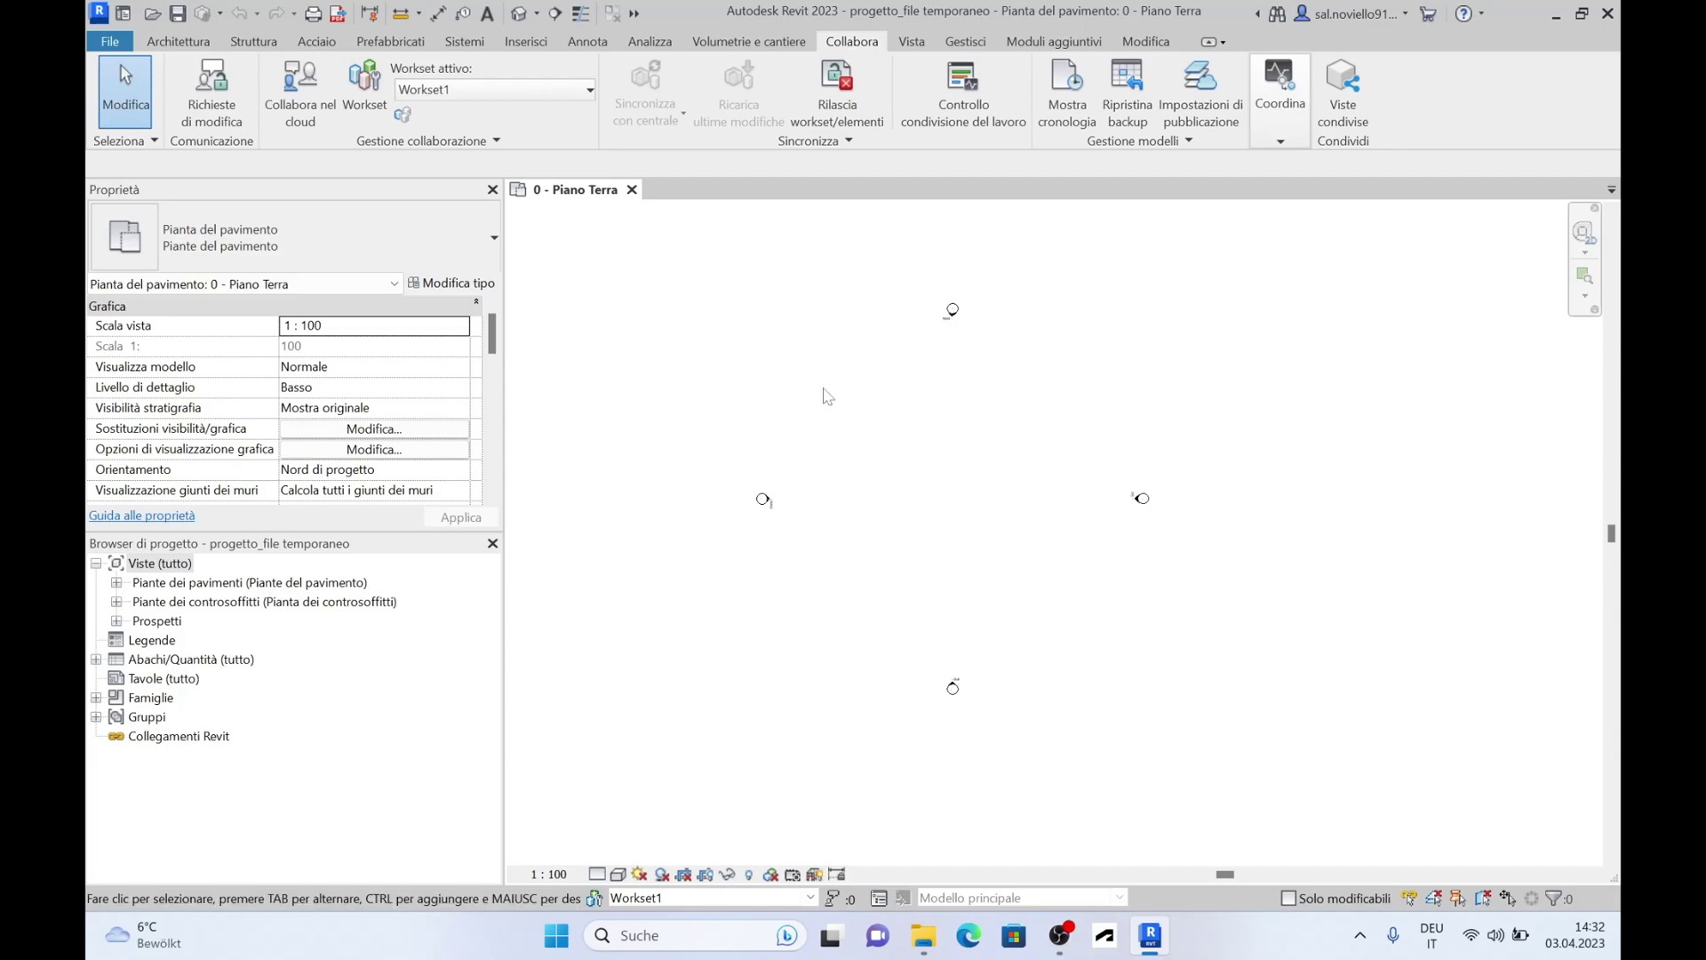
left_click(365, 89)
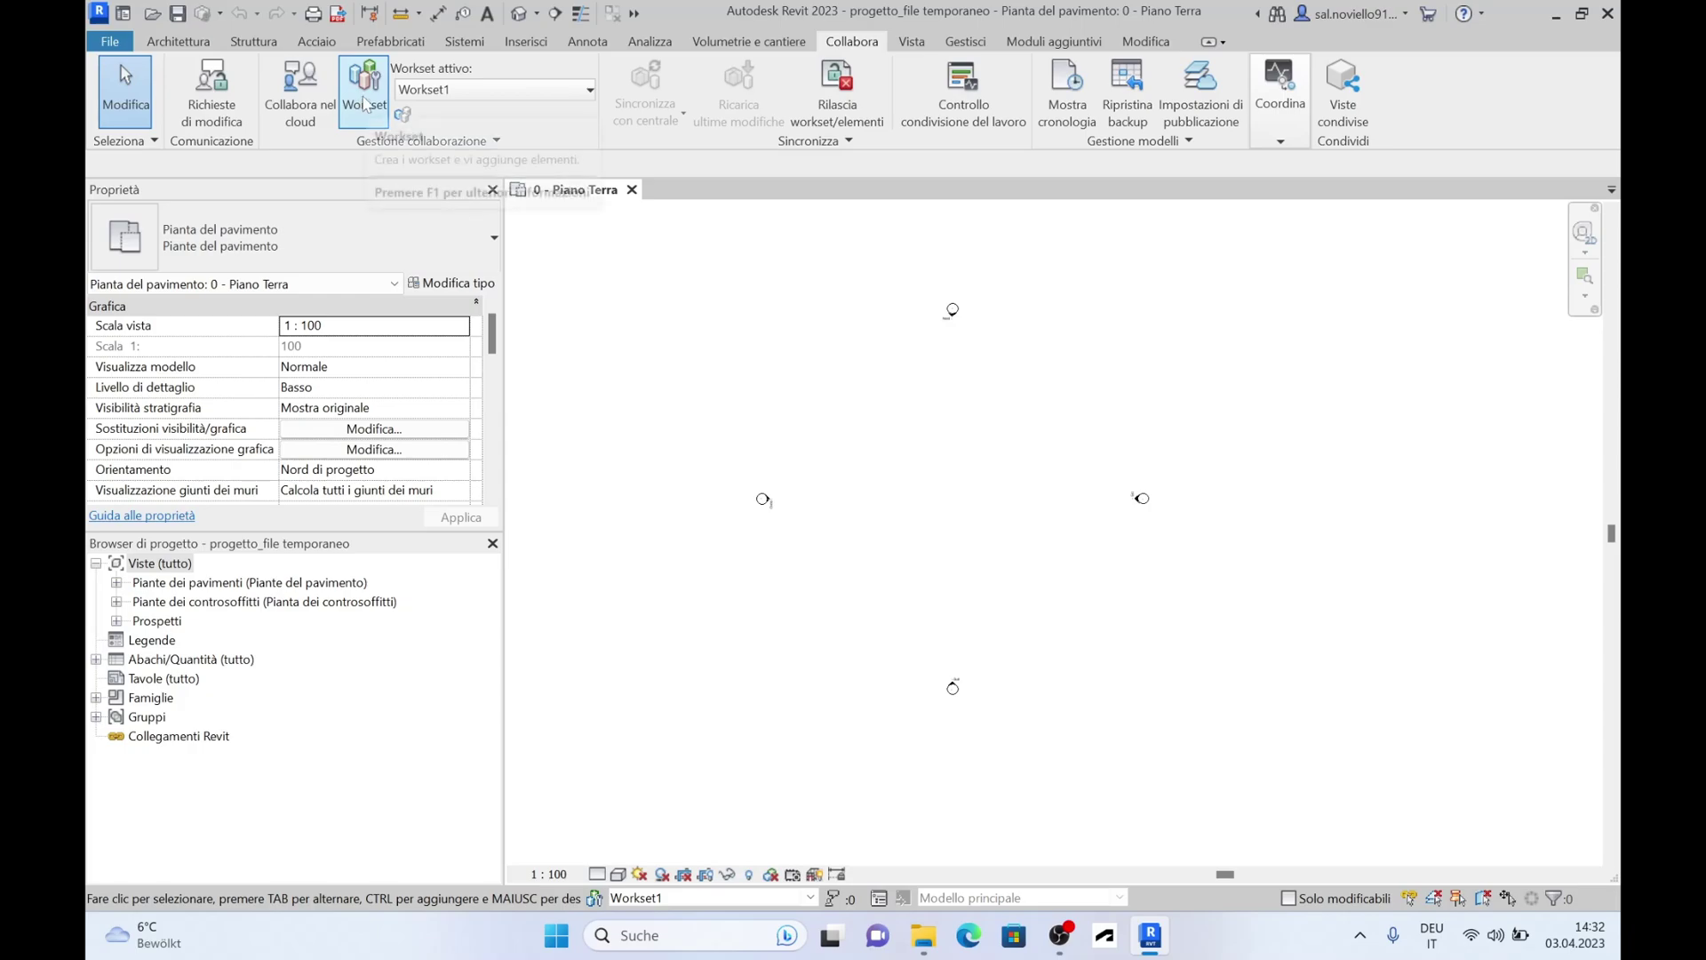
left_click_drag(859, 243, 877, 199)
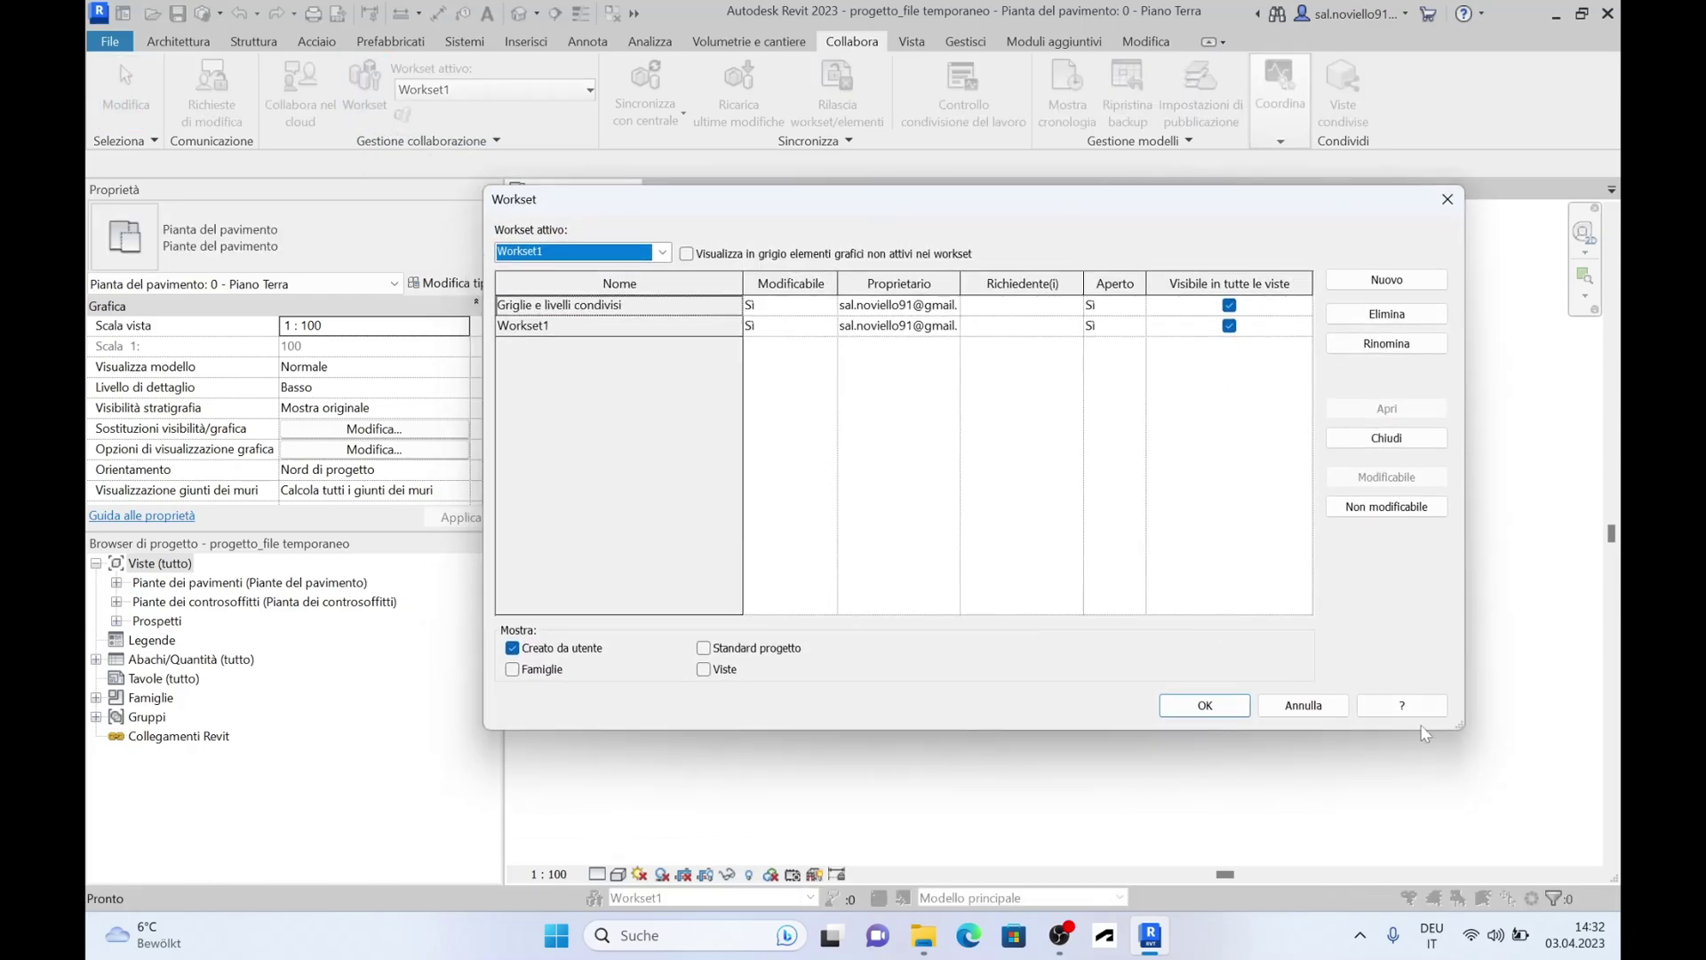
left_click_drag(1463, 728, 1511, 797)
left_click_drag(1040, 203, 992, 202)
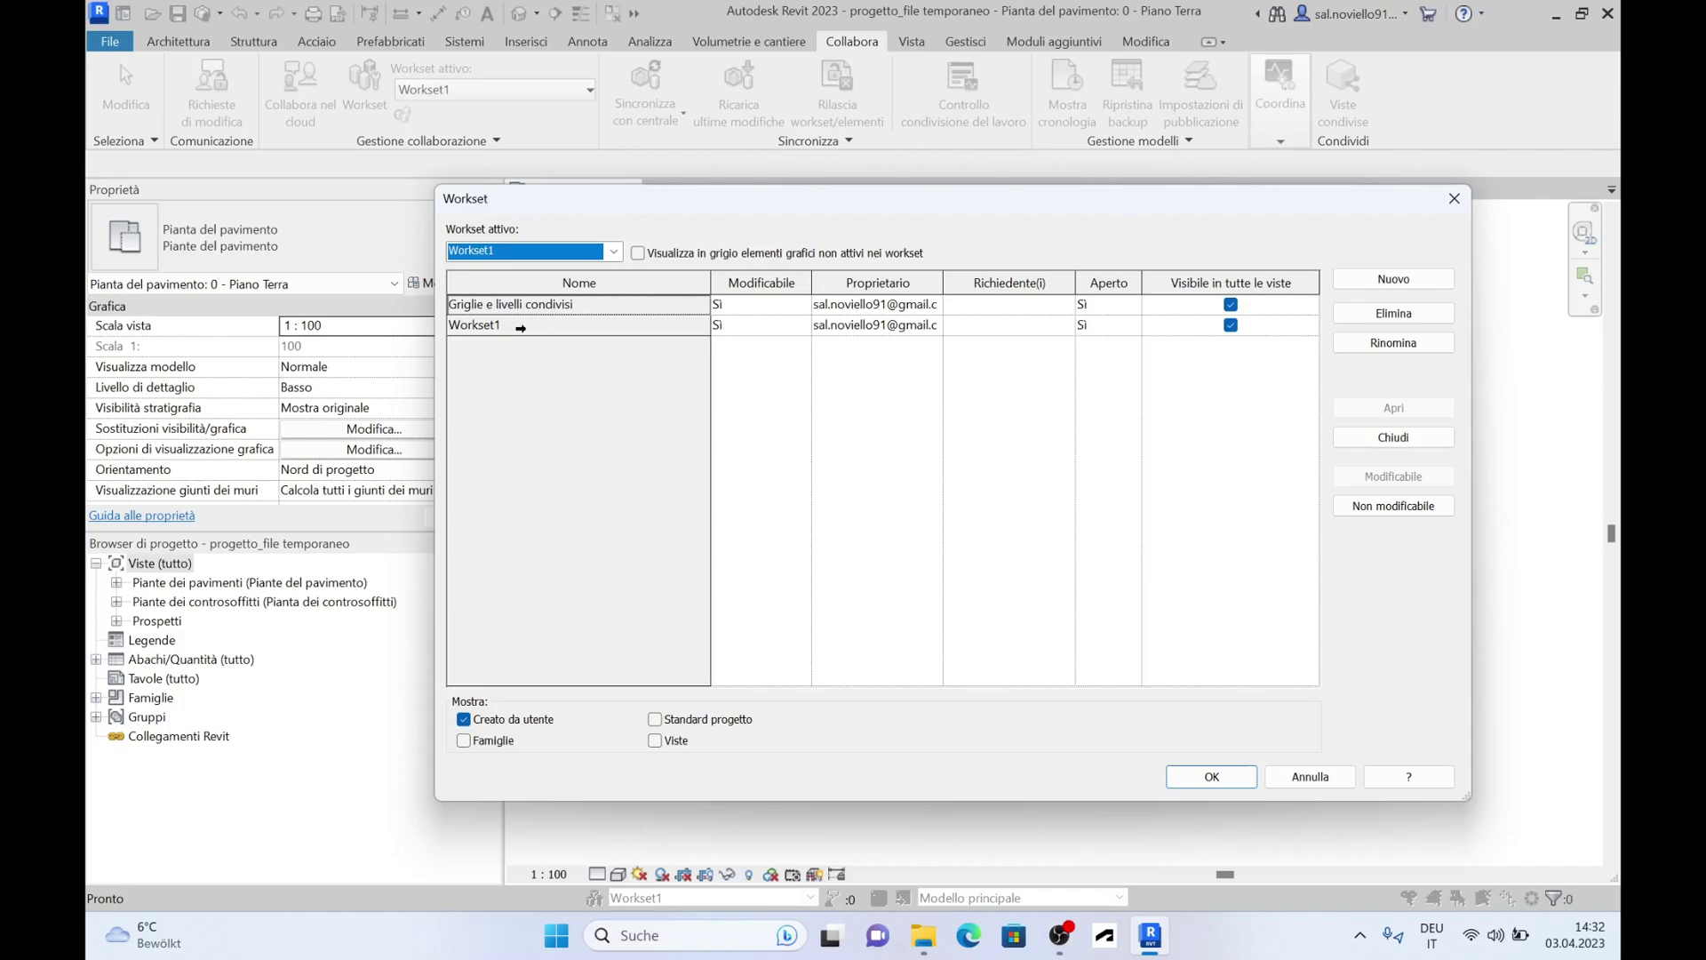
- Rename Workset1 to Struttura
left_click(505, 326)
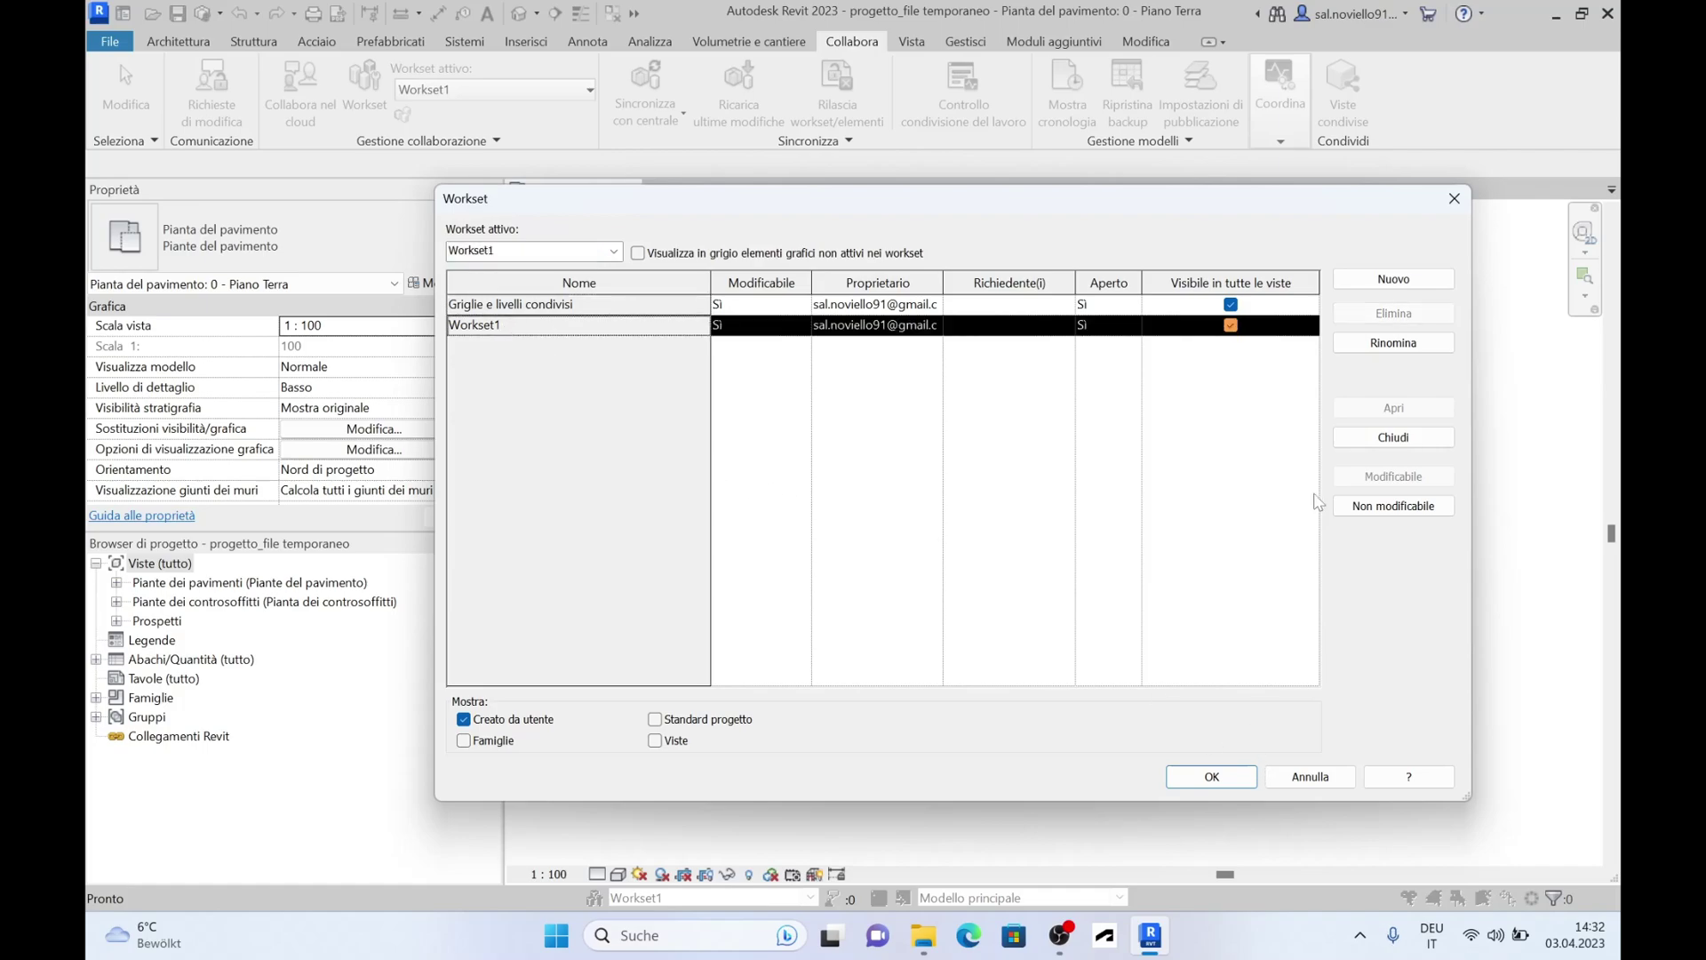
left_click(1393, 345)
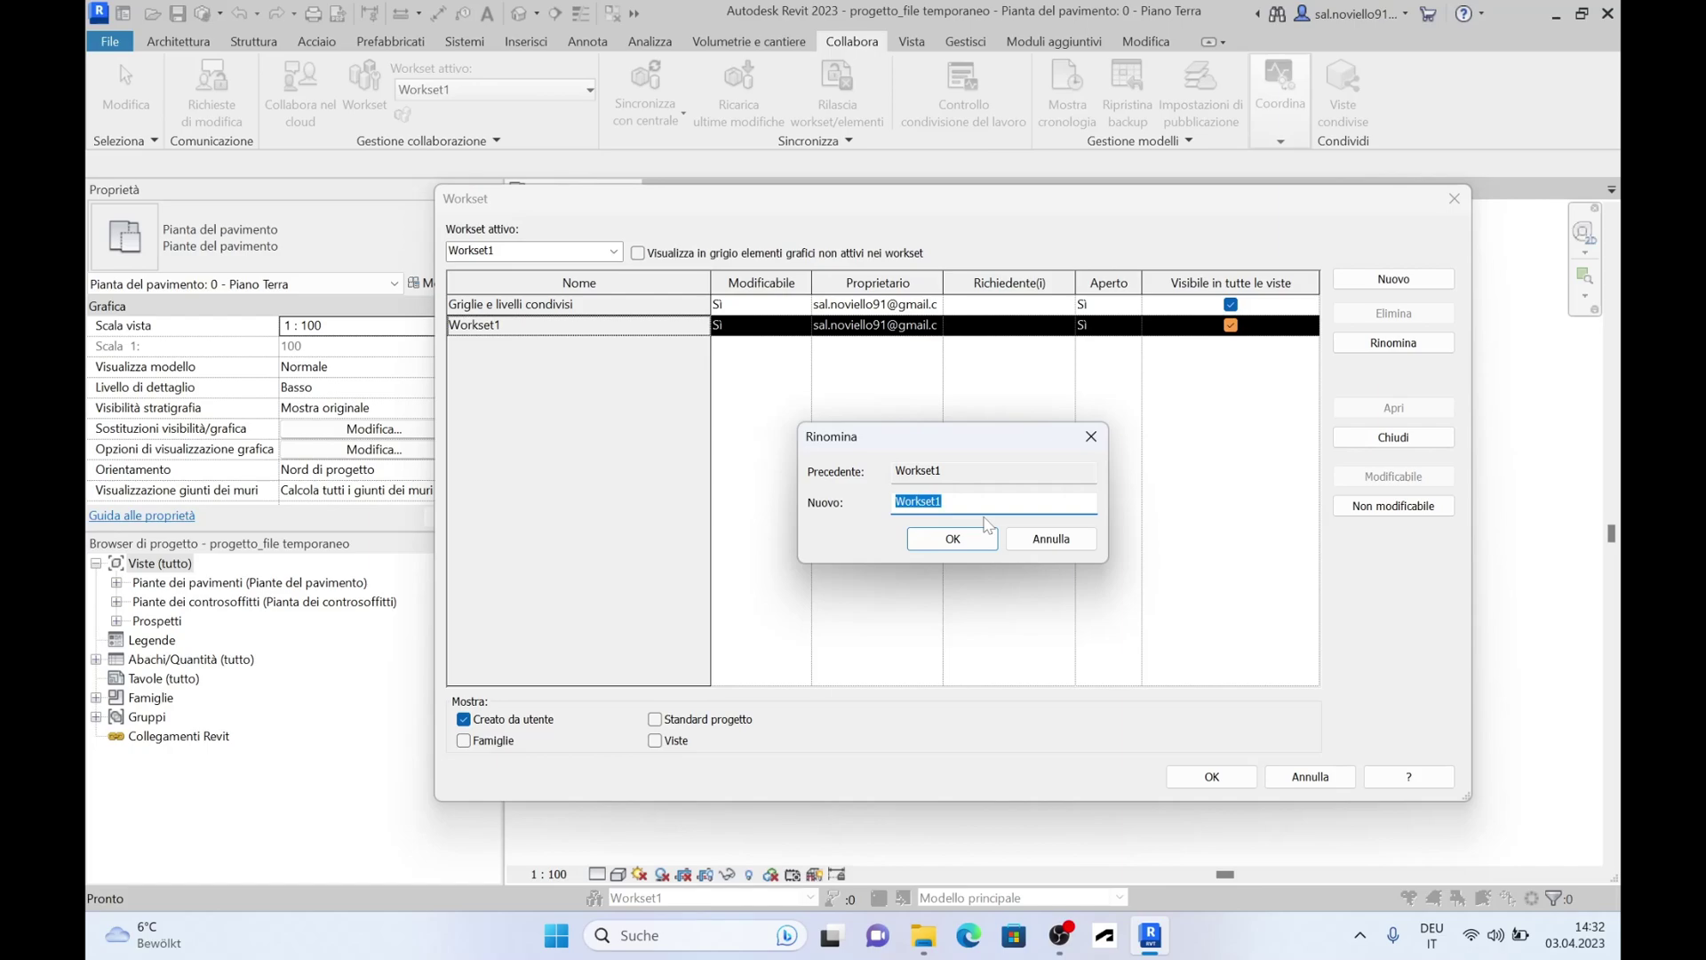
type("Str")
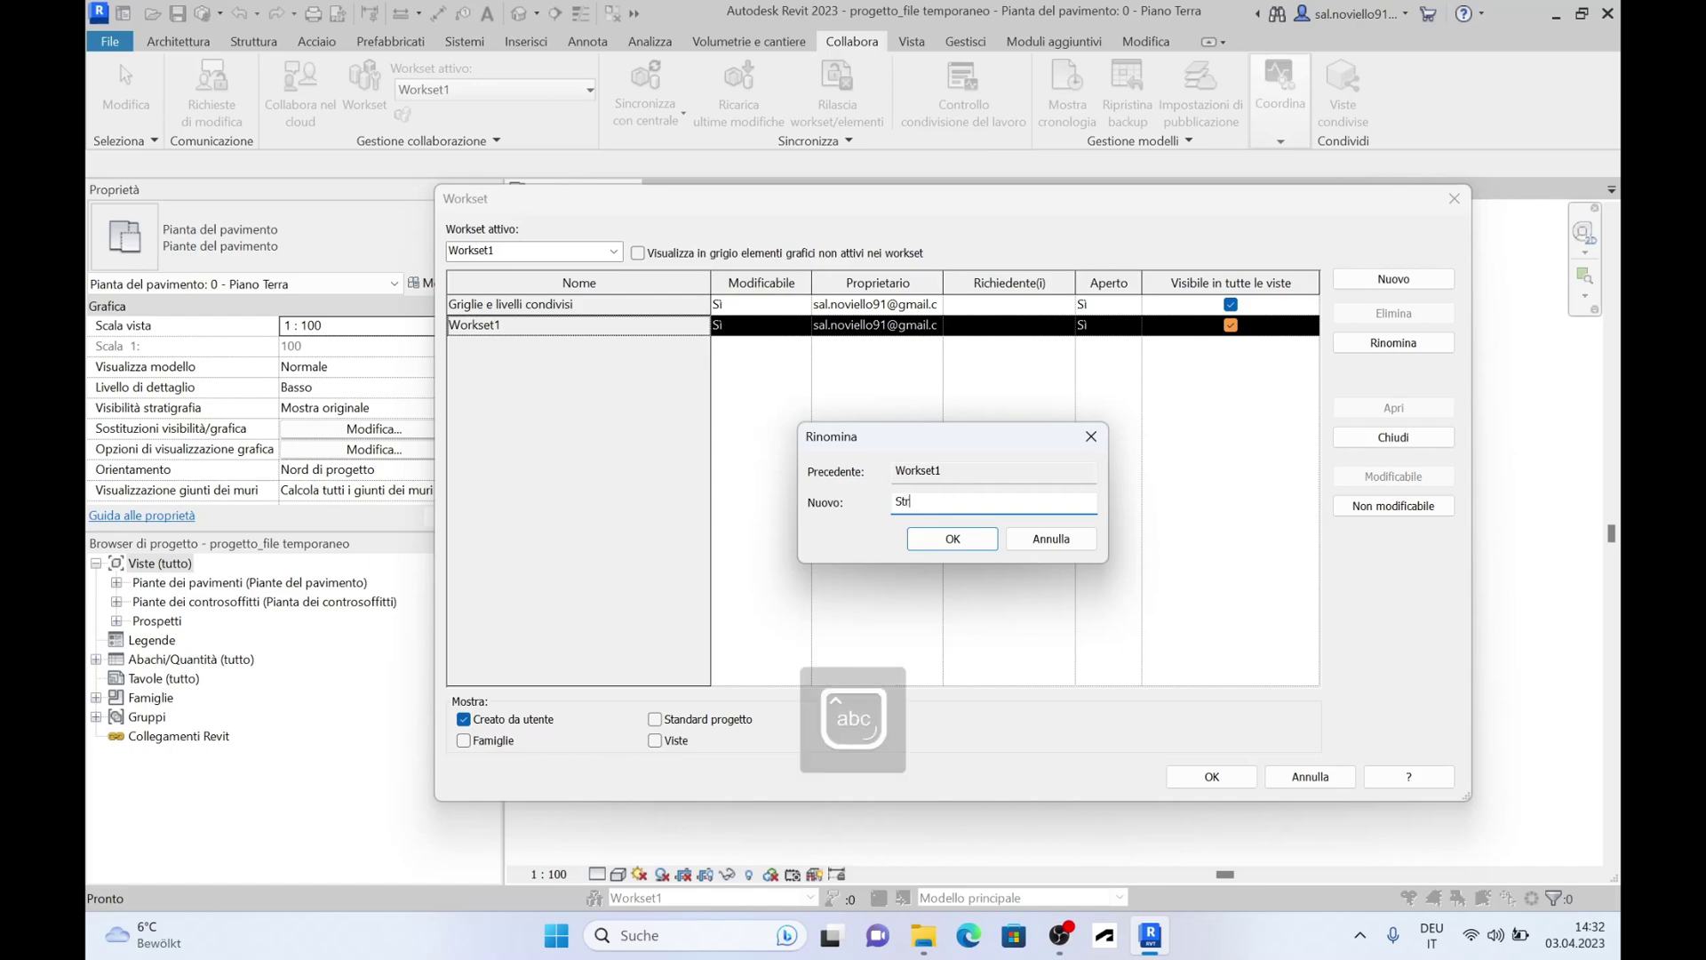
type("utta")
key("BackSpace")
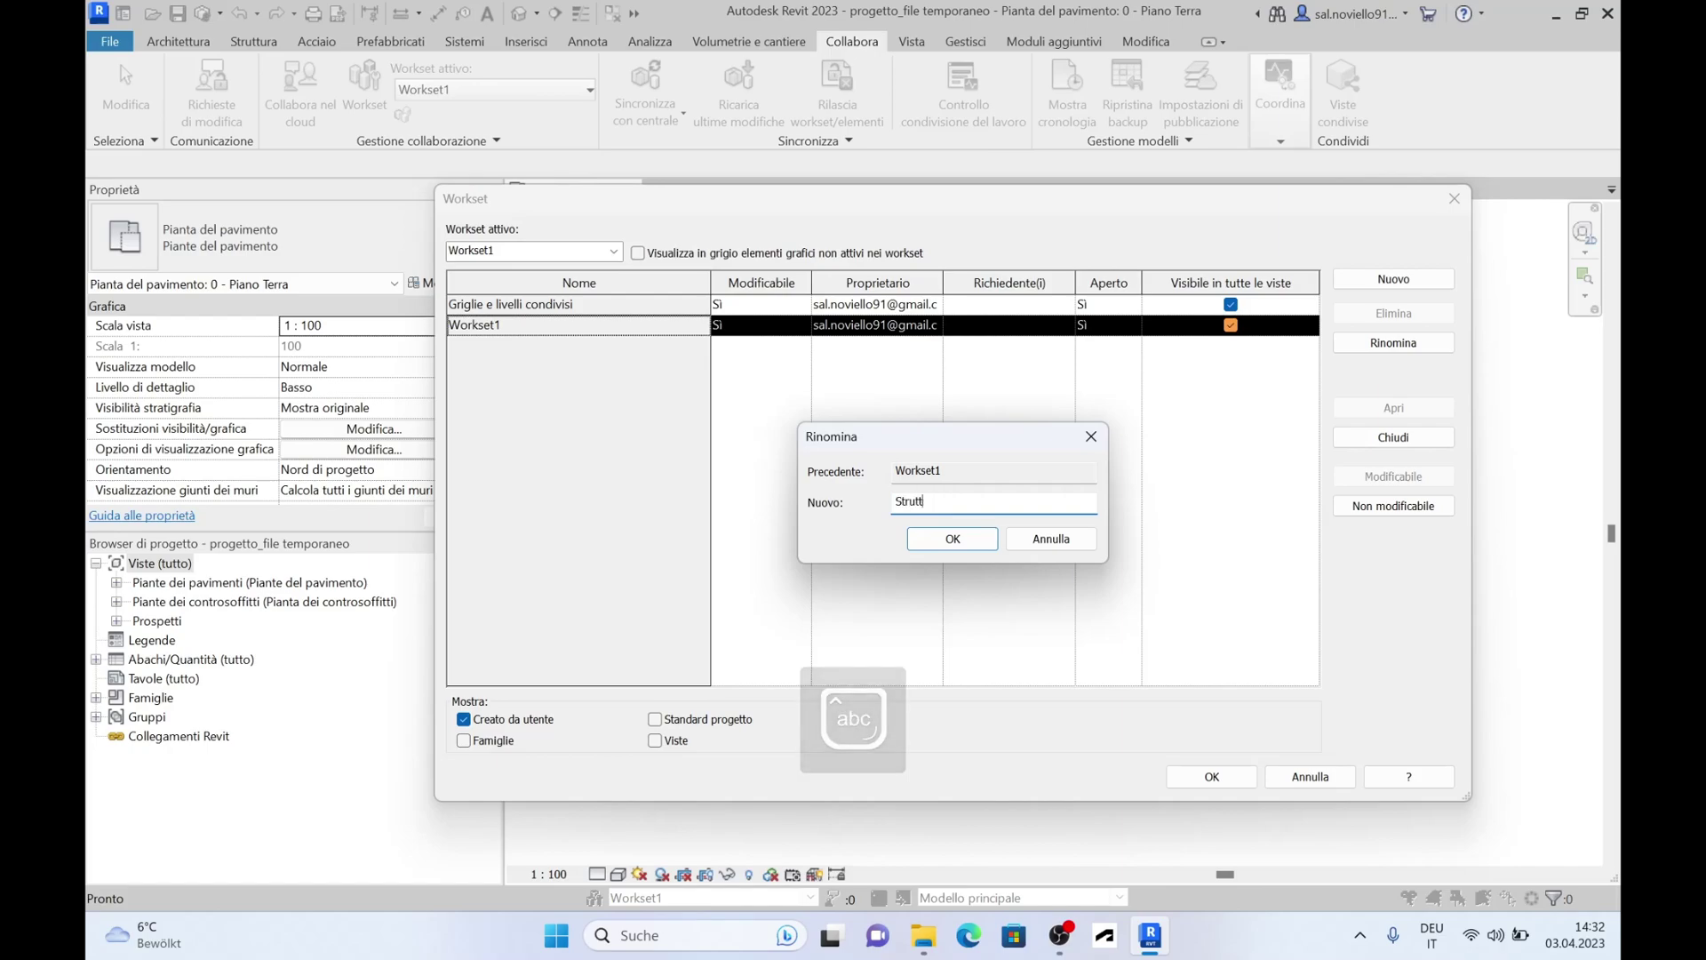
type("ura")
left_click(953, 542)
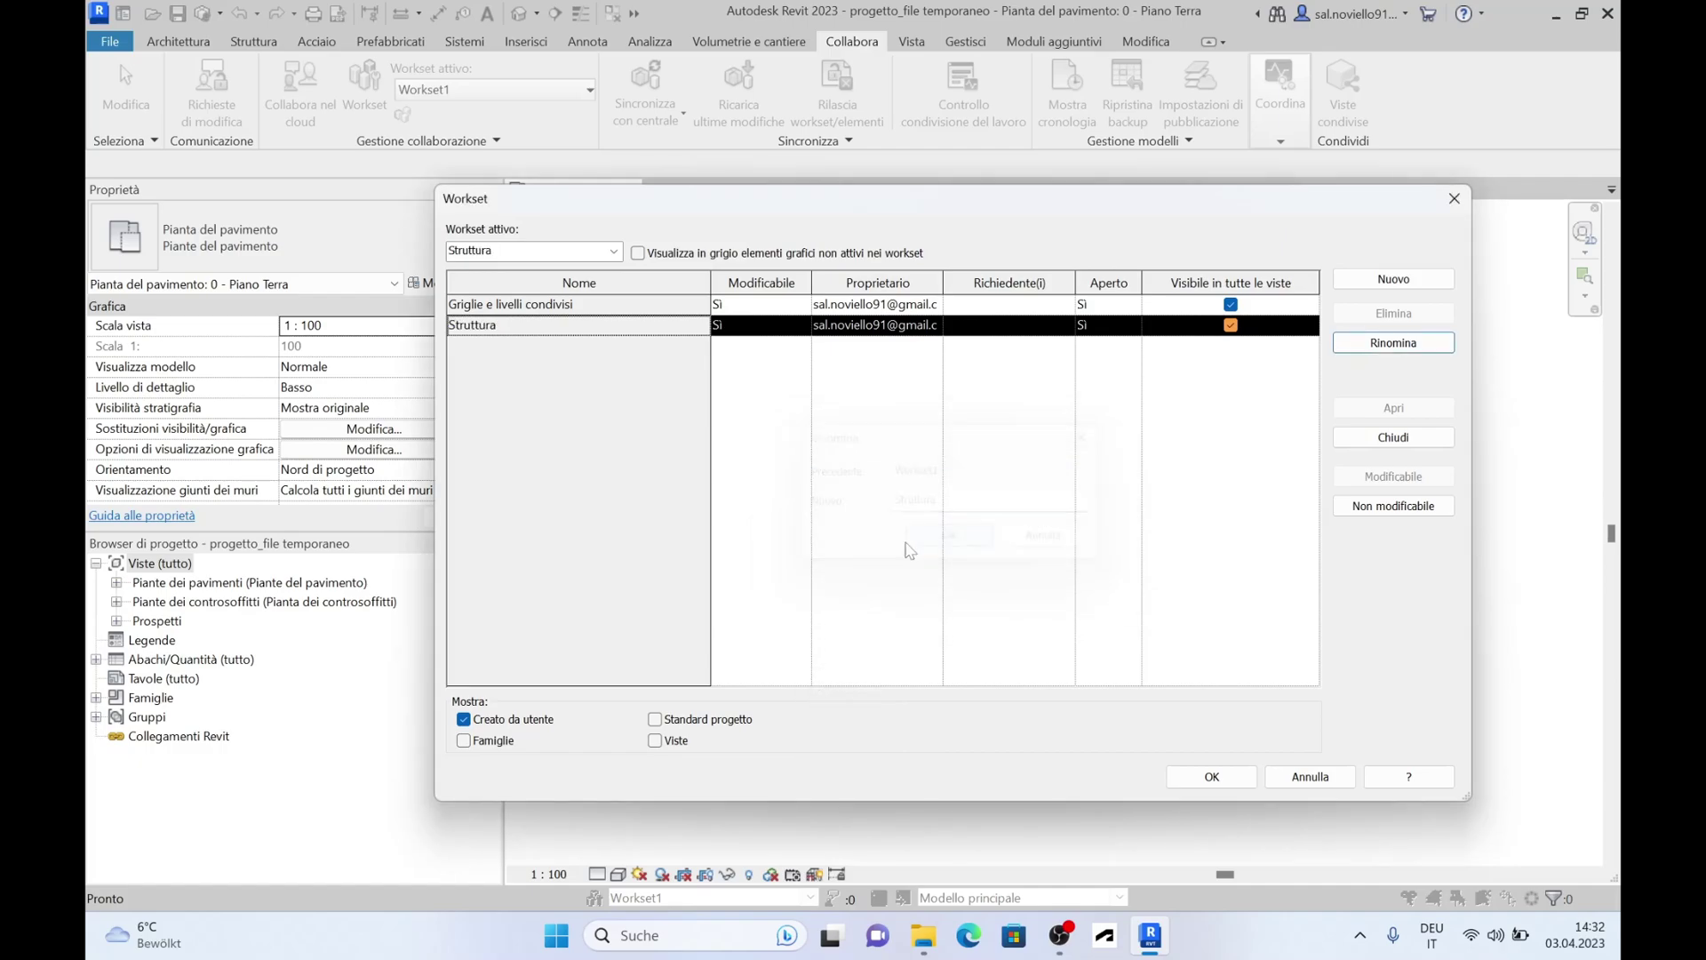
- Create a new workset named Muri interni
left_click(1394, 279)
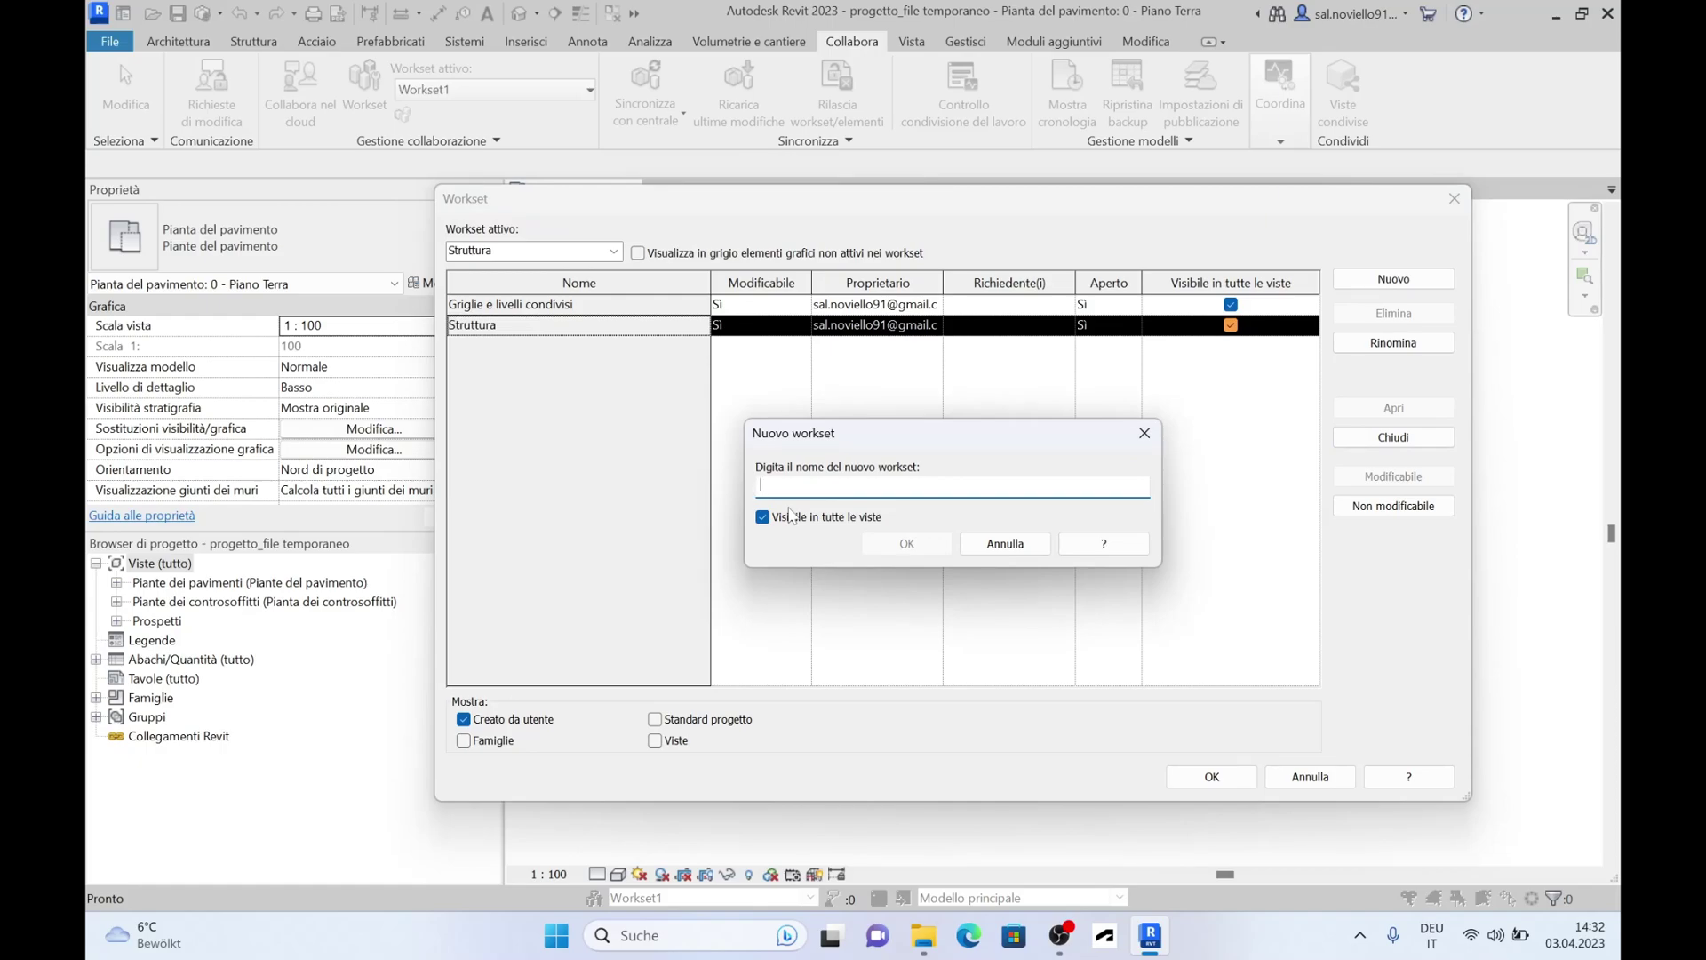
type("Muri")
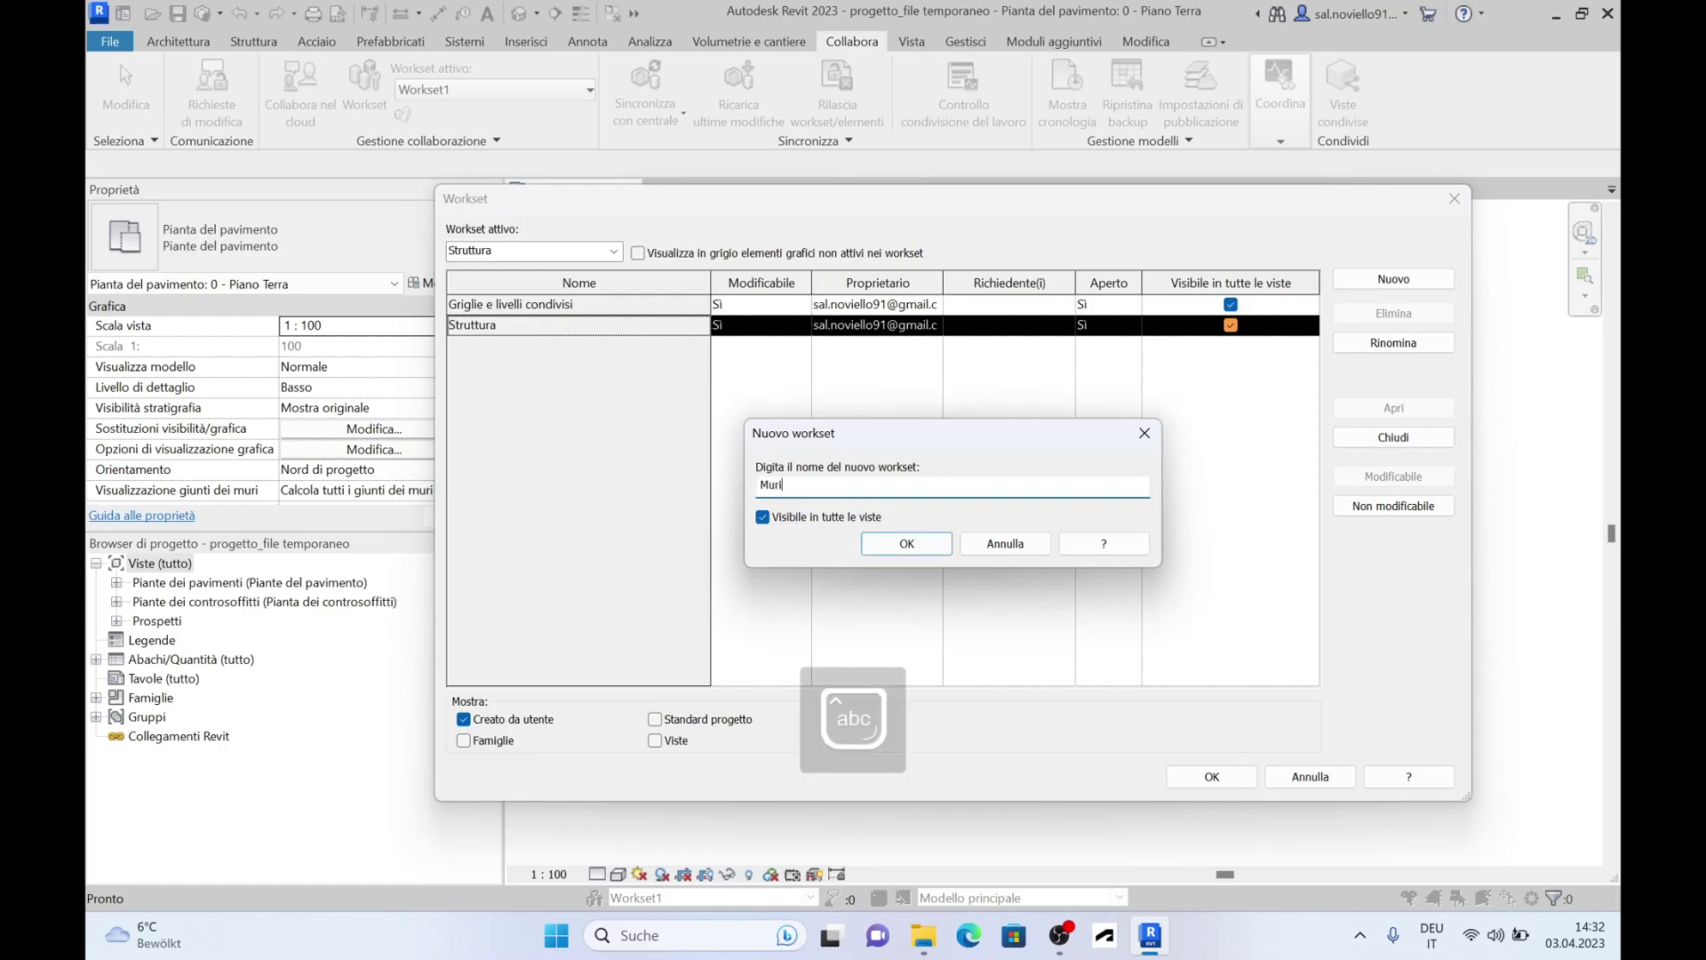
type(" intern")
type("i")
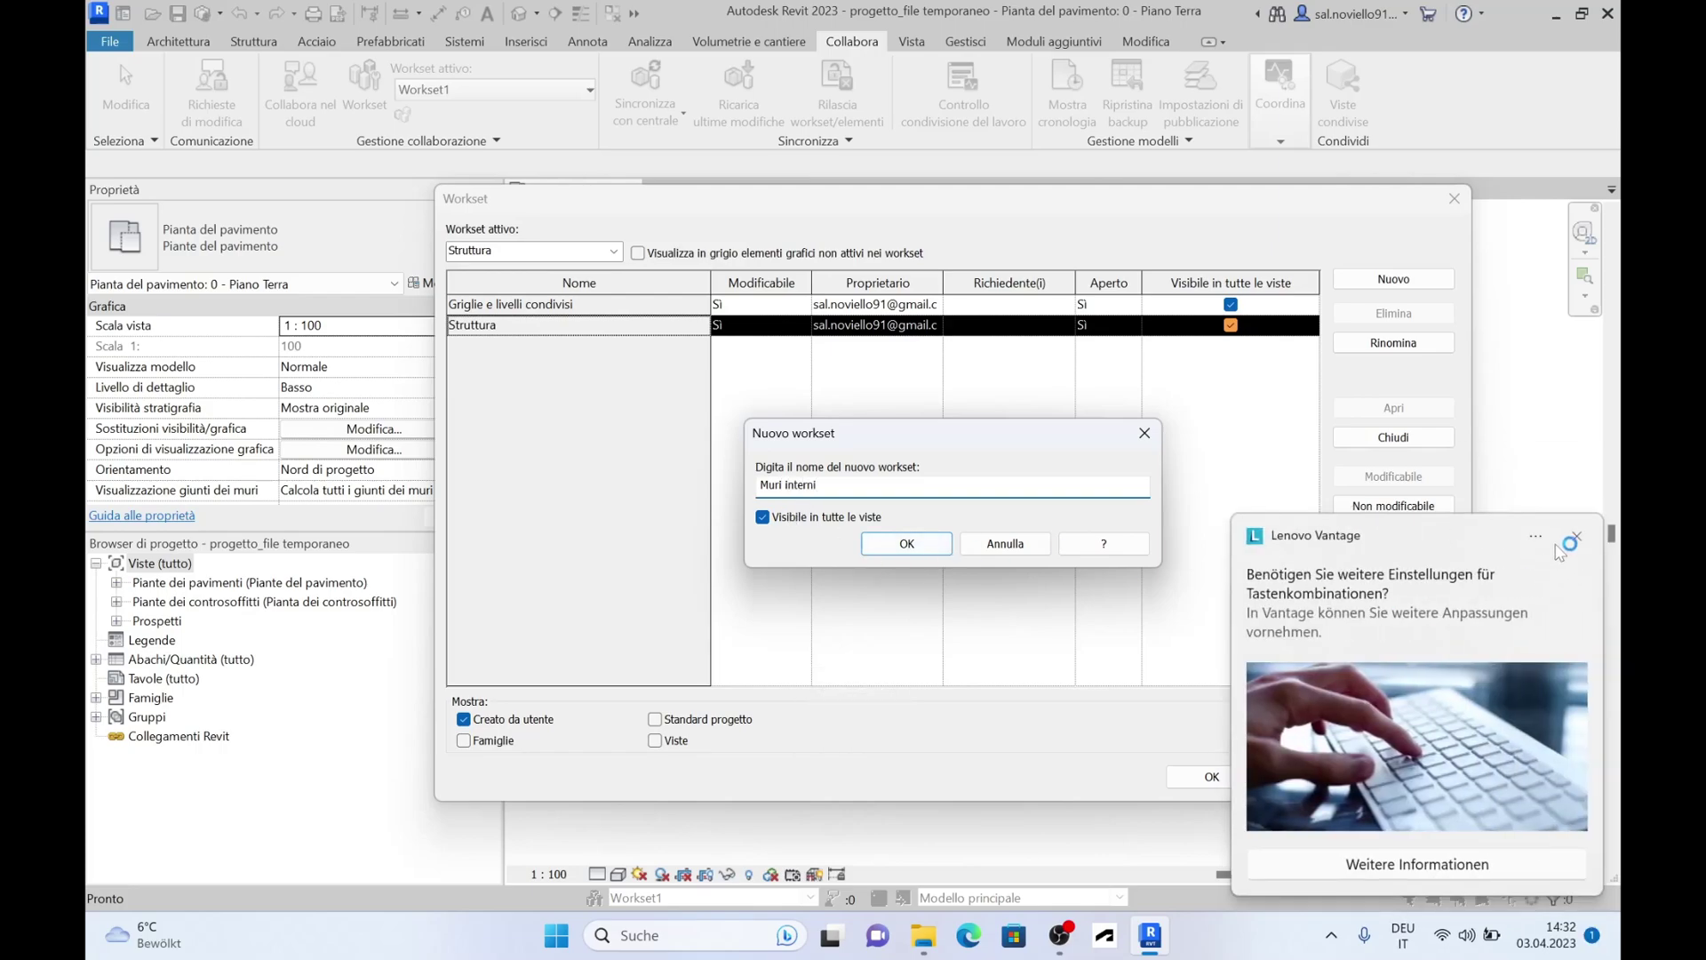
left_click(1575, 538)
left_click(920, 546)
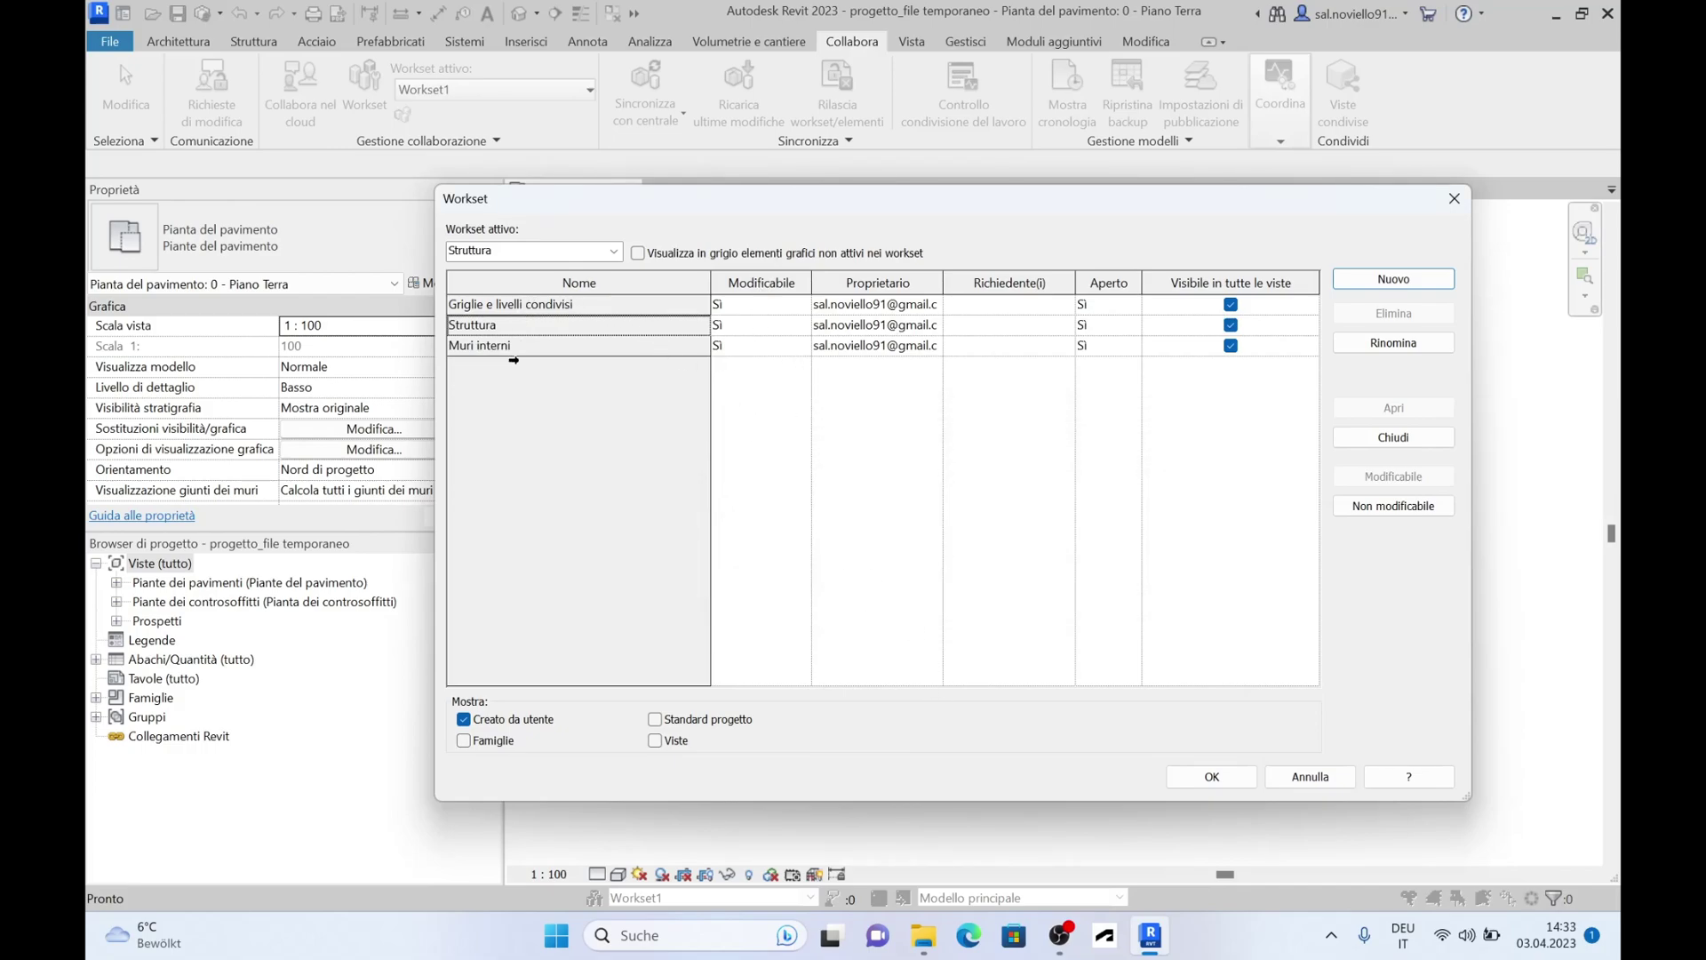
- Make Griglie e livelli condivisi non-editable, apply the changes, and keep Struttura active
left_click(800, 304)
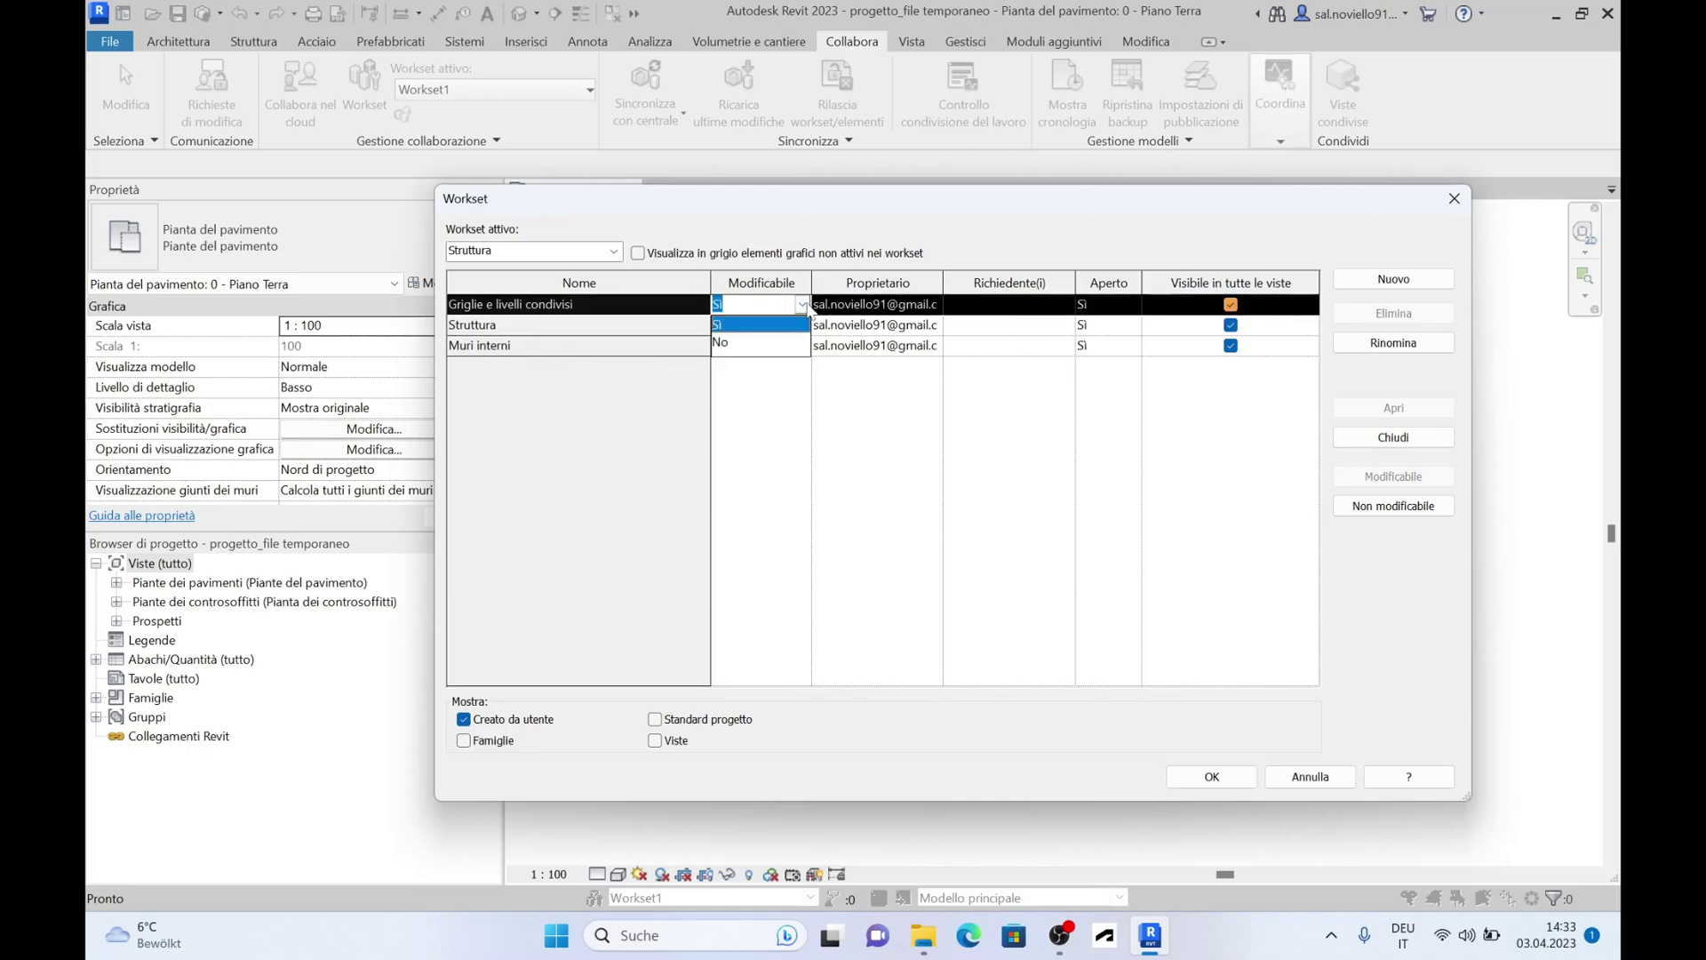
left_click(749, 343)
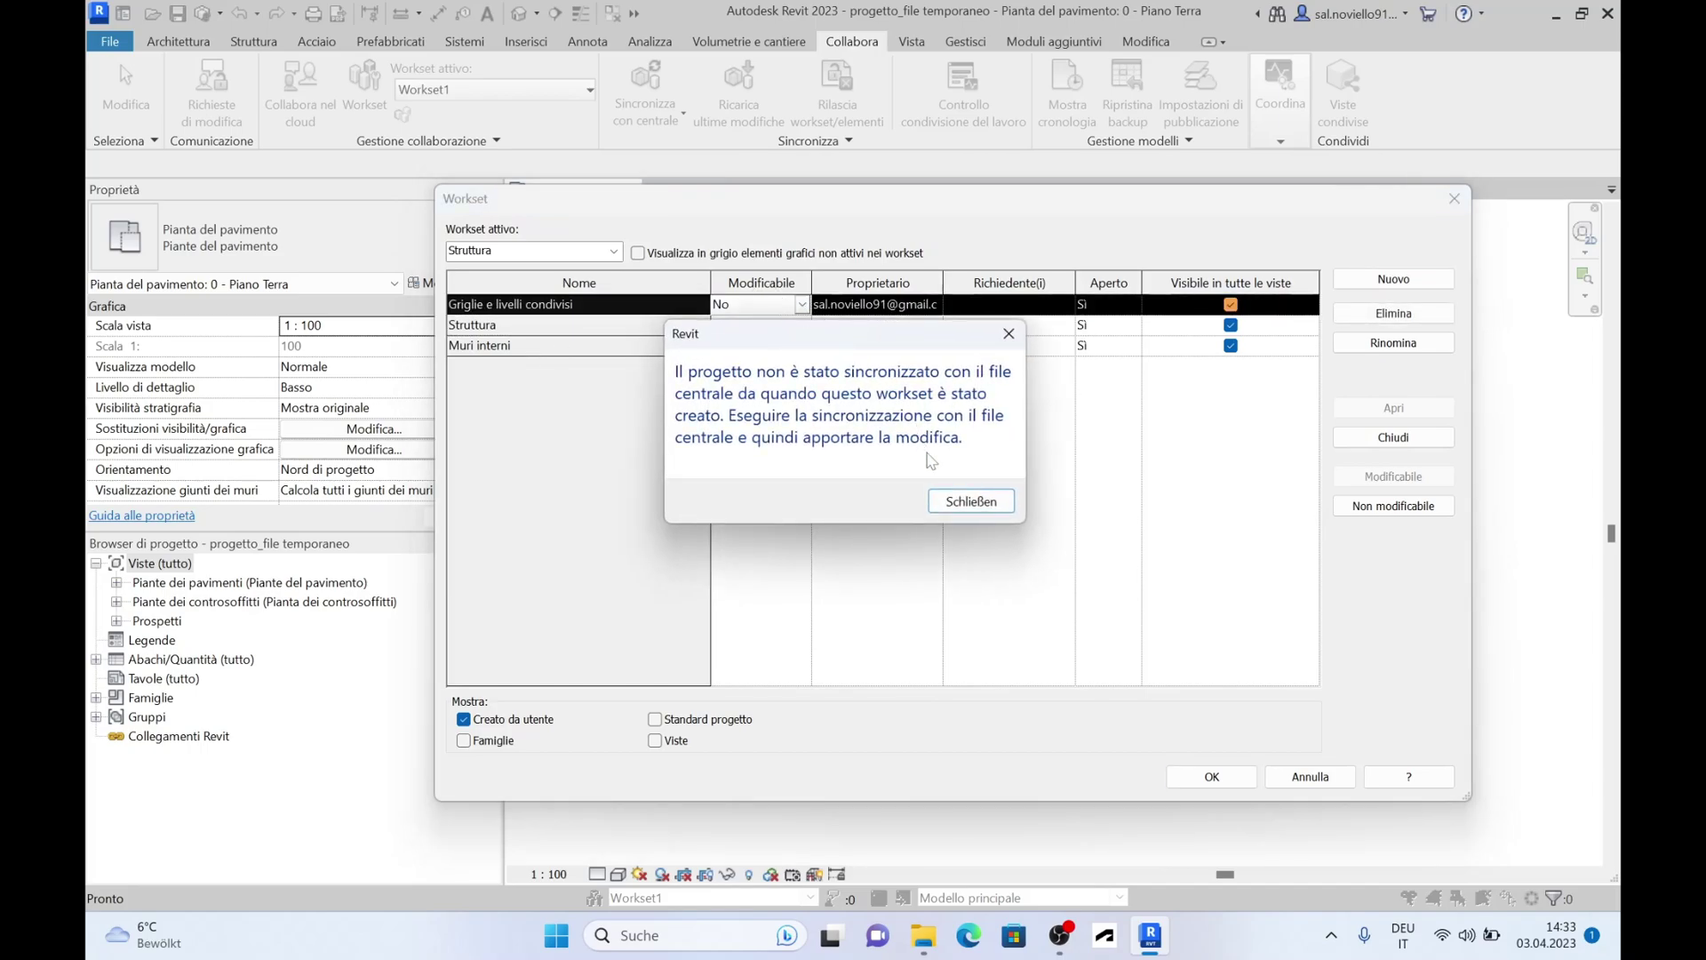
left_click(978, 502)
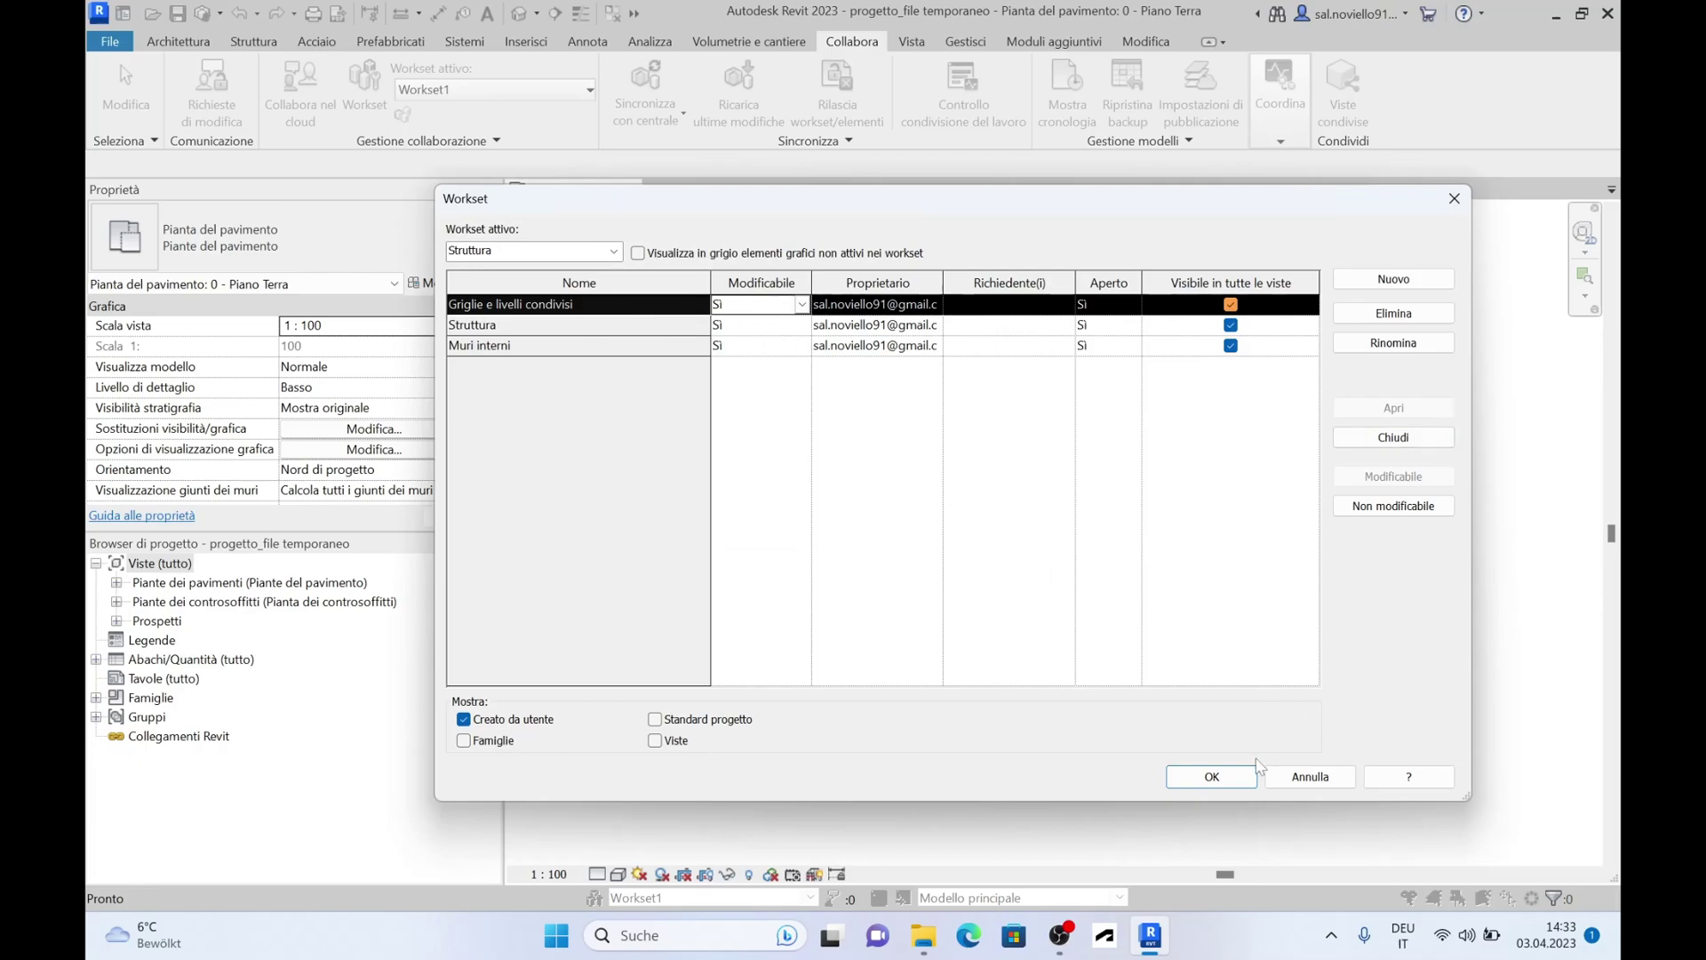
left_click(1212, 777)
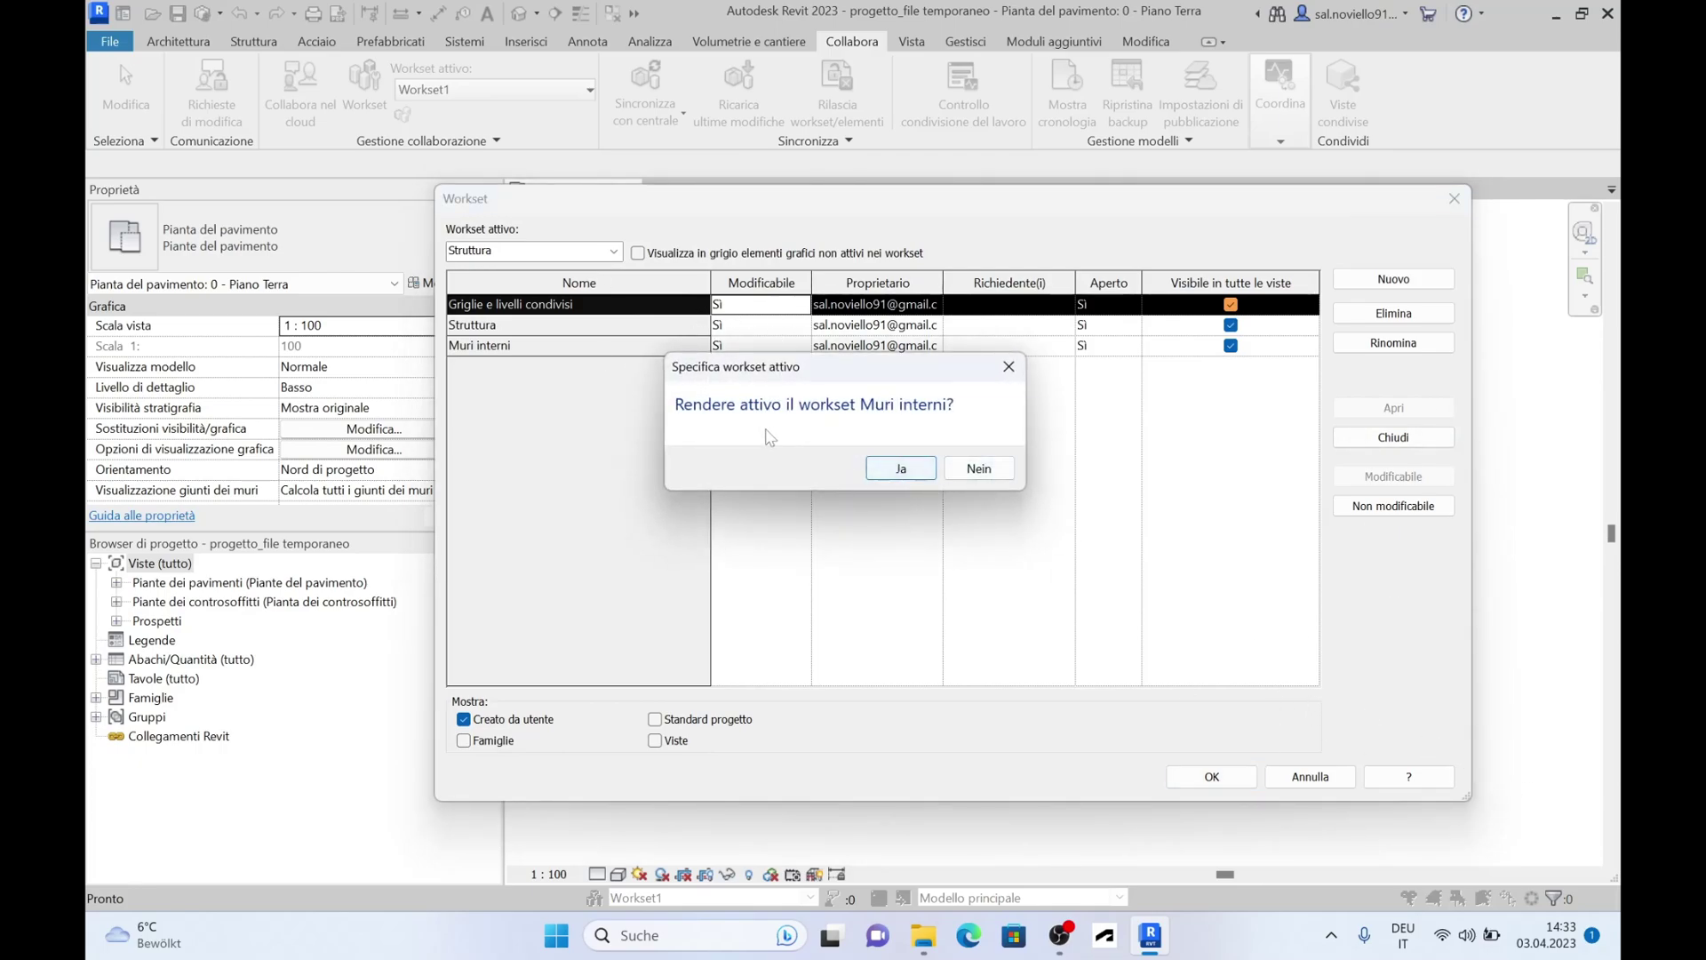
left_click(979, 468)
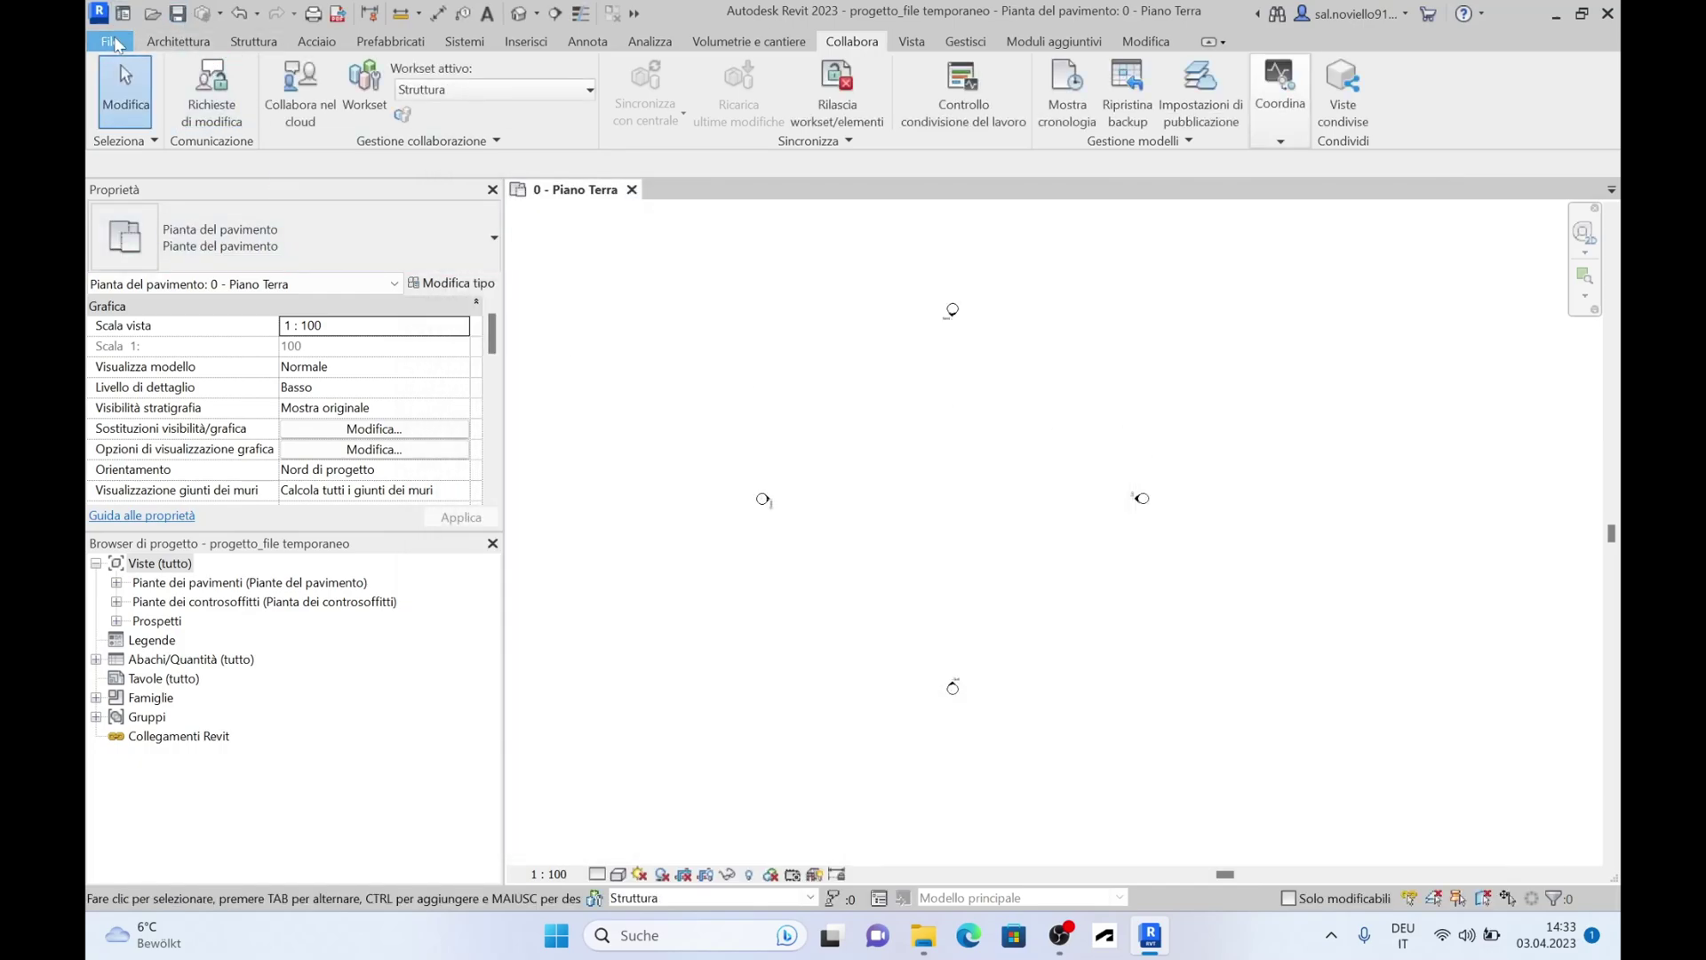
left_click(113, 42)
mouse_move(159, 317)
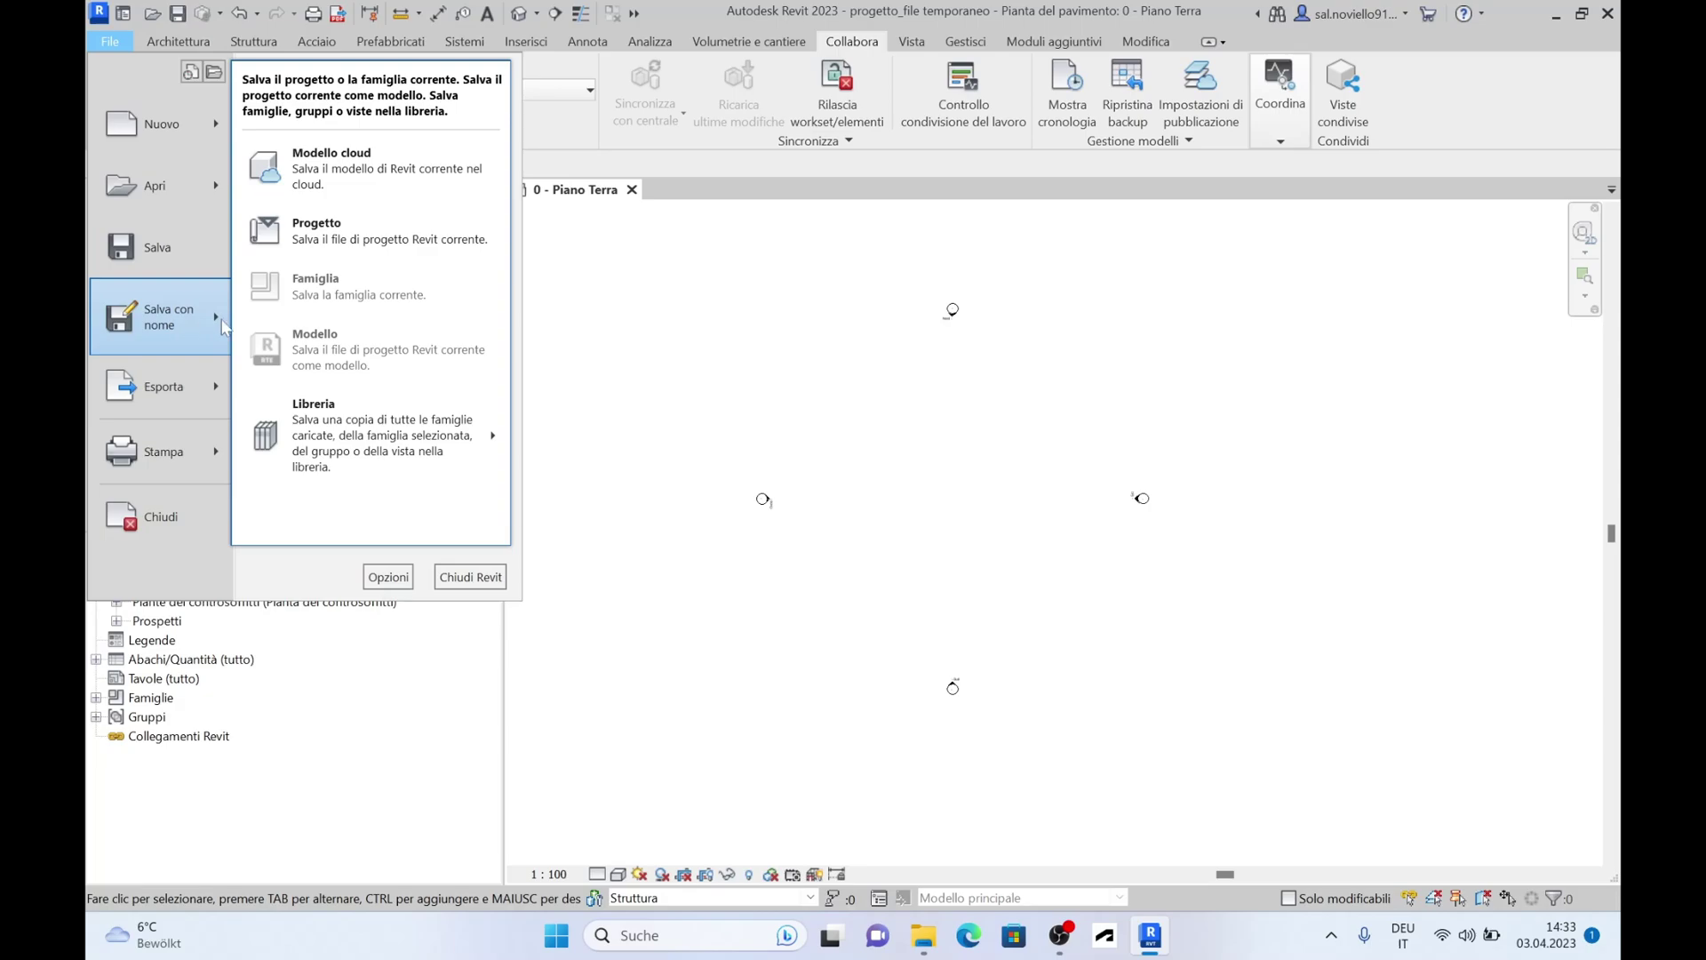
- Save the project on the Desktop under the name Progetto_Narchviz
key("Escape")
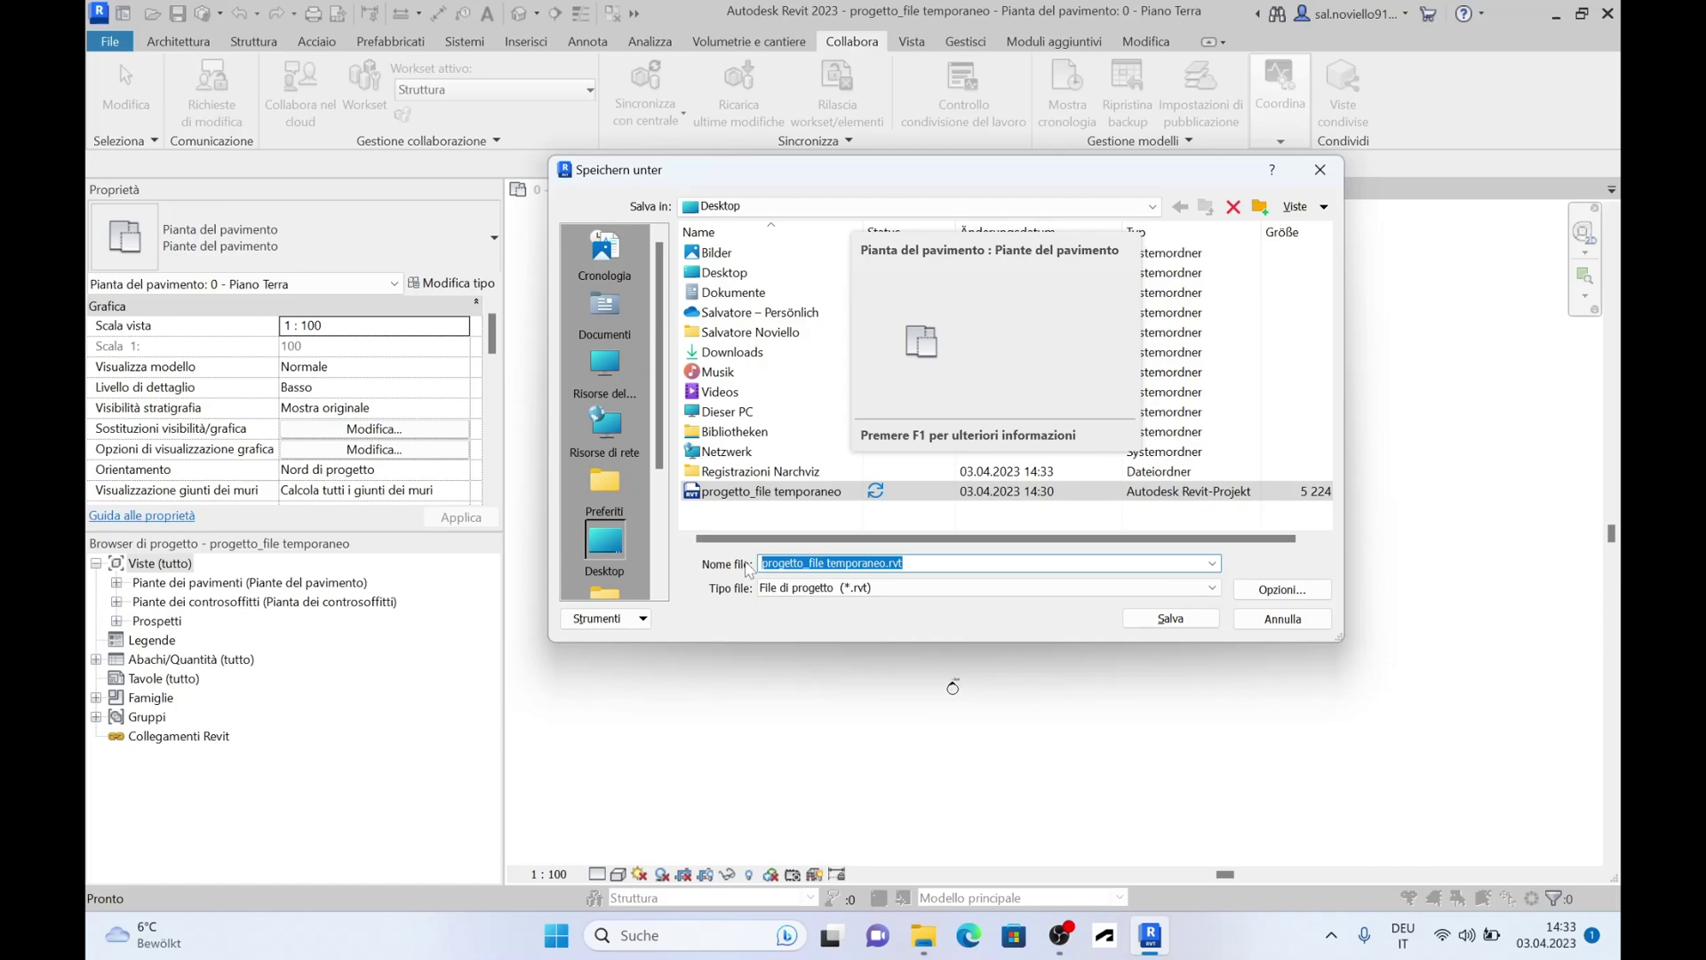
type("Pr")
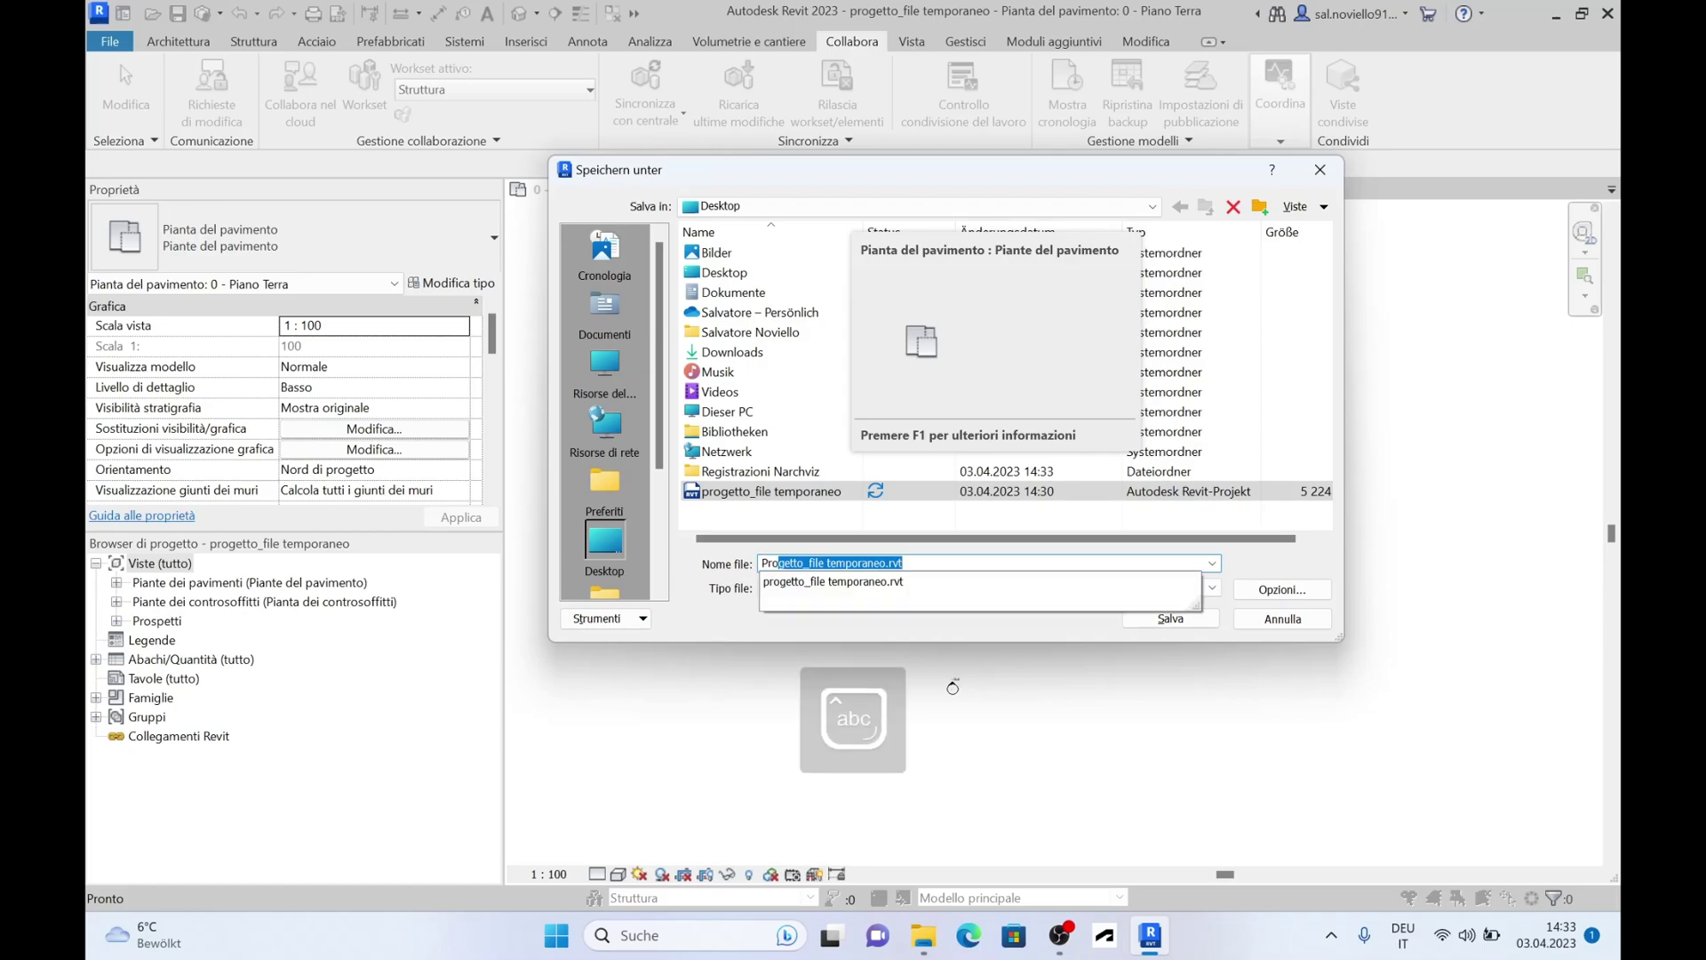
type("ofeiig")
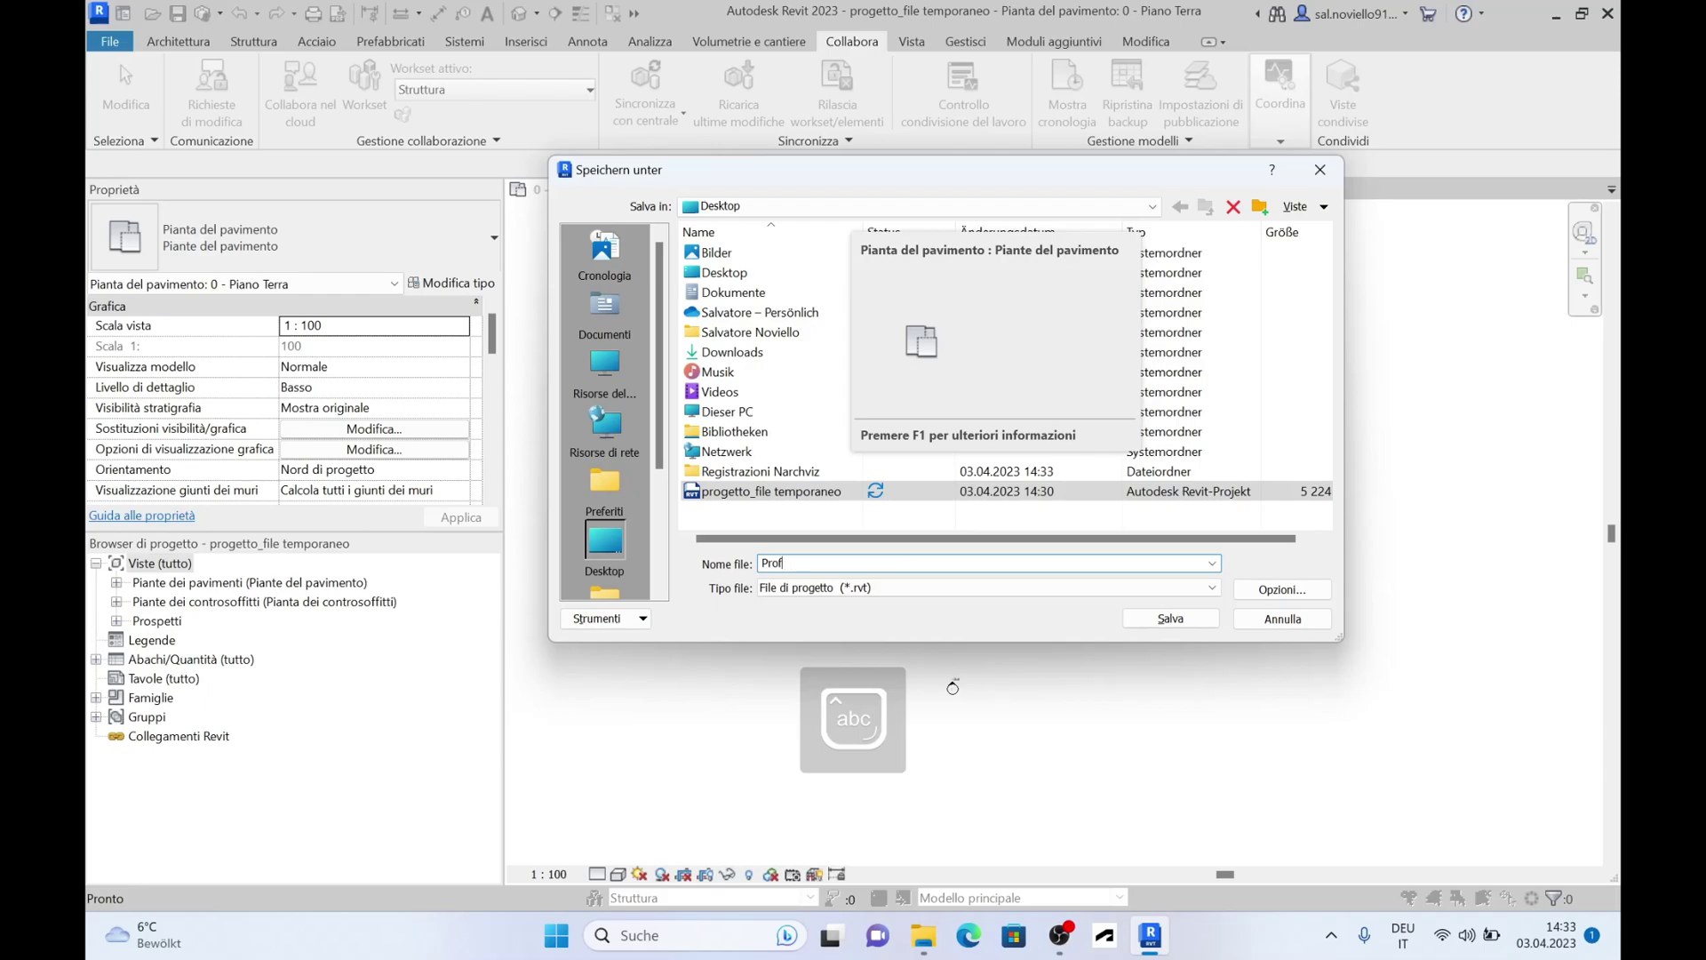
key("BackSpace")
type("getto")
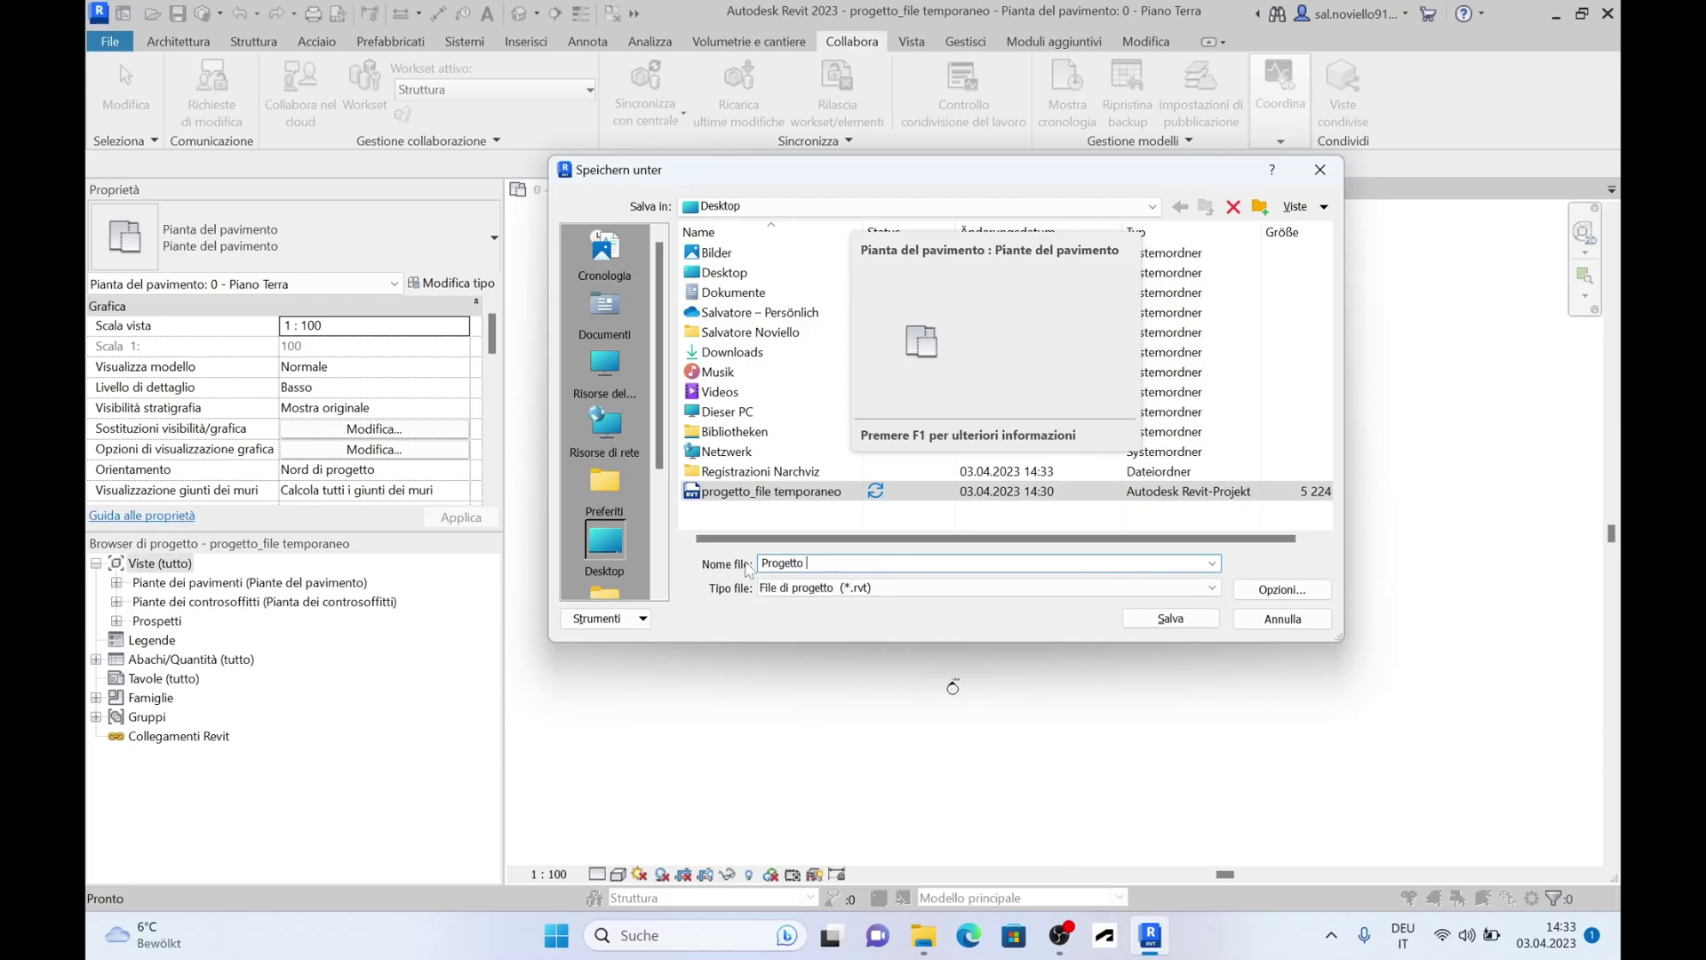
key("BackSpace")
type("_Nar")
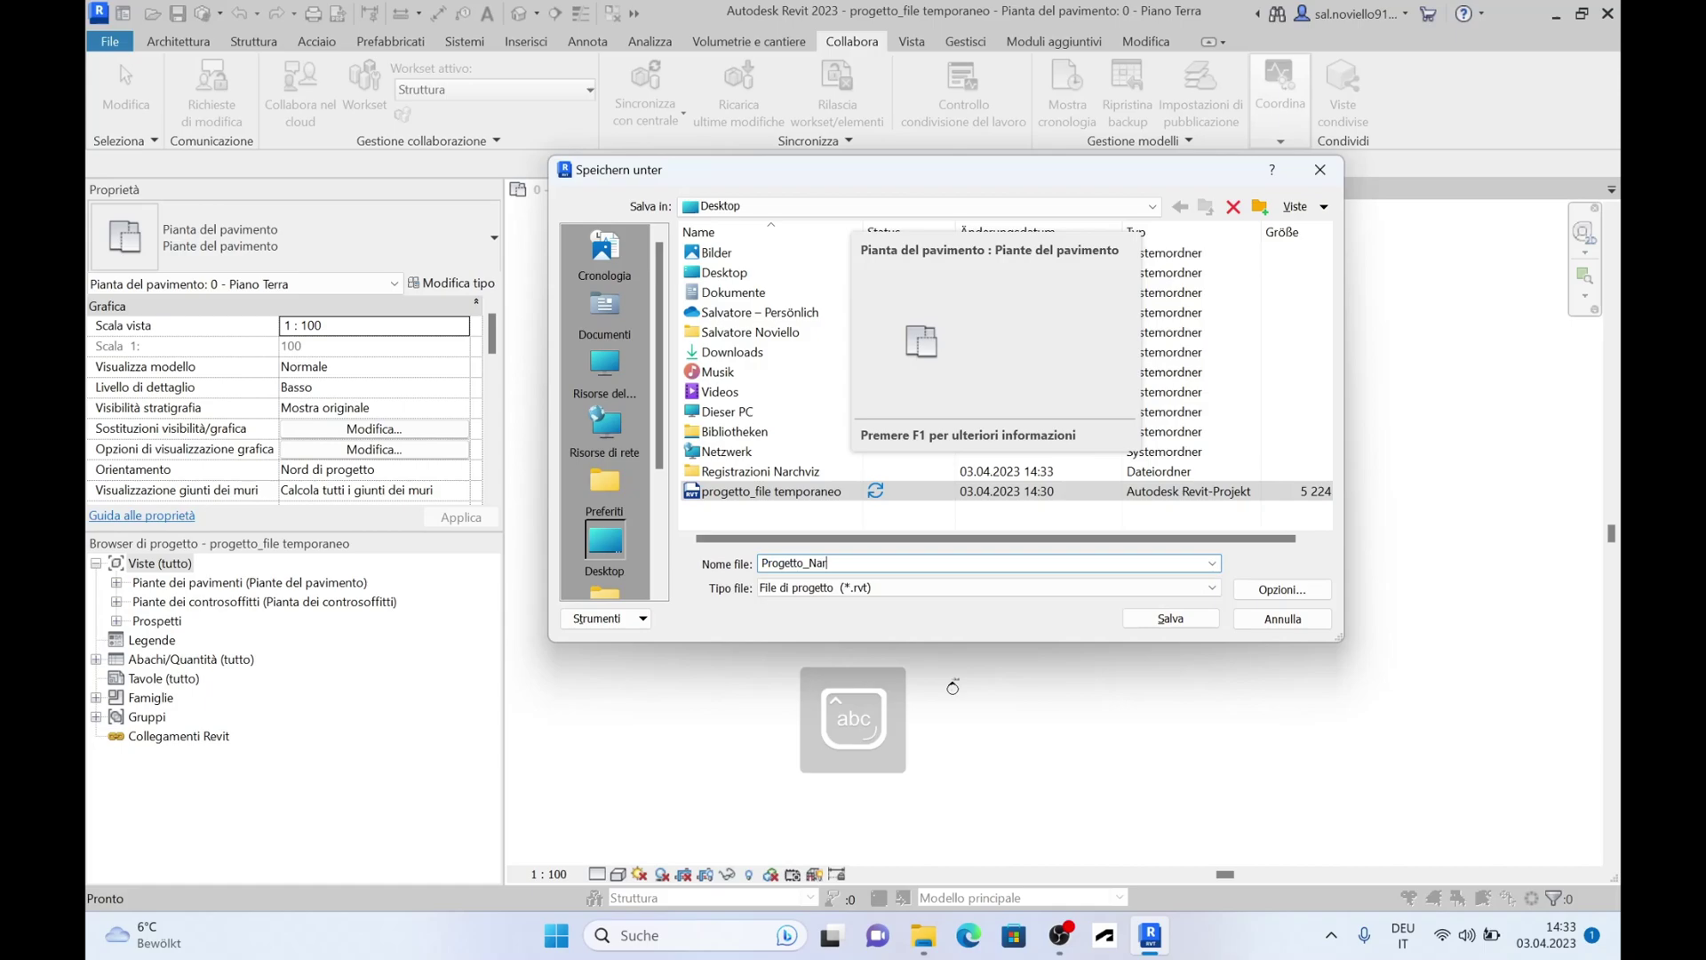
type("chviz")
left_click(1170, 618)
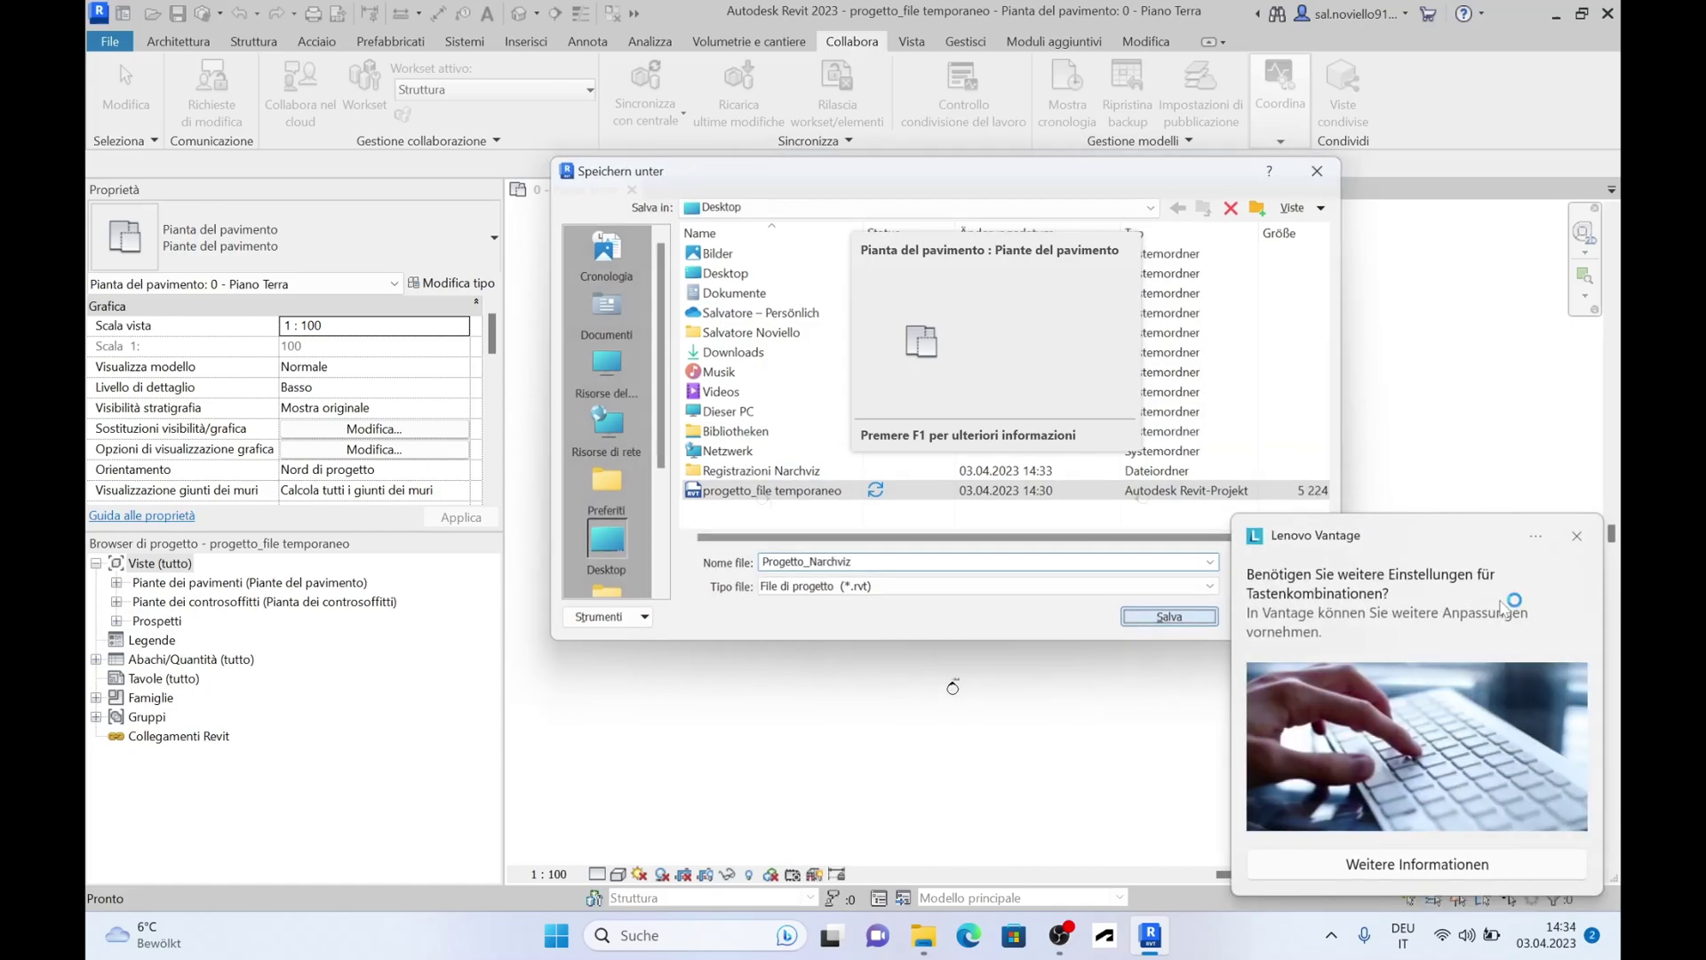
left_click(1578, 537)
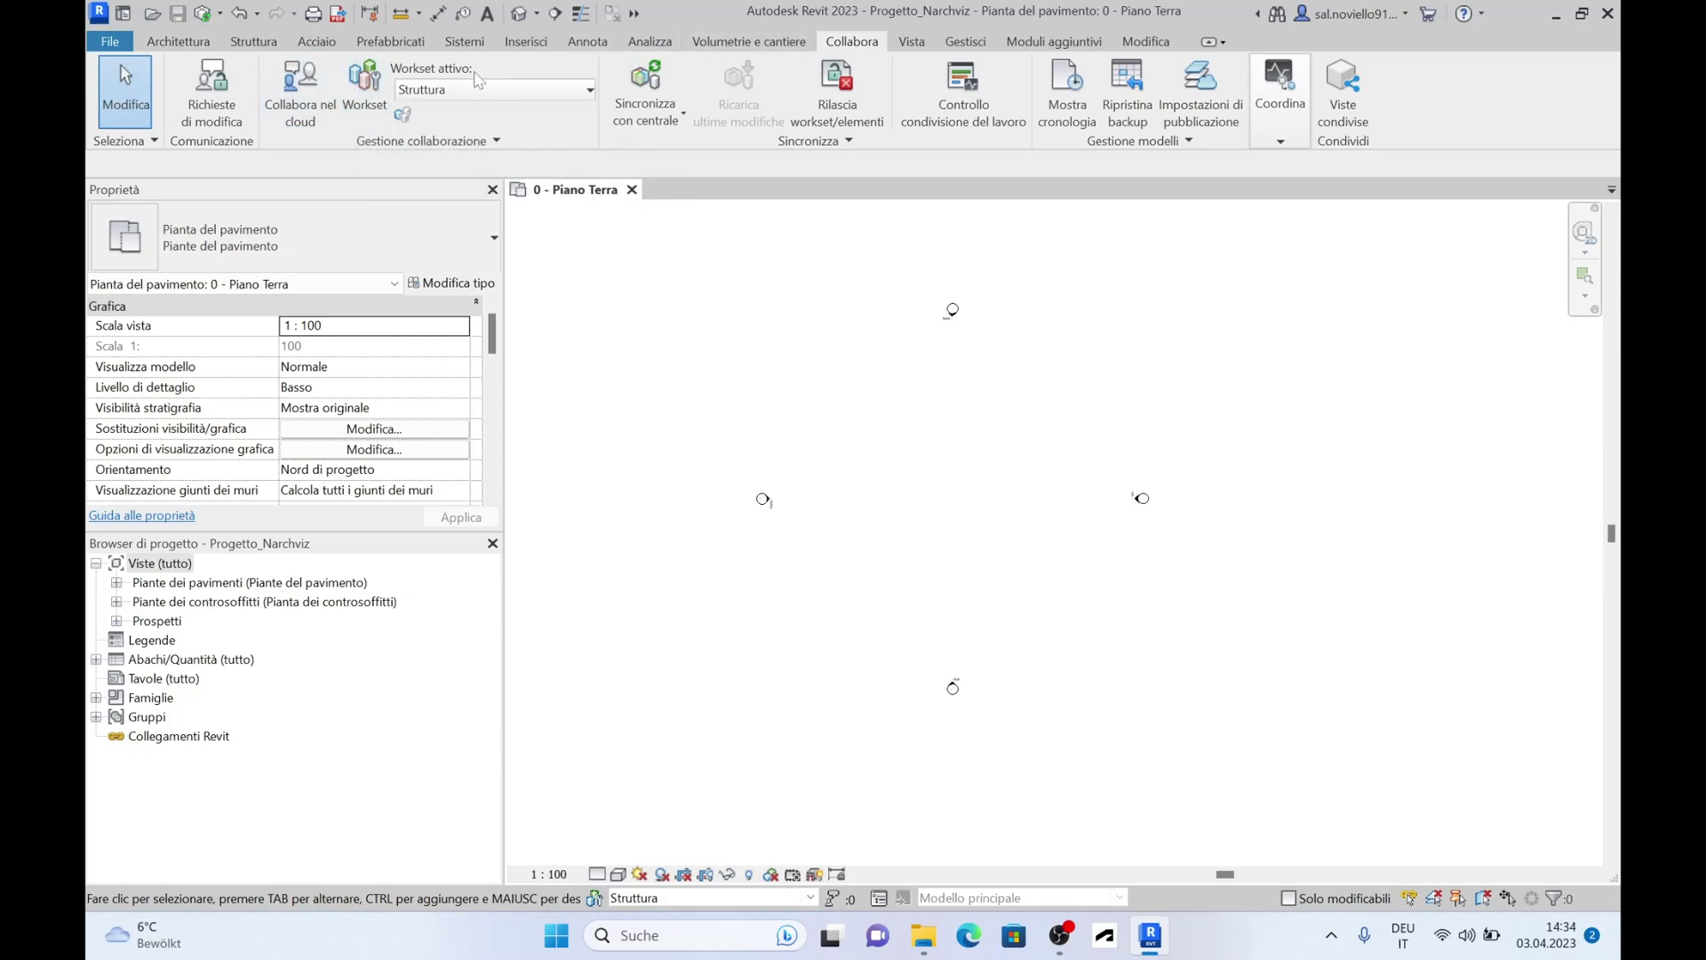
- Set Griglie e livelli condivisi, Muri interni and Struttura to non-editable
left_click(364, 89)
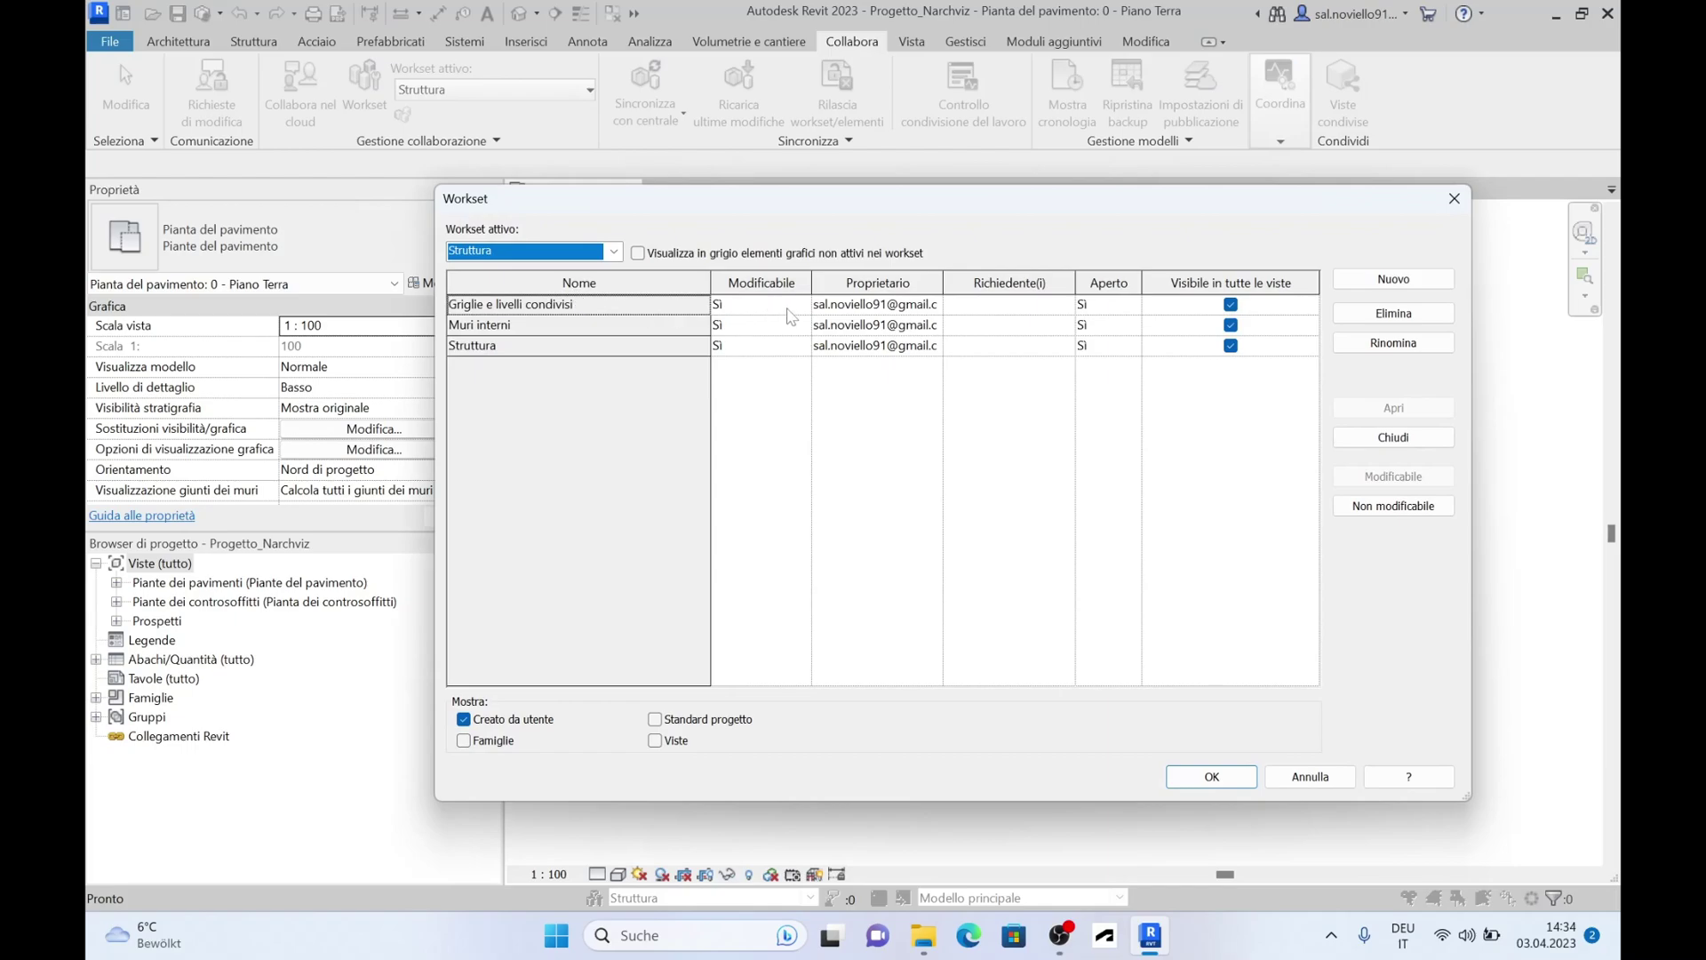
left_click(801, 307)
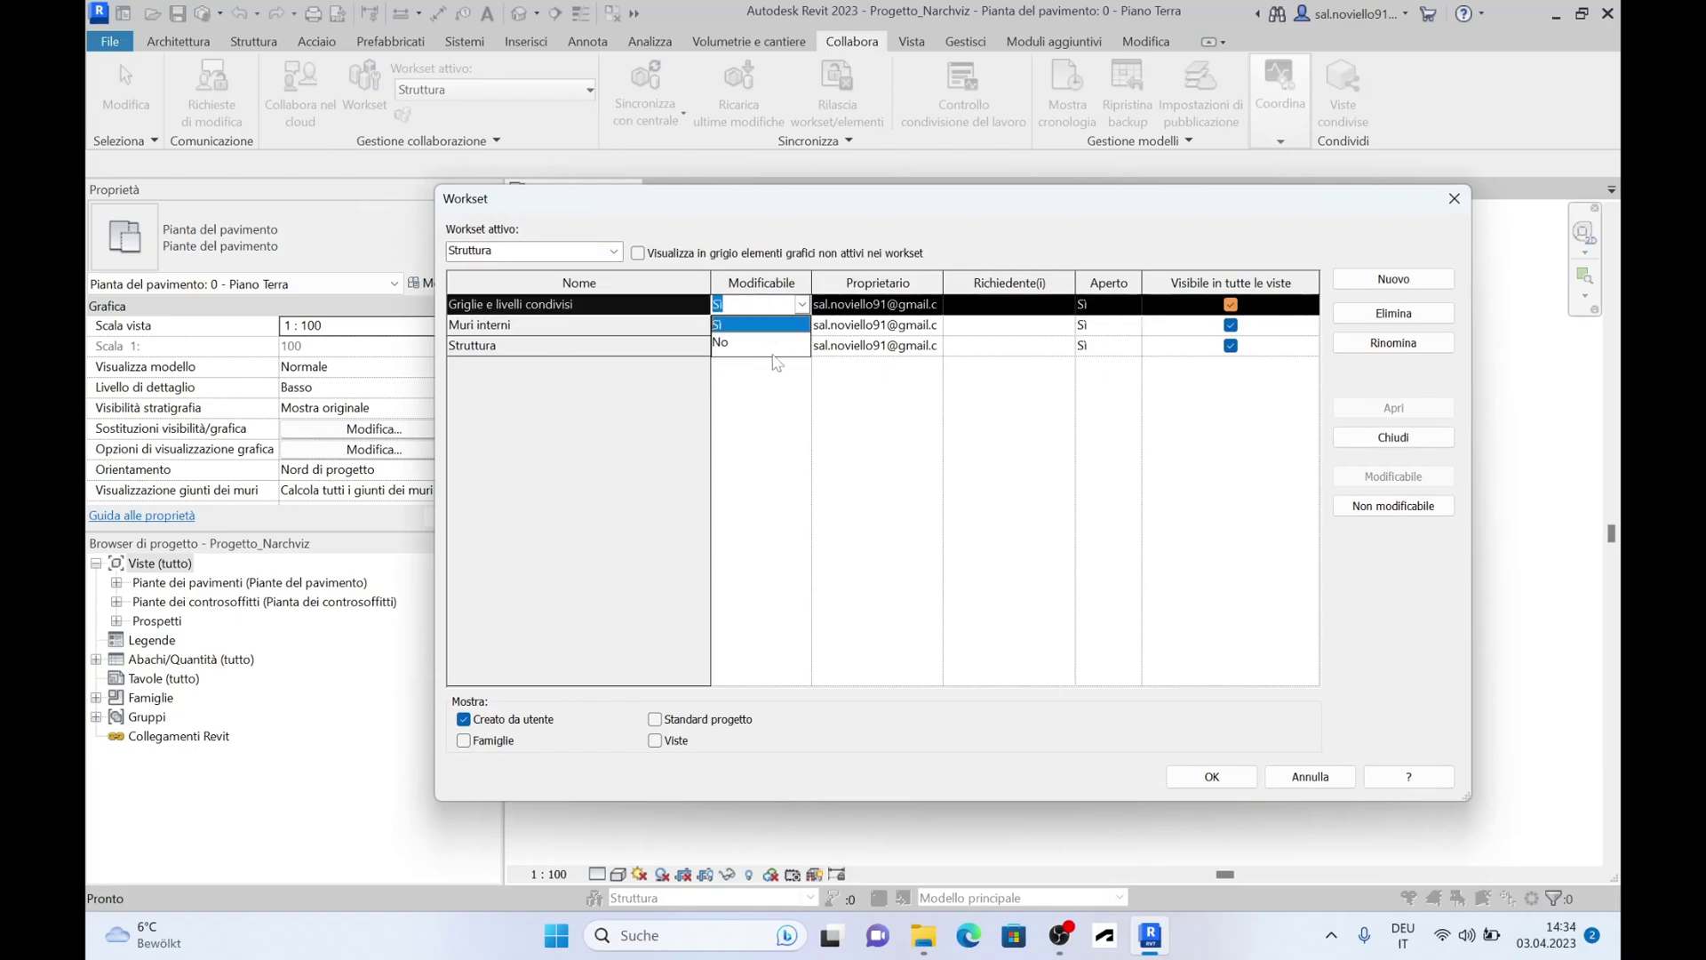
left_click(791, 345)
left_click(803, 326)
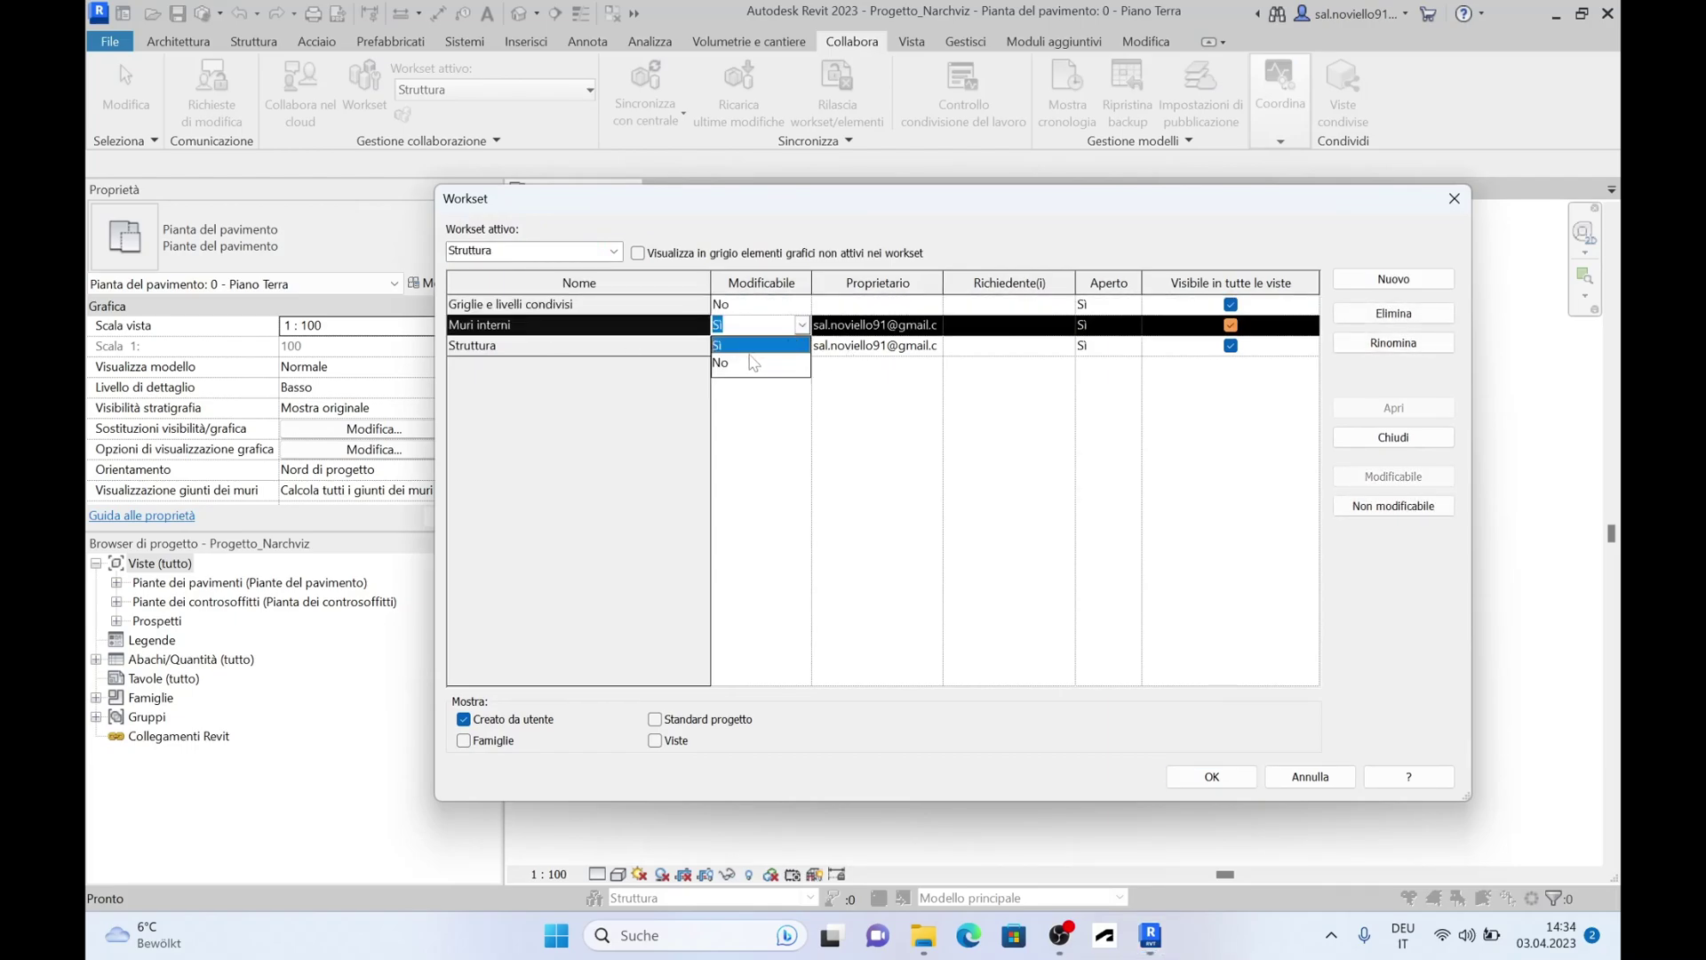
left_click(753, 362)
left_click(802, 346)
left_click(749, 383)
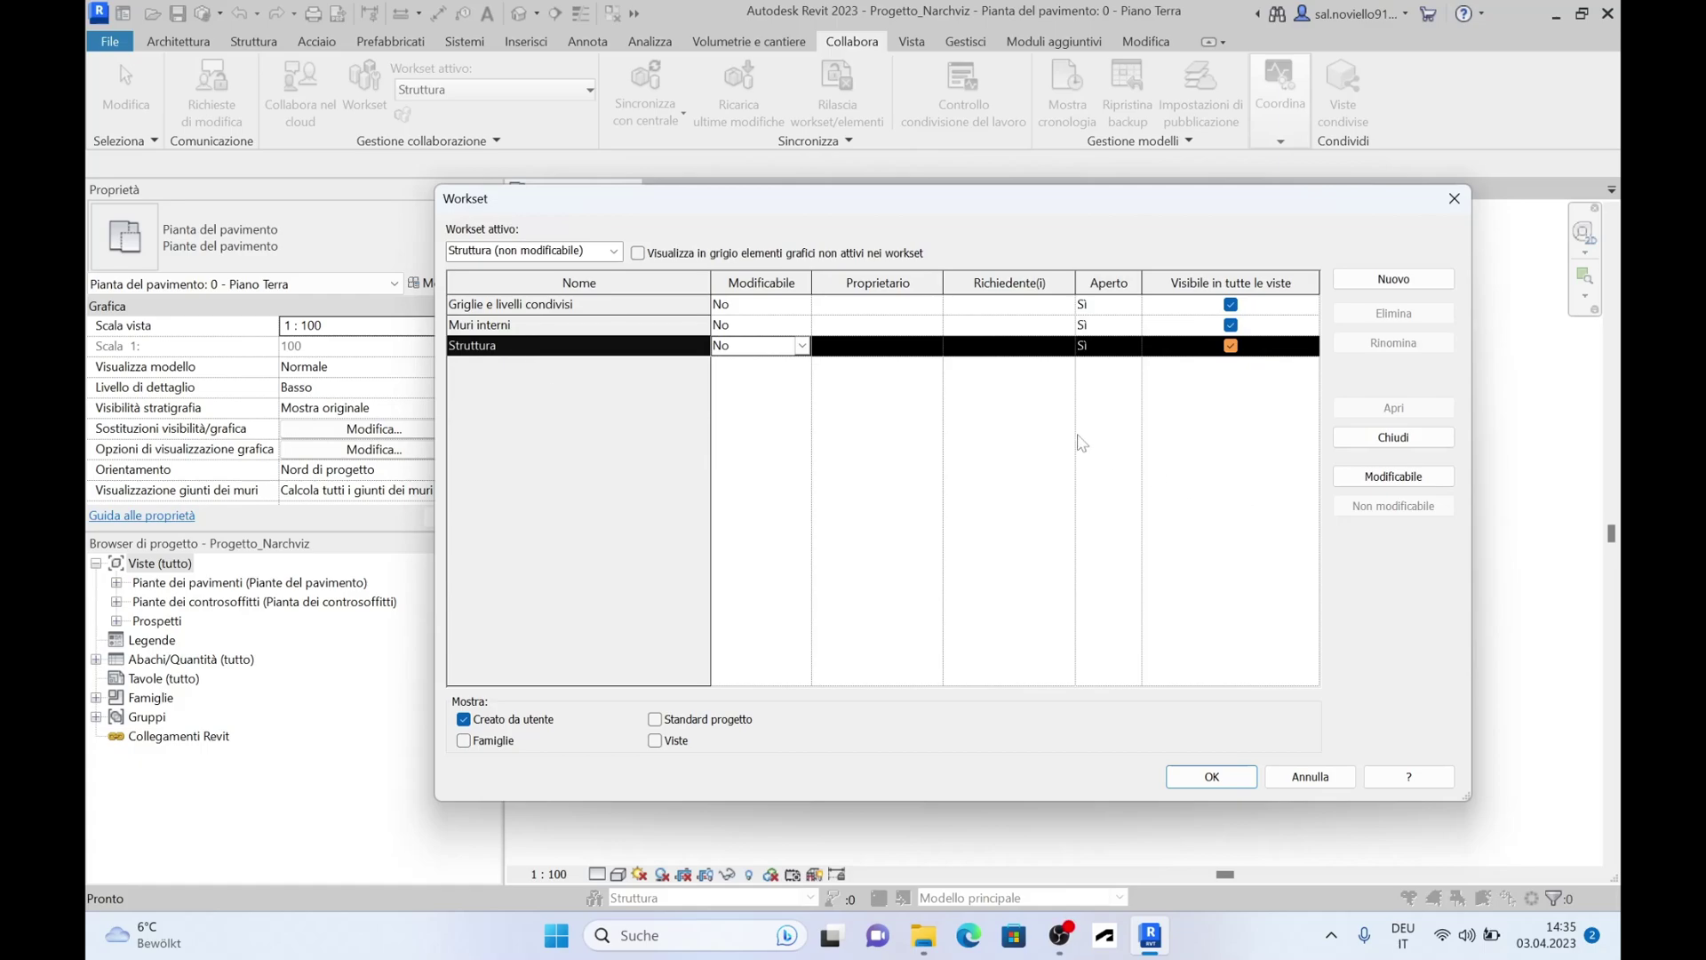
- Switch all three worksets back to editable (Sì)
left_click(769, 304)
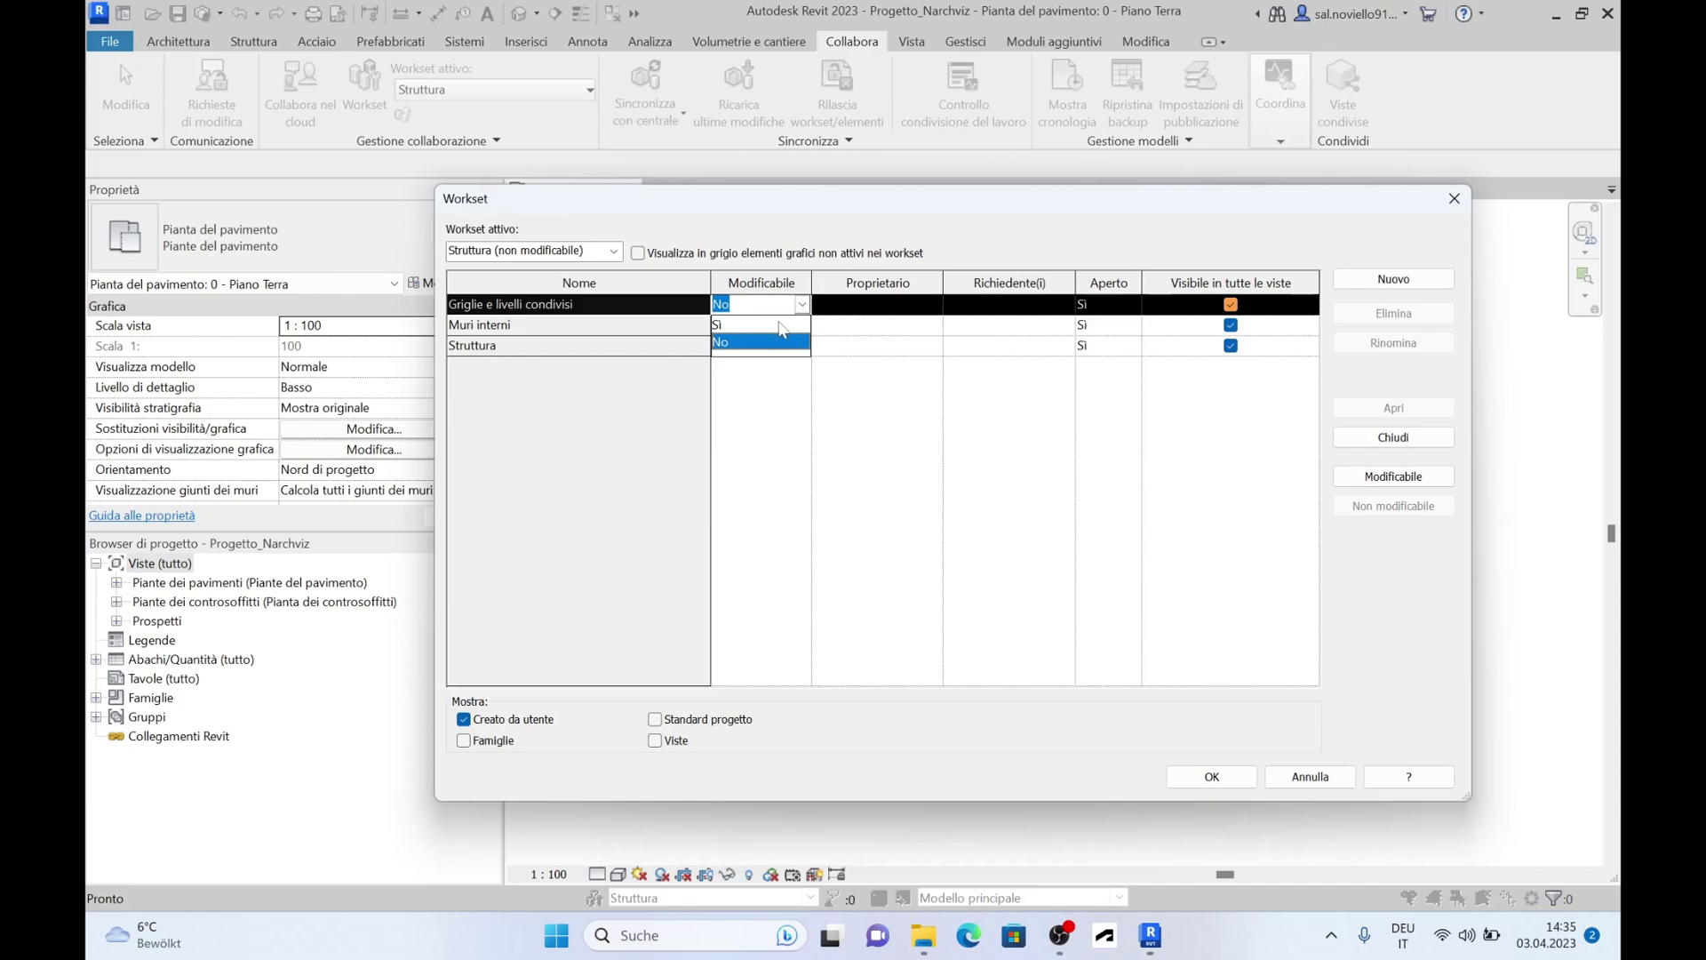
left_click(742, 324)
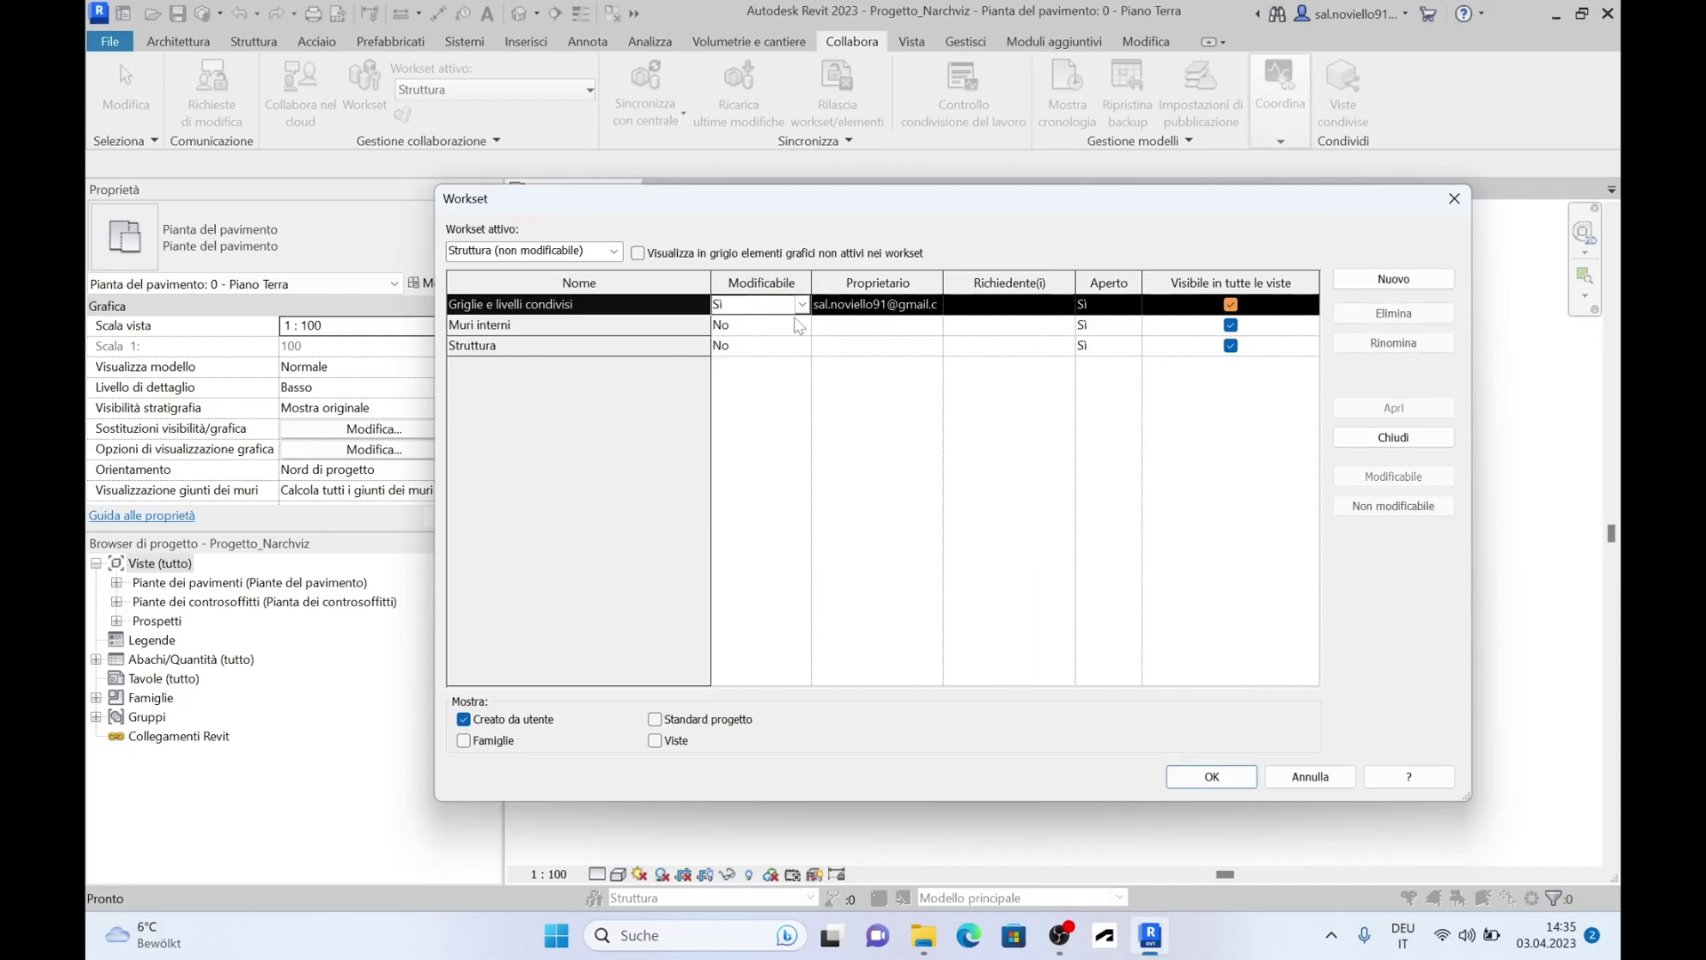
left_click(751, 345)
left_click(802, 347)
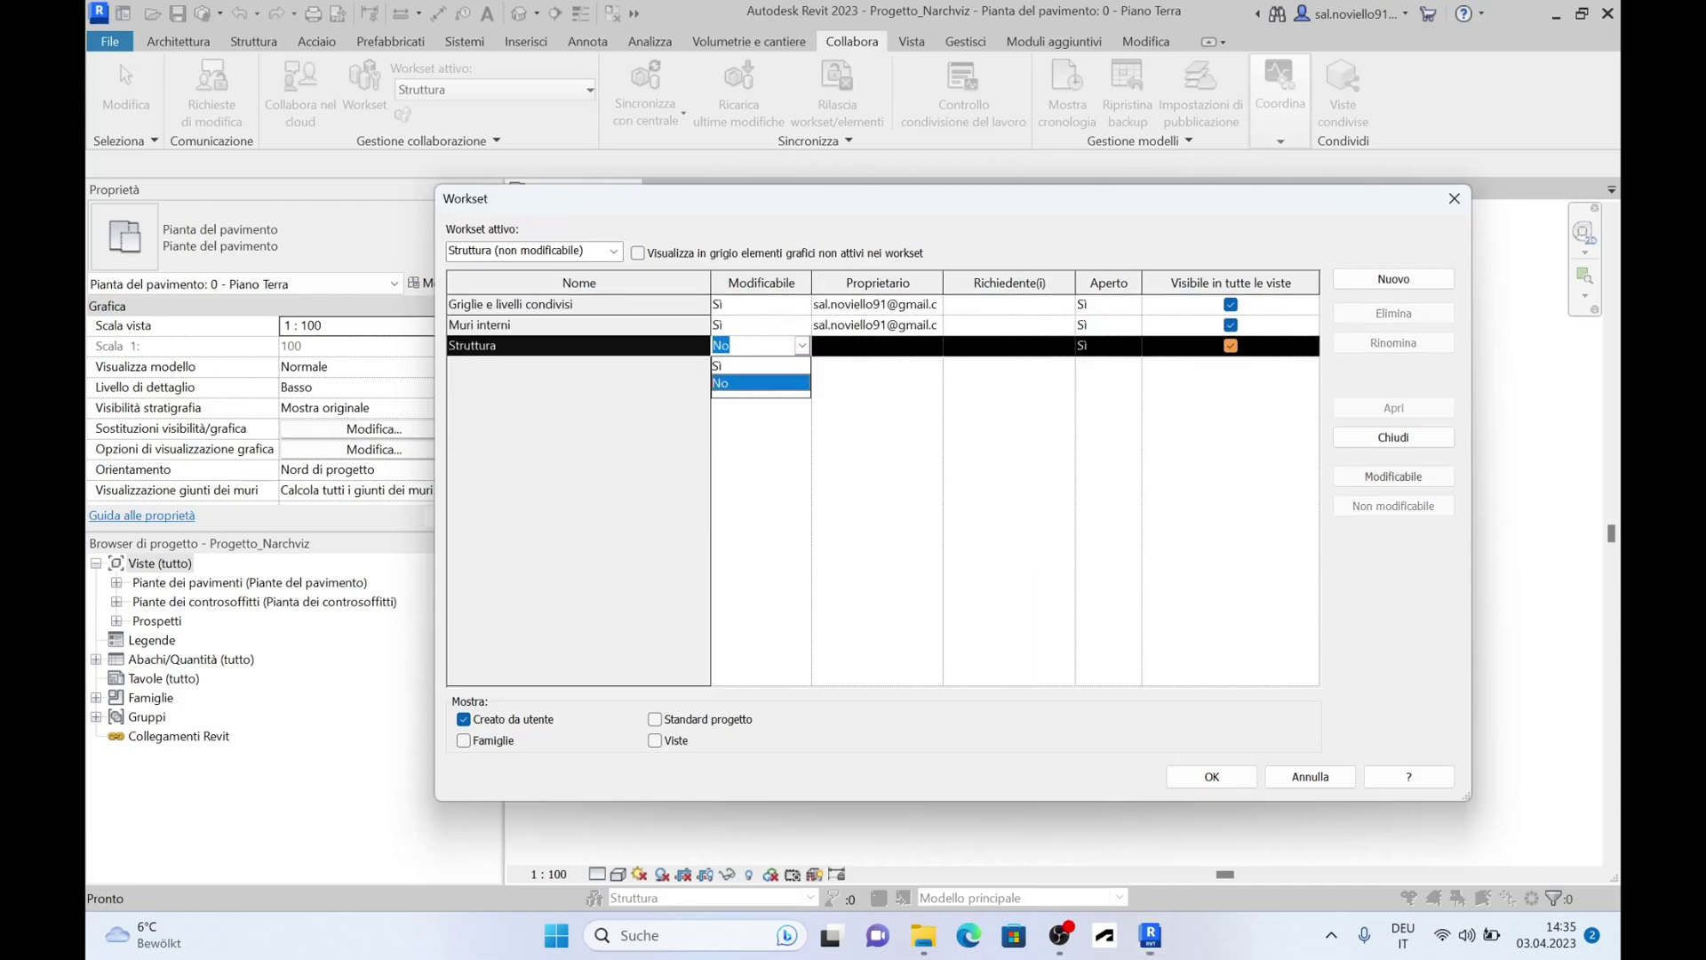
left_click(747, 365)
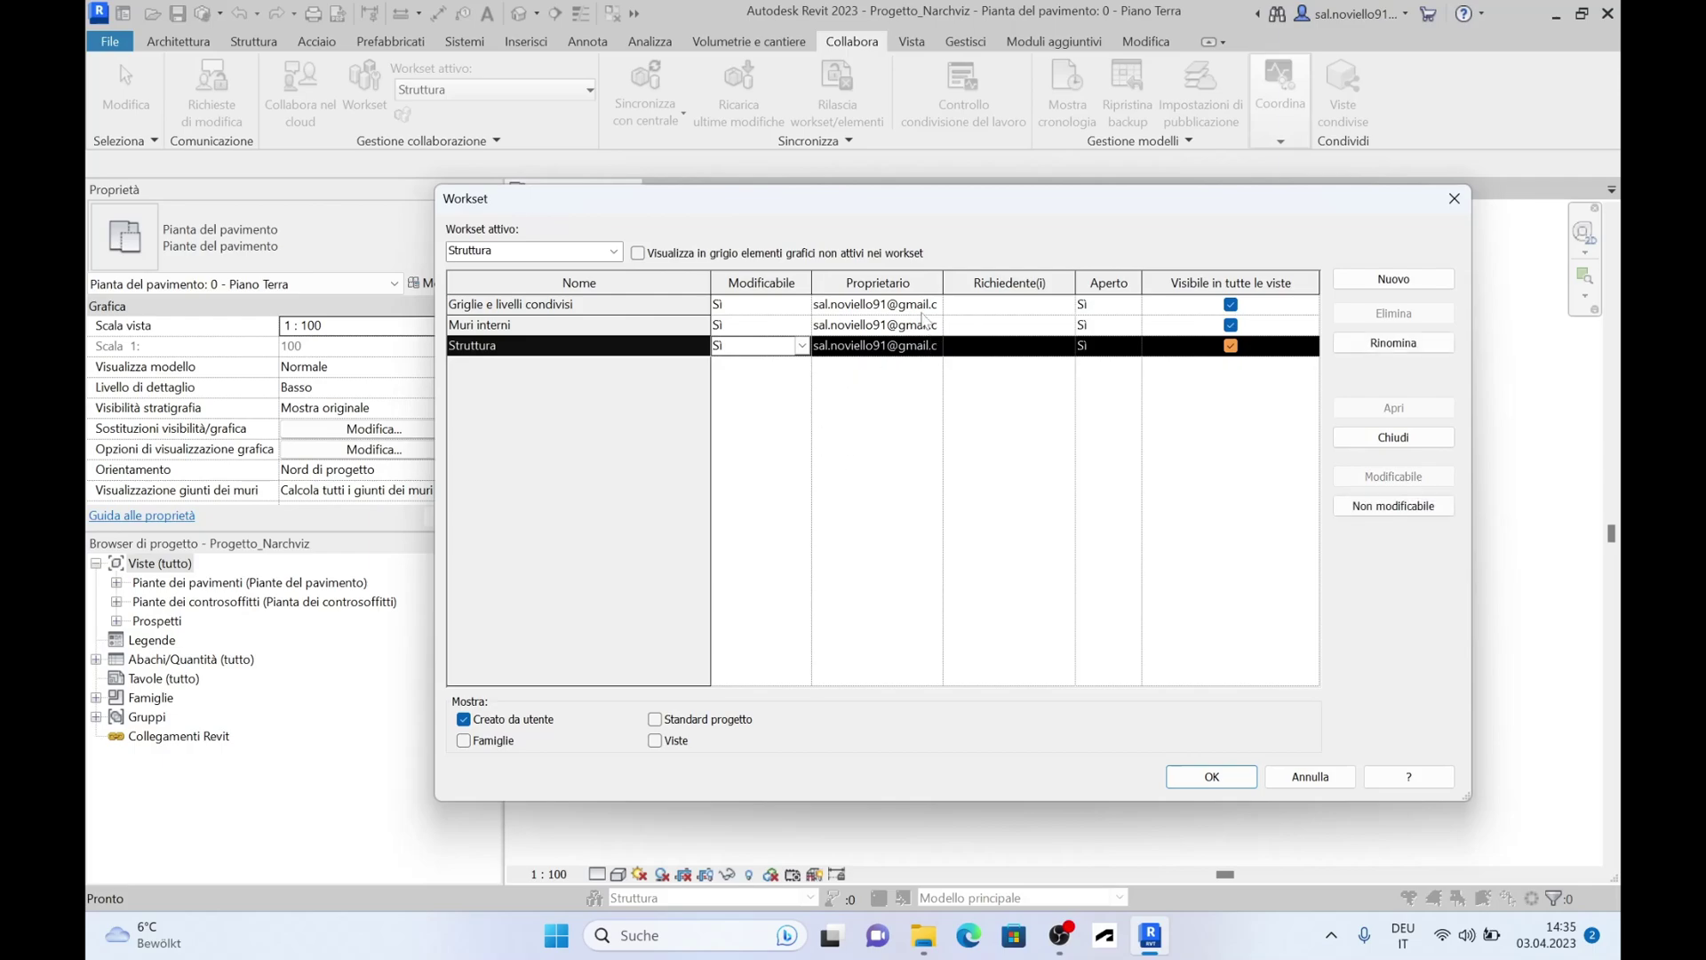
- Widen the Proprietario column so each owner's full address is readable
left_click_drag(943, 283, 1062, 282)
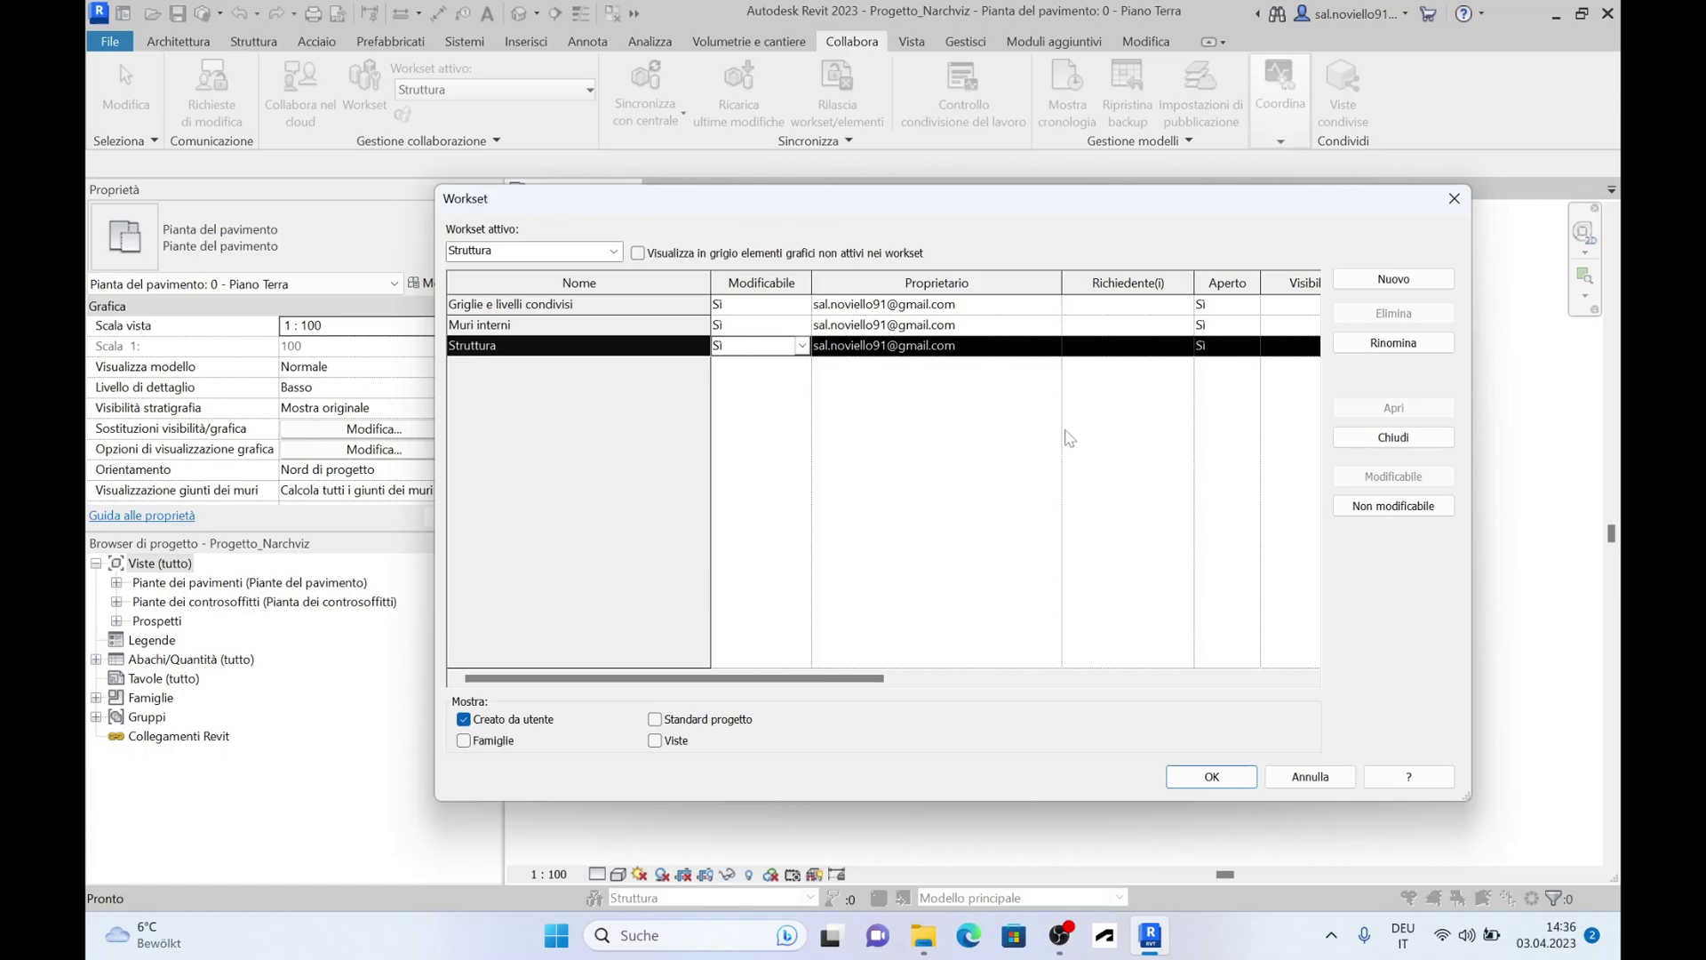
- Set Griglie e livelli condivisi, Muri interni and Struttura to non-editable
left_click(804, 304)
left_click(749, 344)
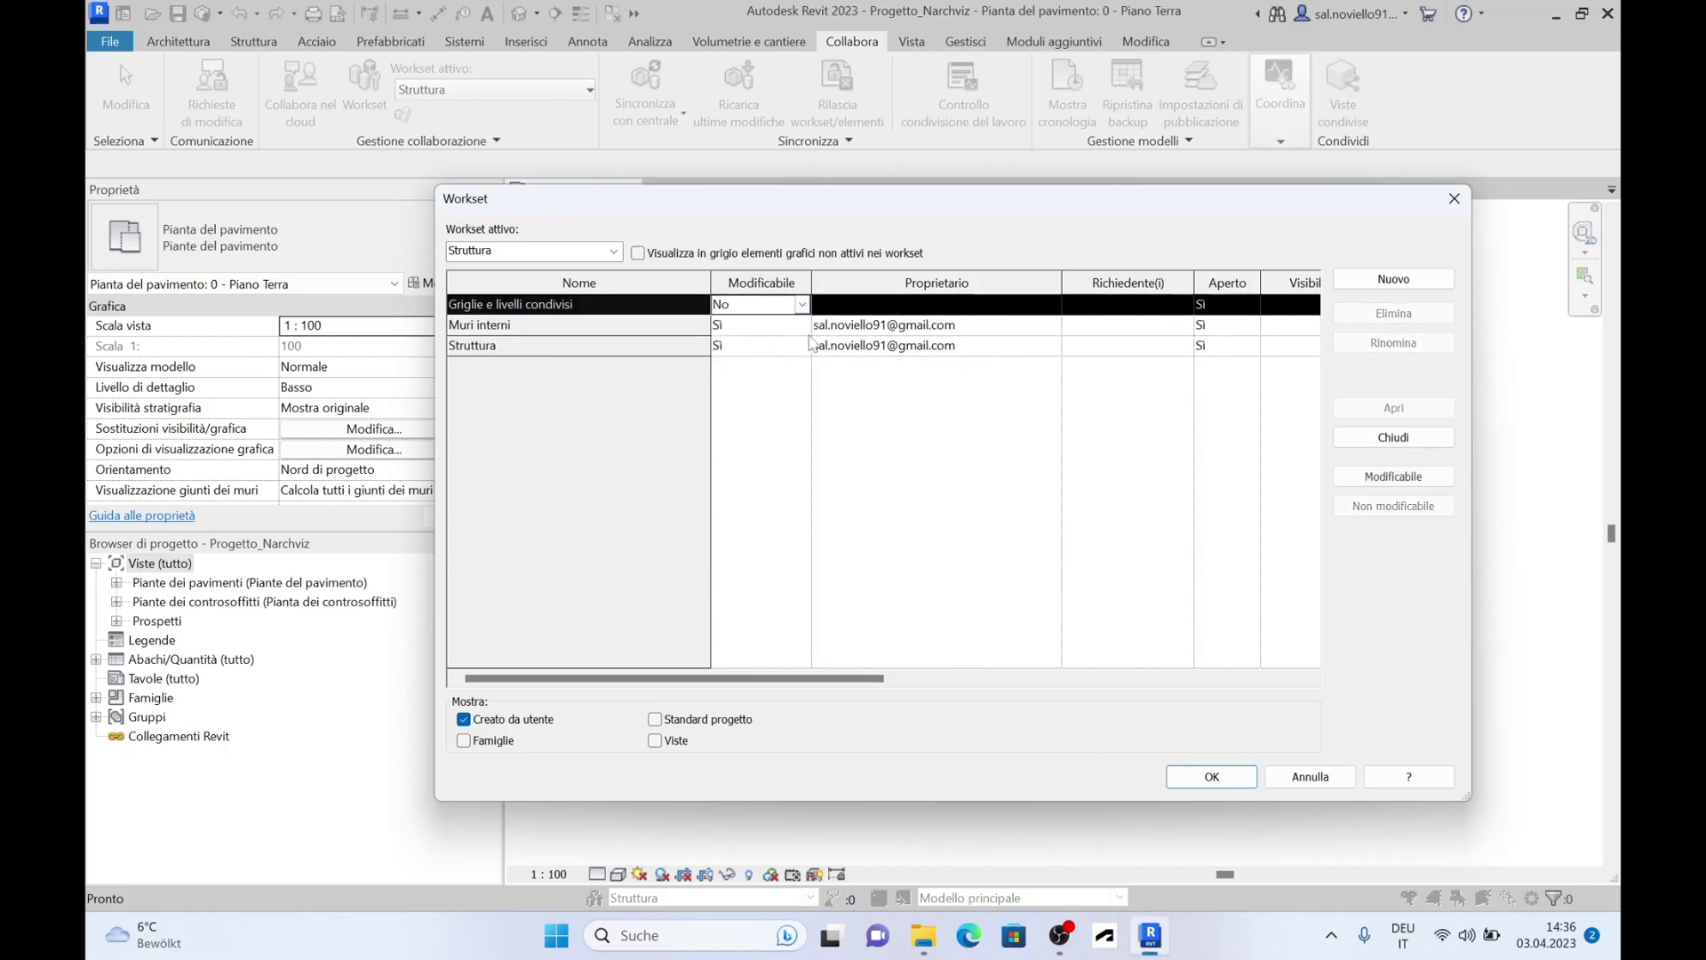
left_click(802, 325)
left_click(791, 363)
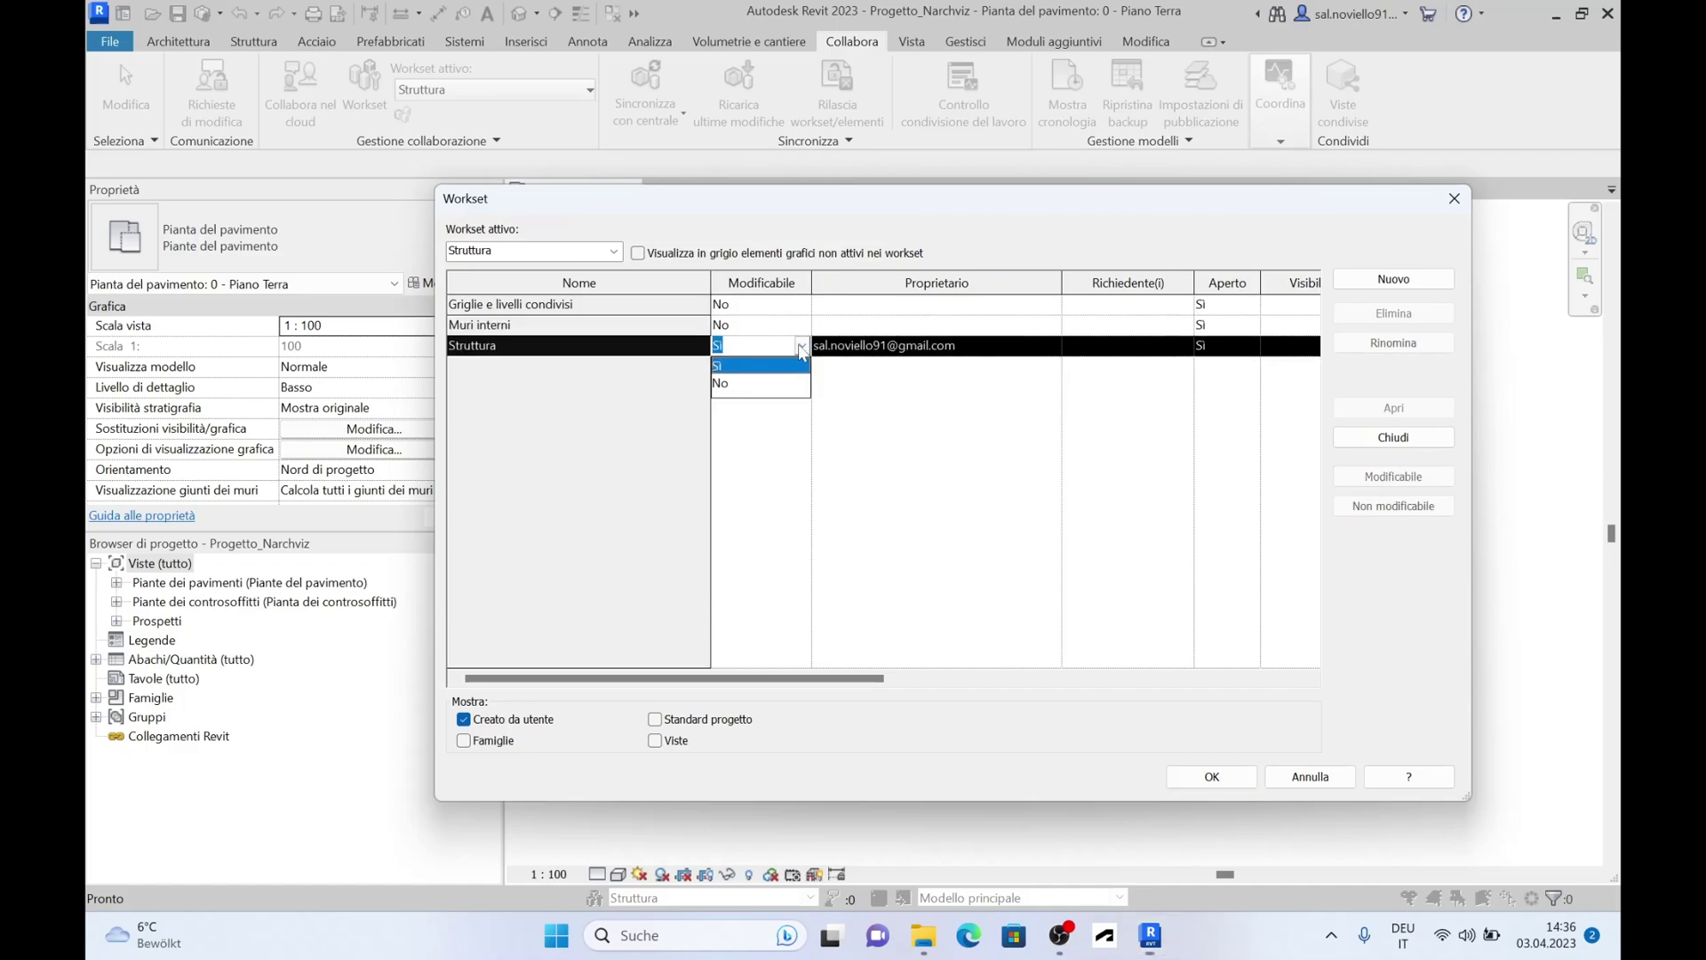
left_click(801, 346)
left_click(766, 384)
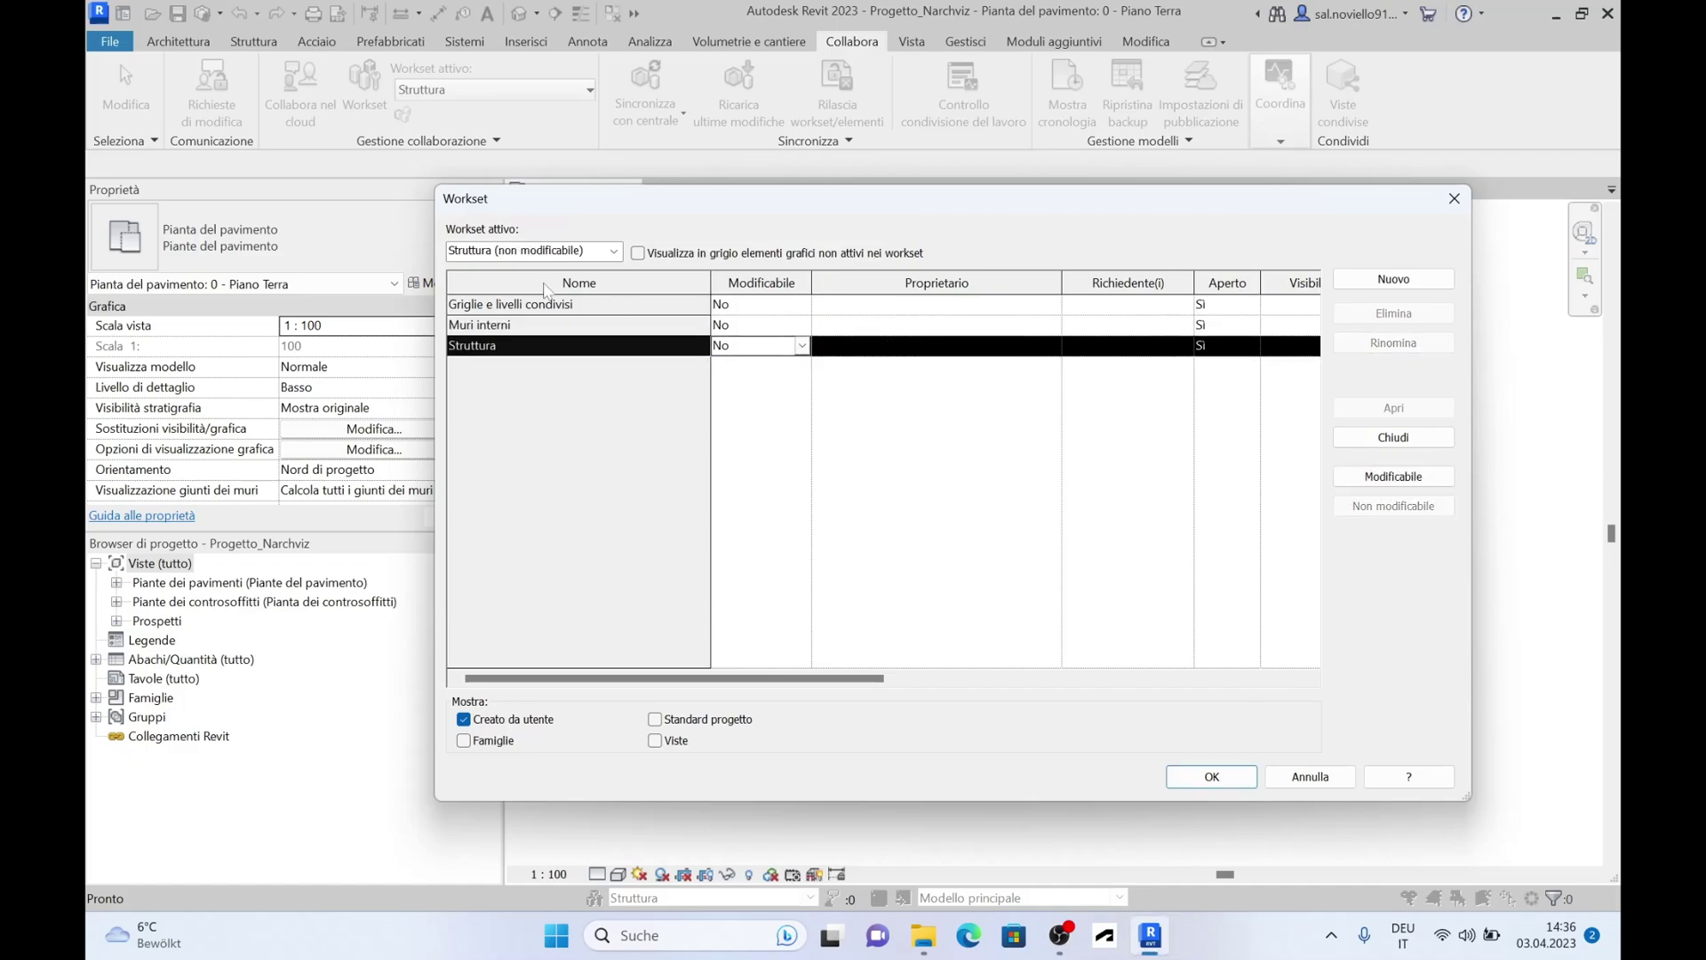
- Apply the workset changes and synchronize with the central model
left_click(1193, 773)
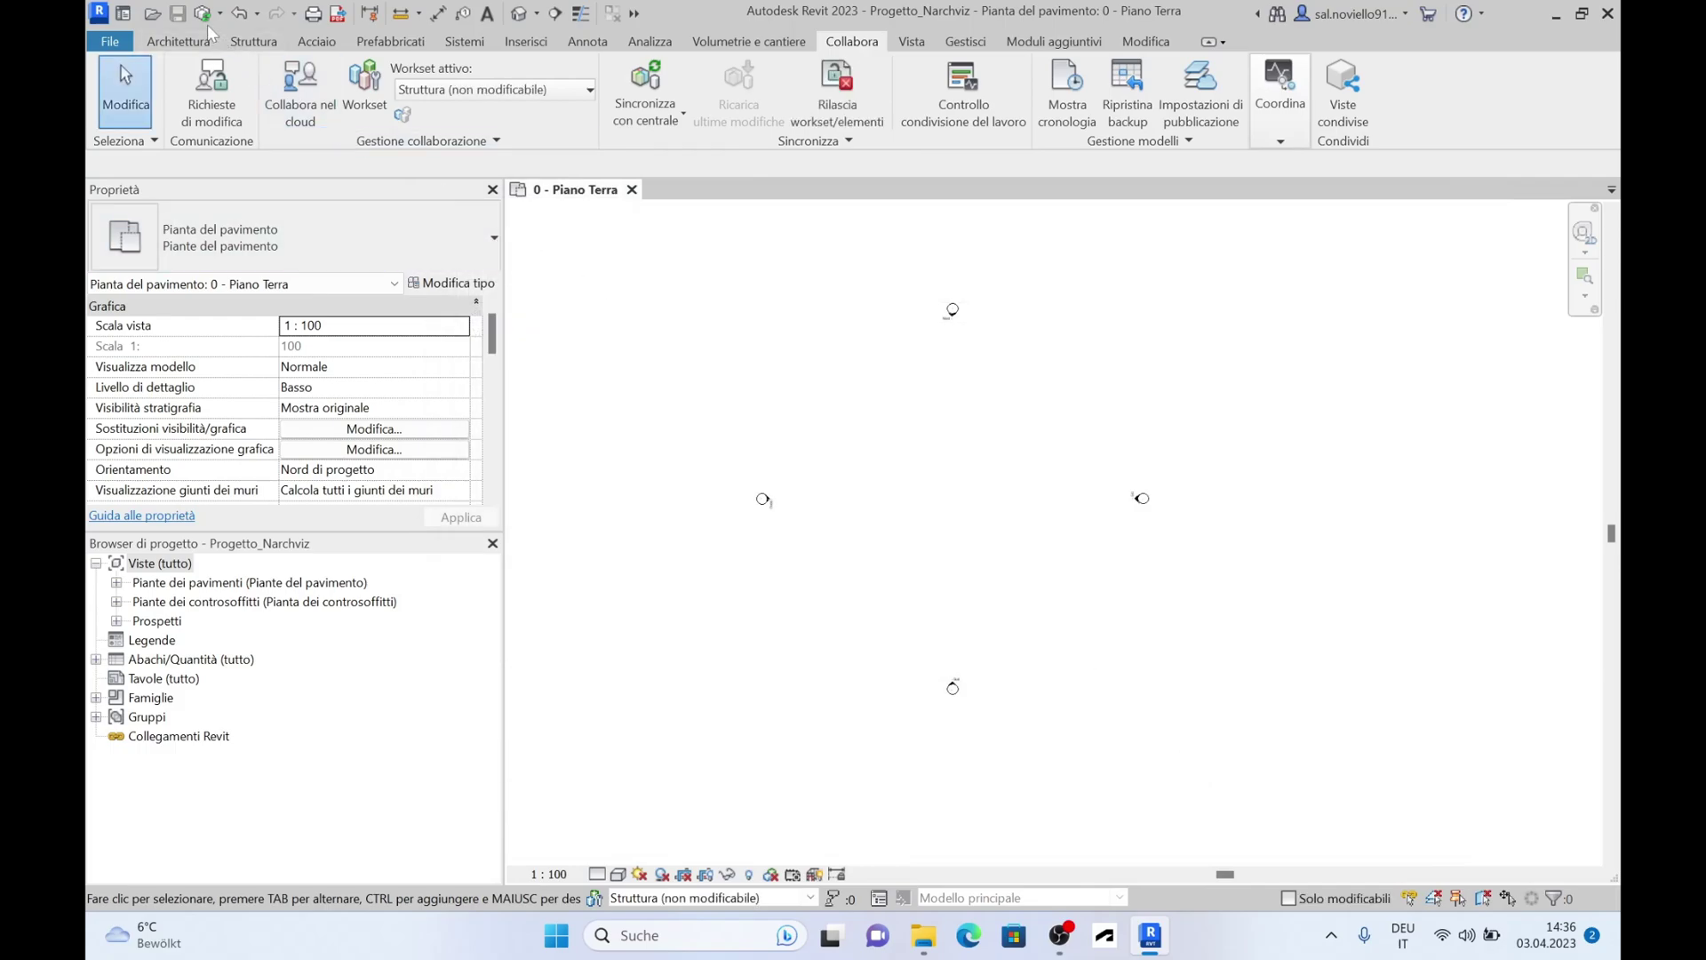
left_click(203, 14)
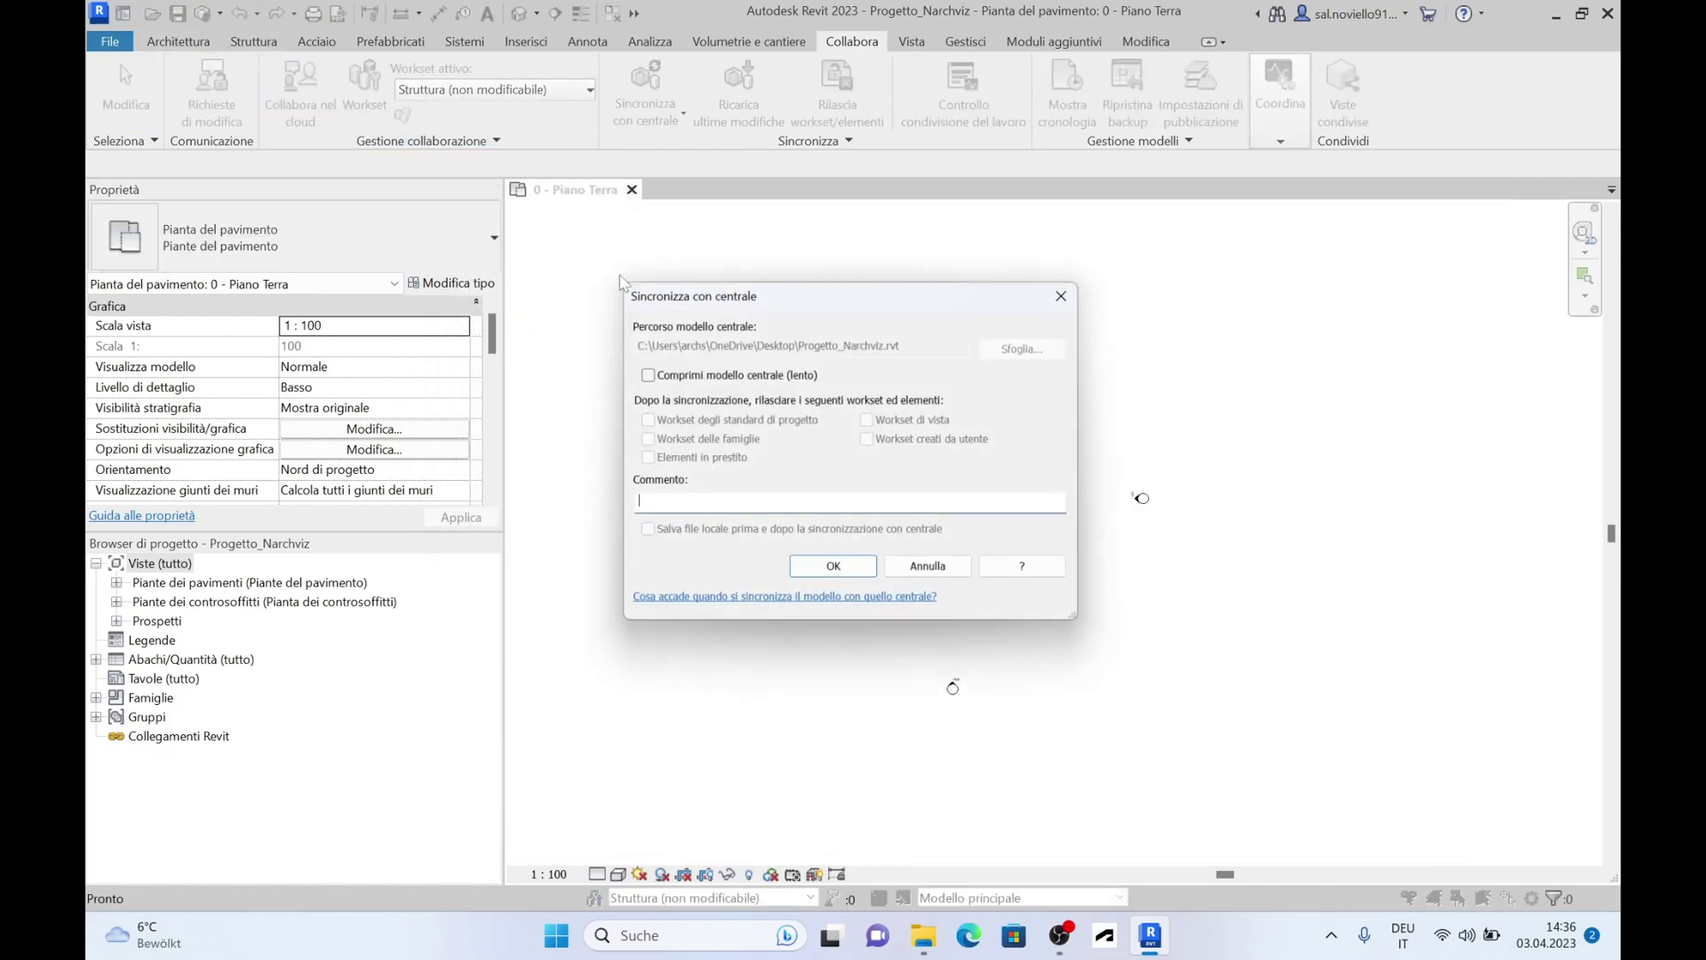
left_click(835, 573)
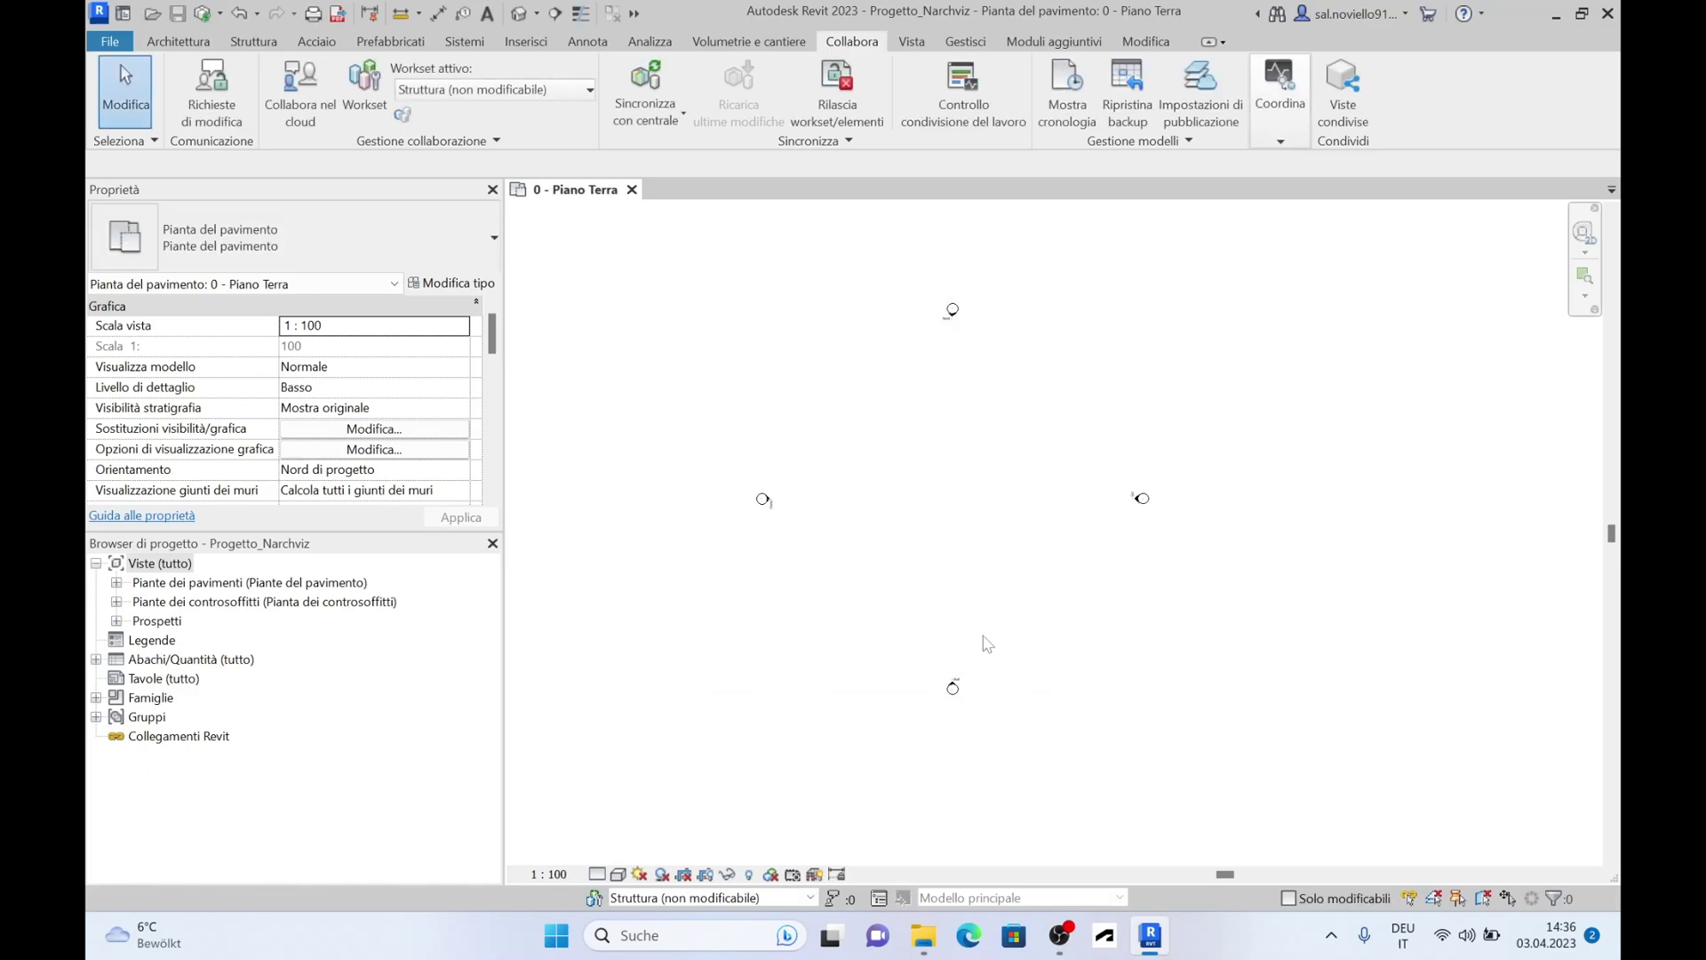
- Close the project and reopen Progetto_Narchviz.rvt from the Desktop as a new local copy
left_click(125, 49)
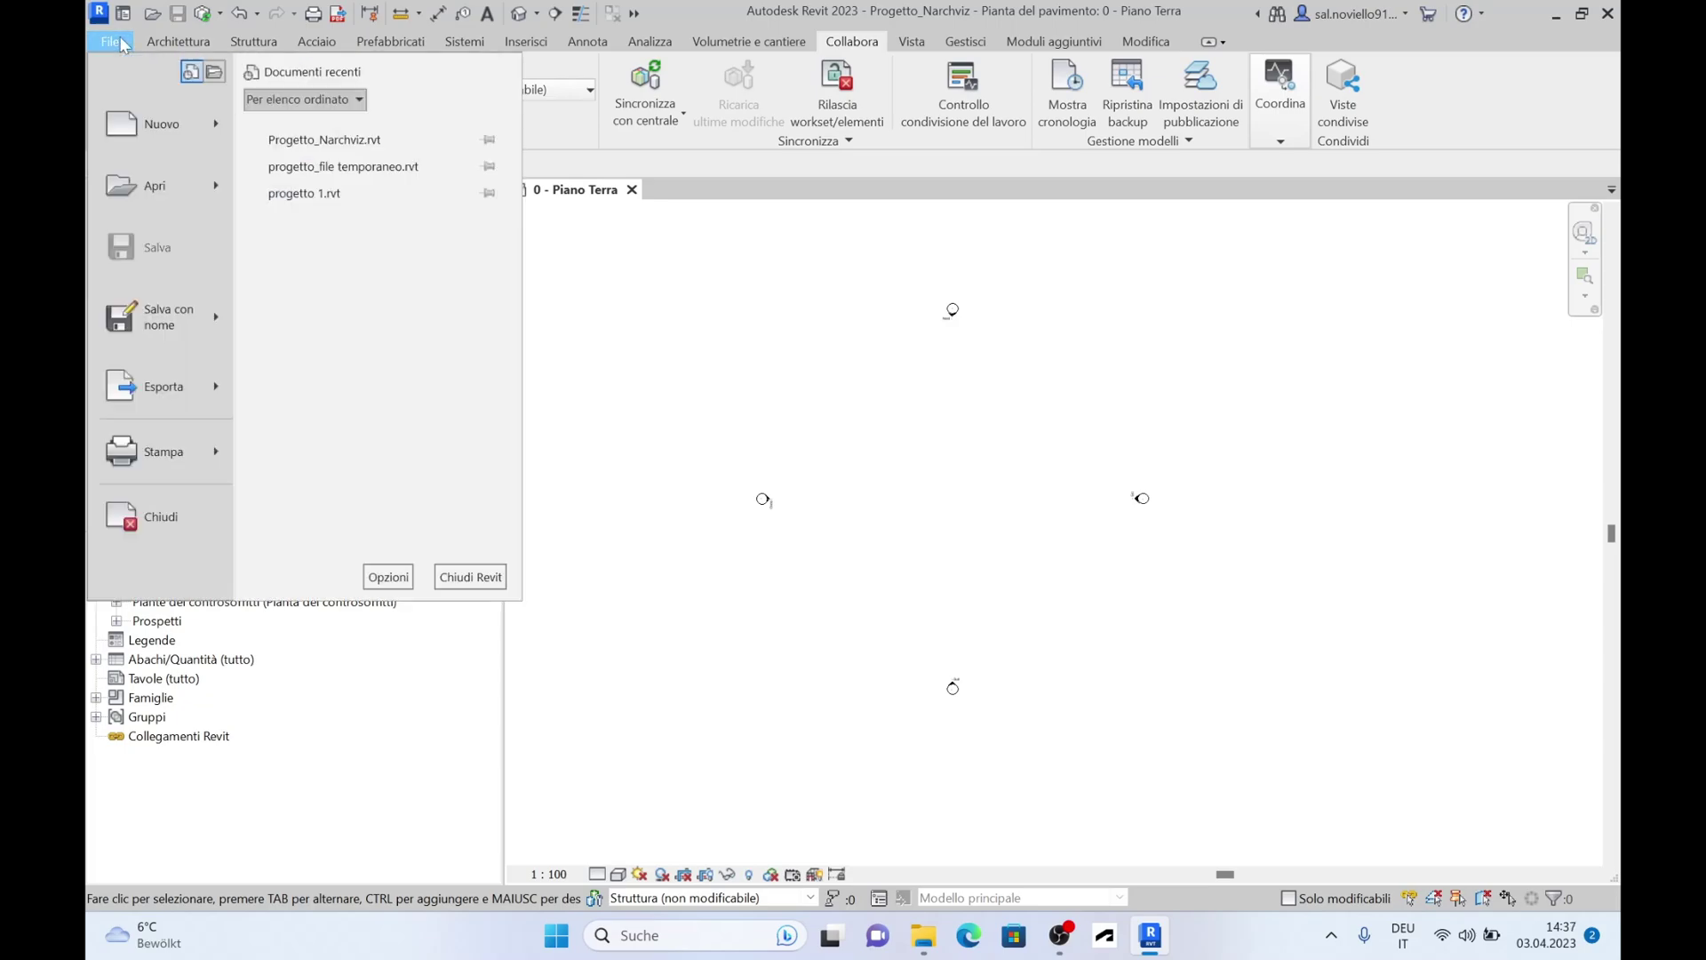
left_click(165, 520)
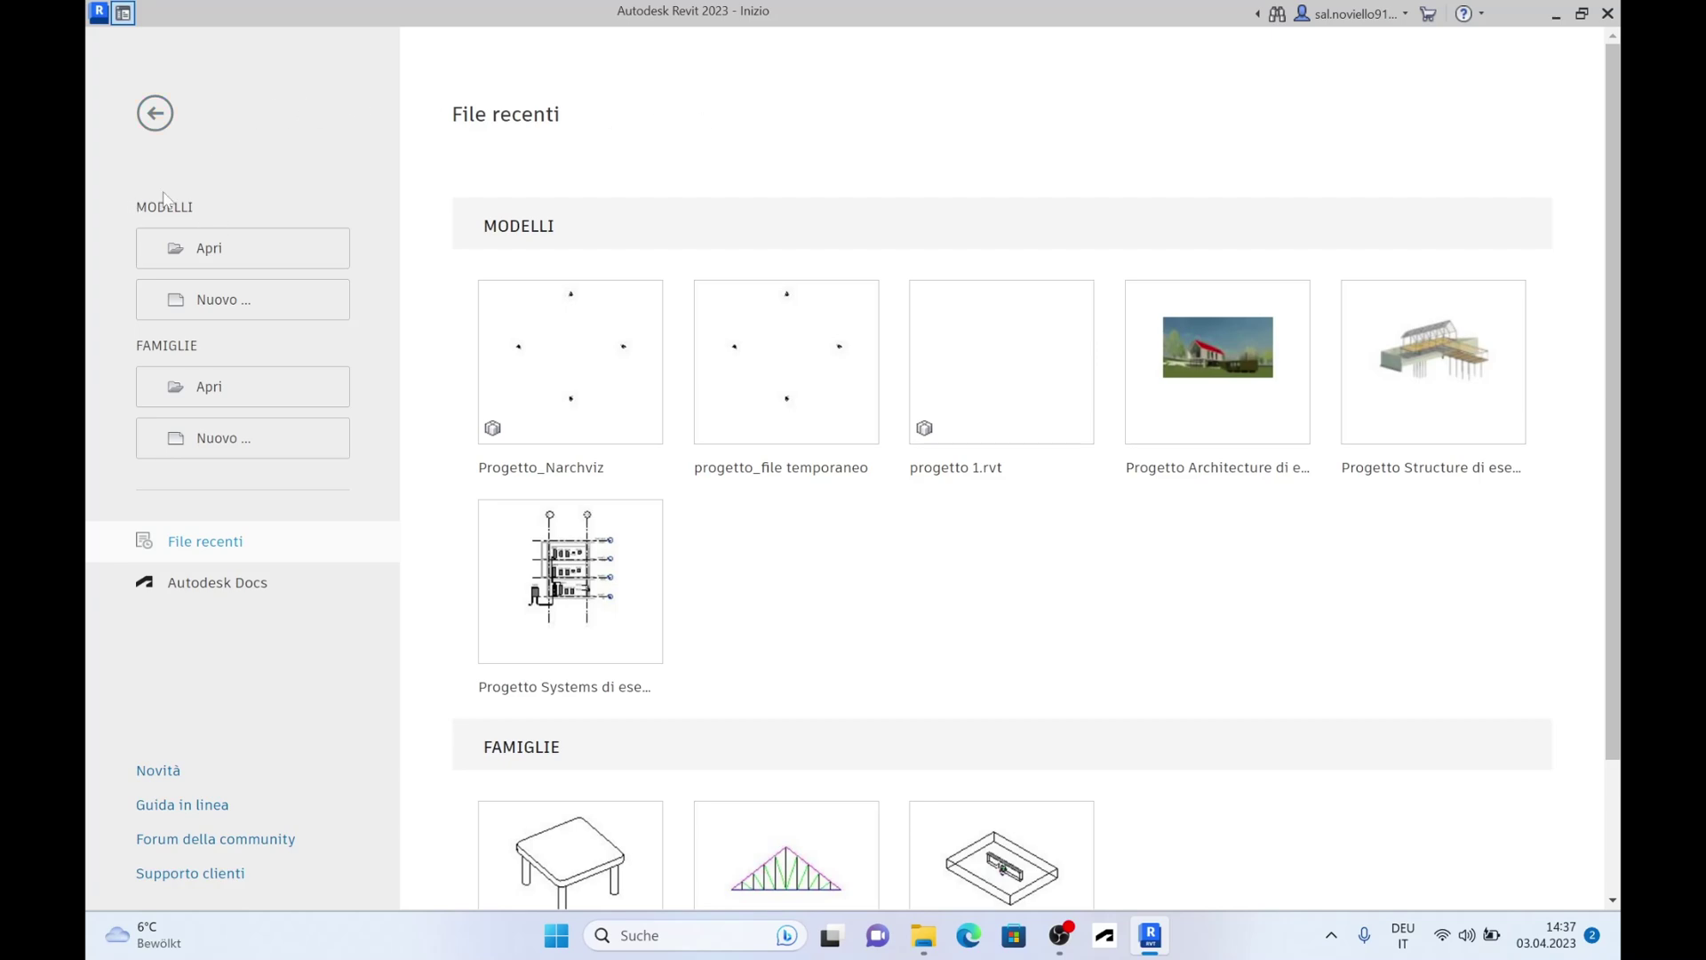
left_click(219, 259)
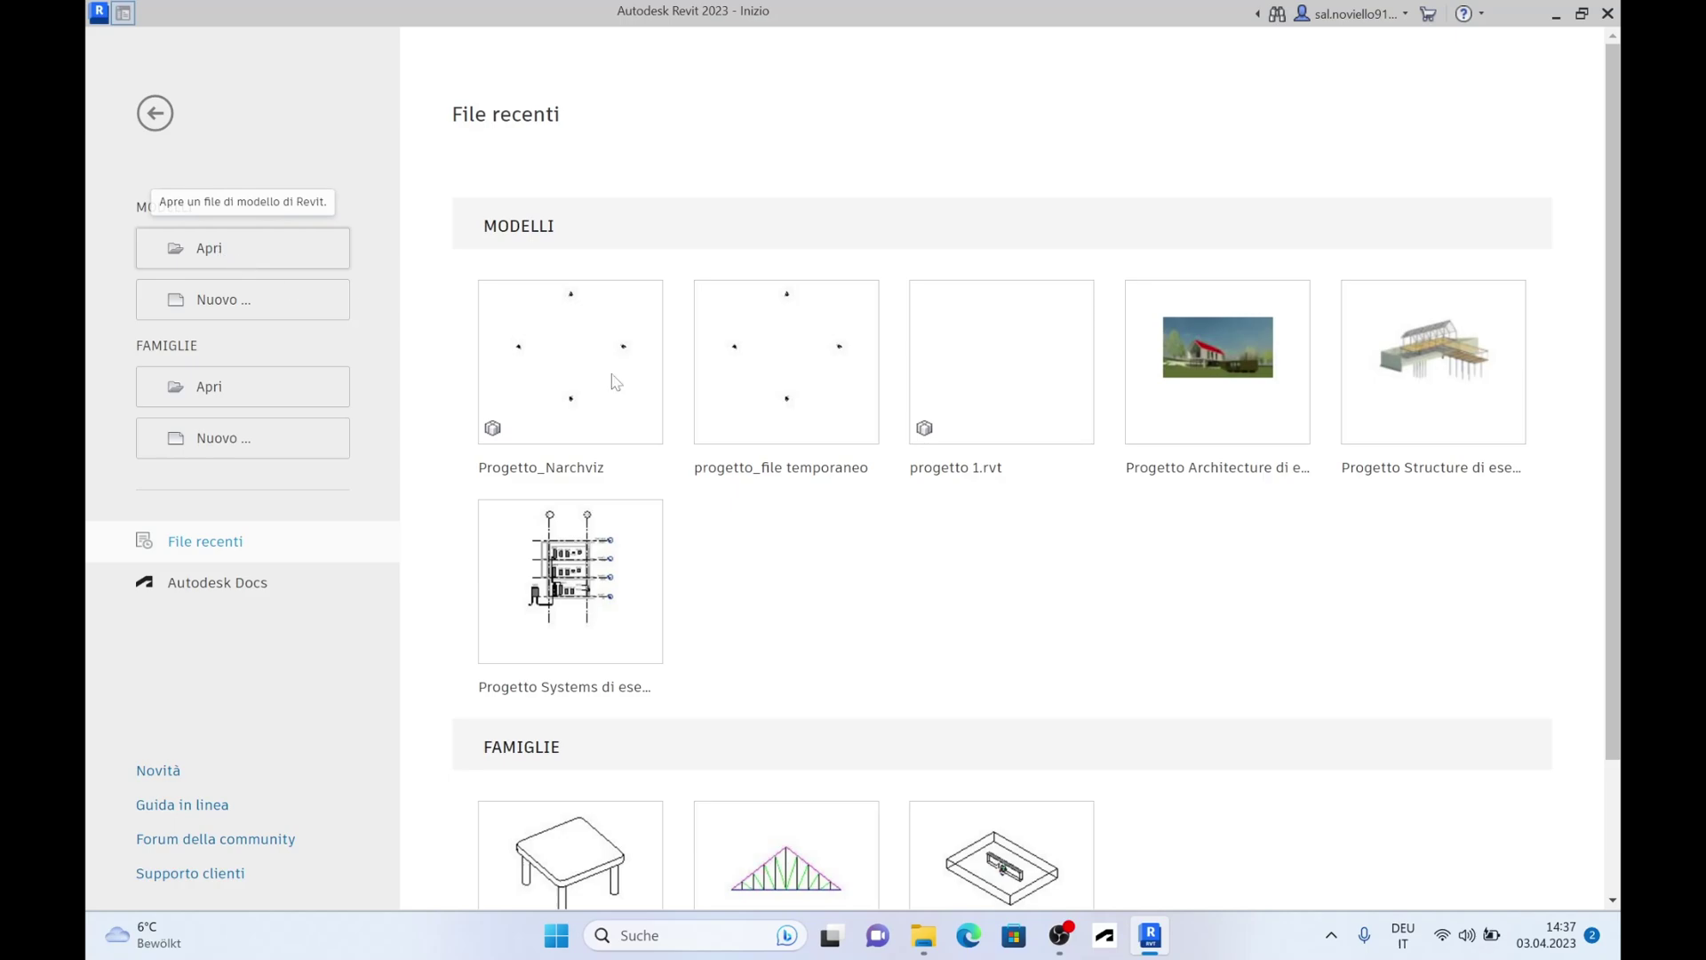
mouse_move(1073, 400)
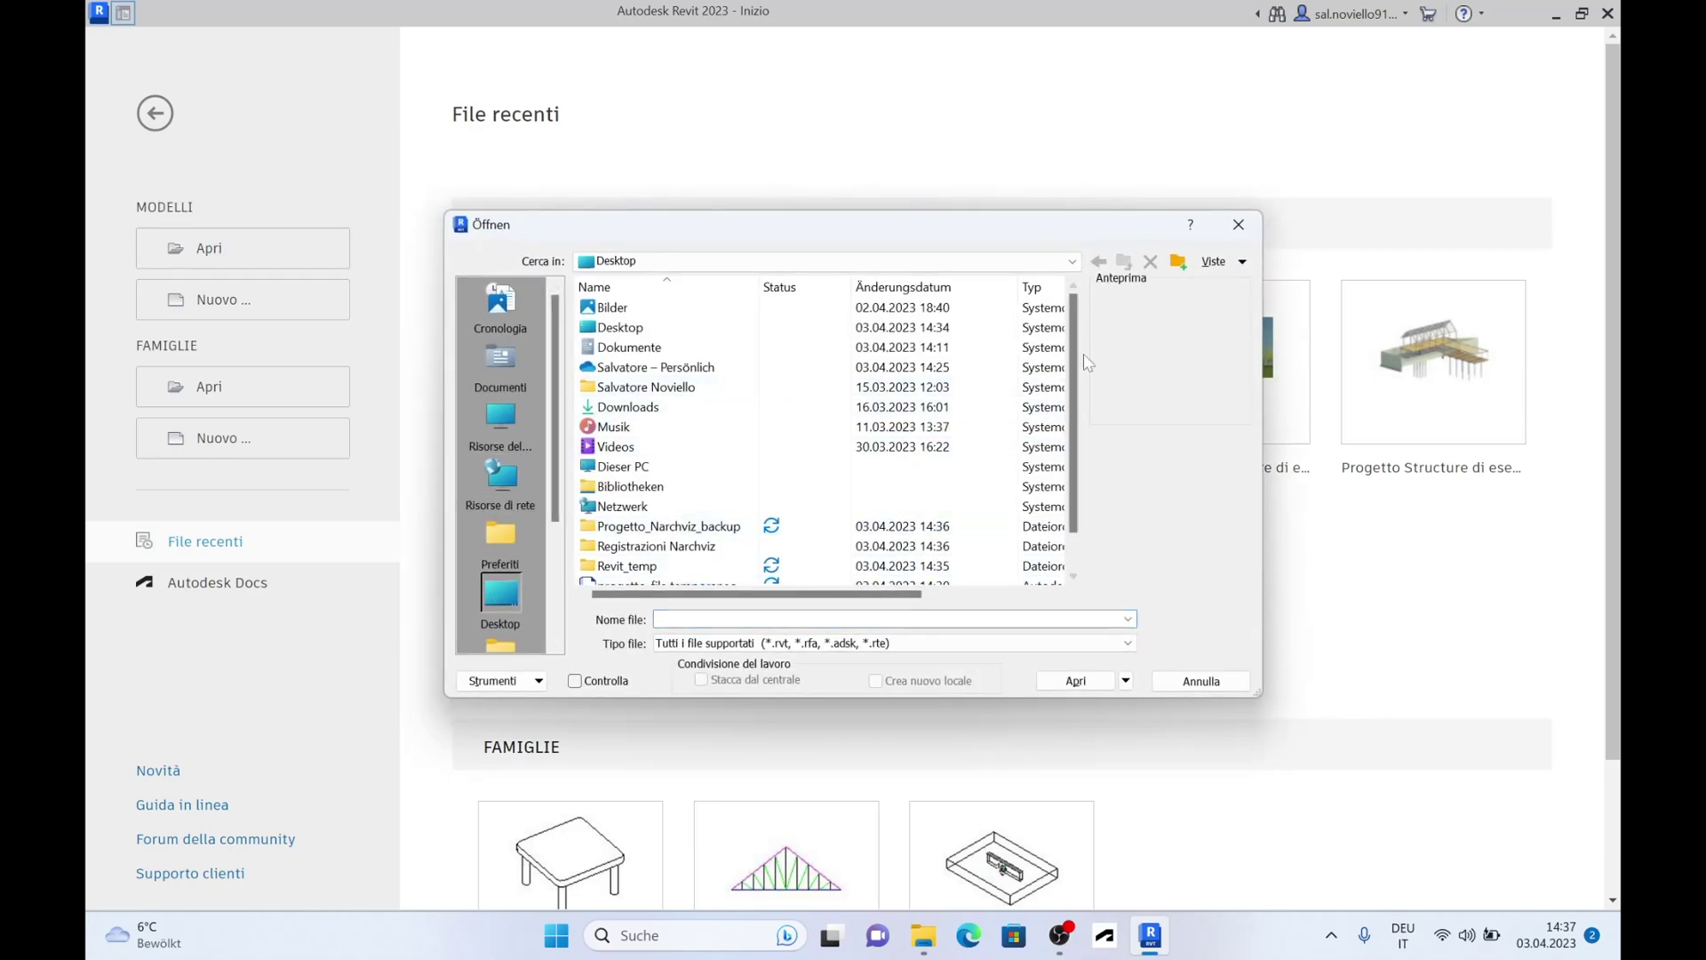
scroll(1081, 355, "down", 1)
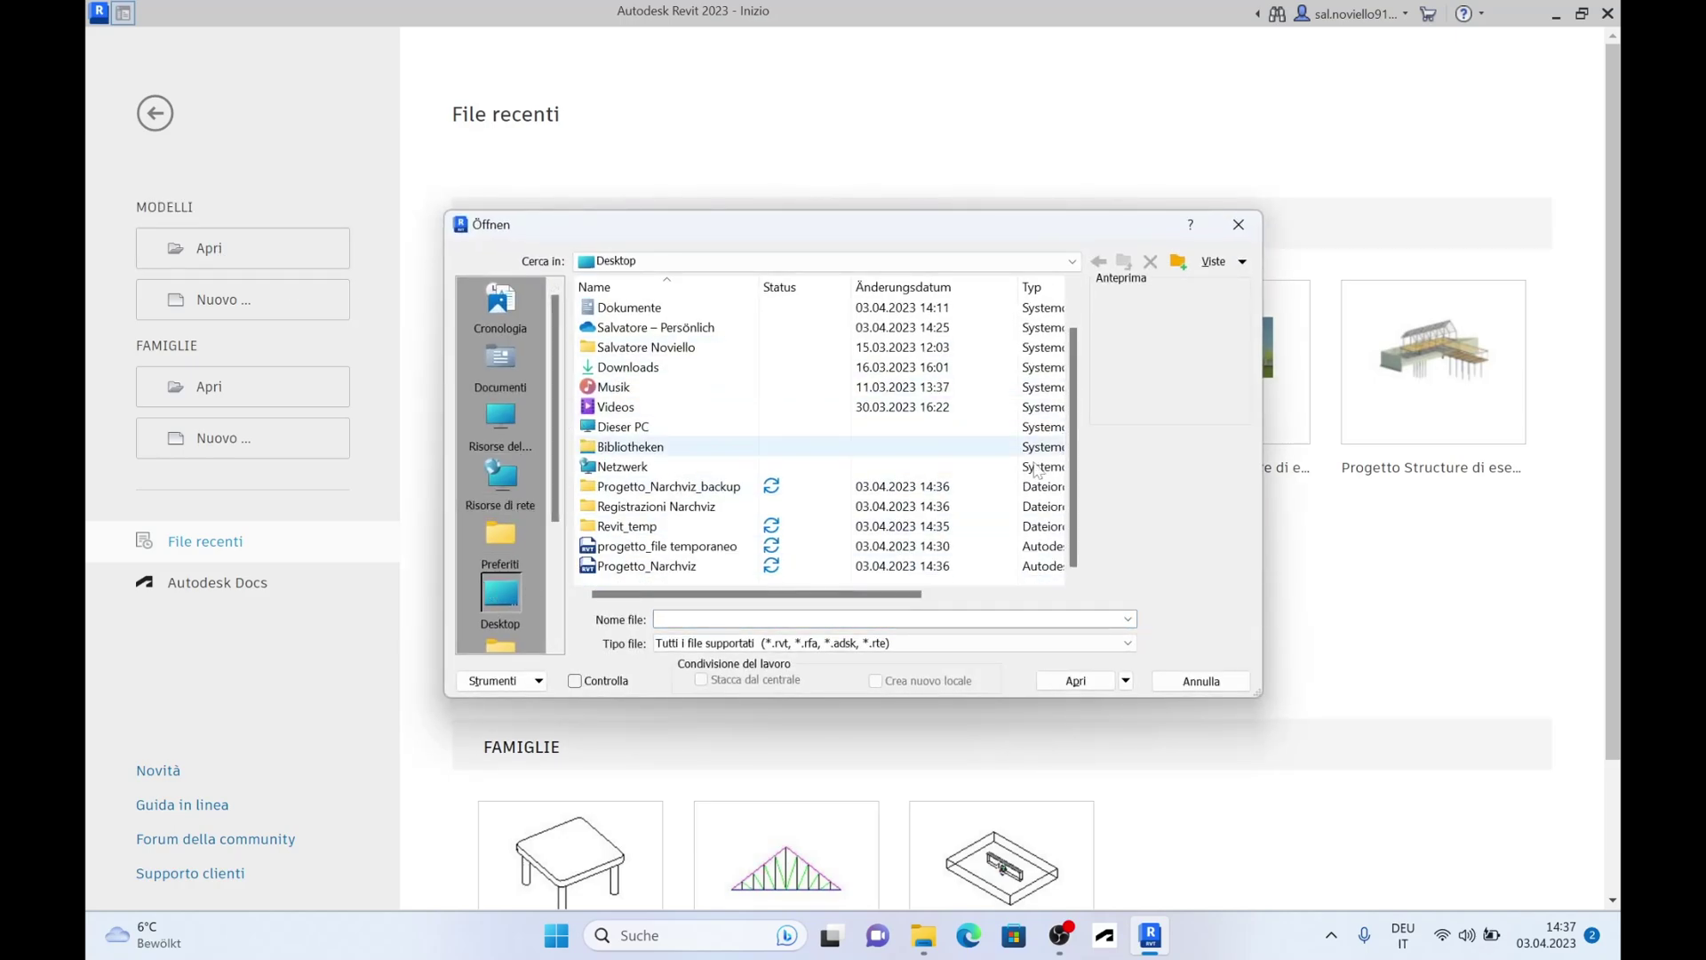
left_click(621, 569)
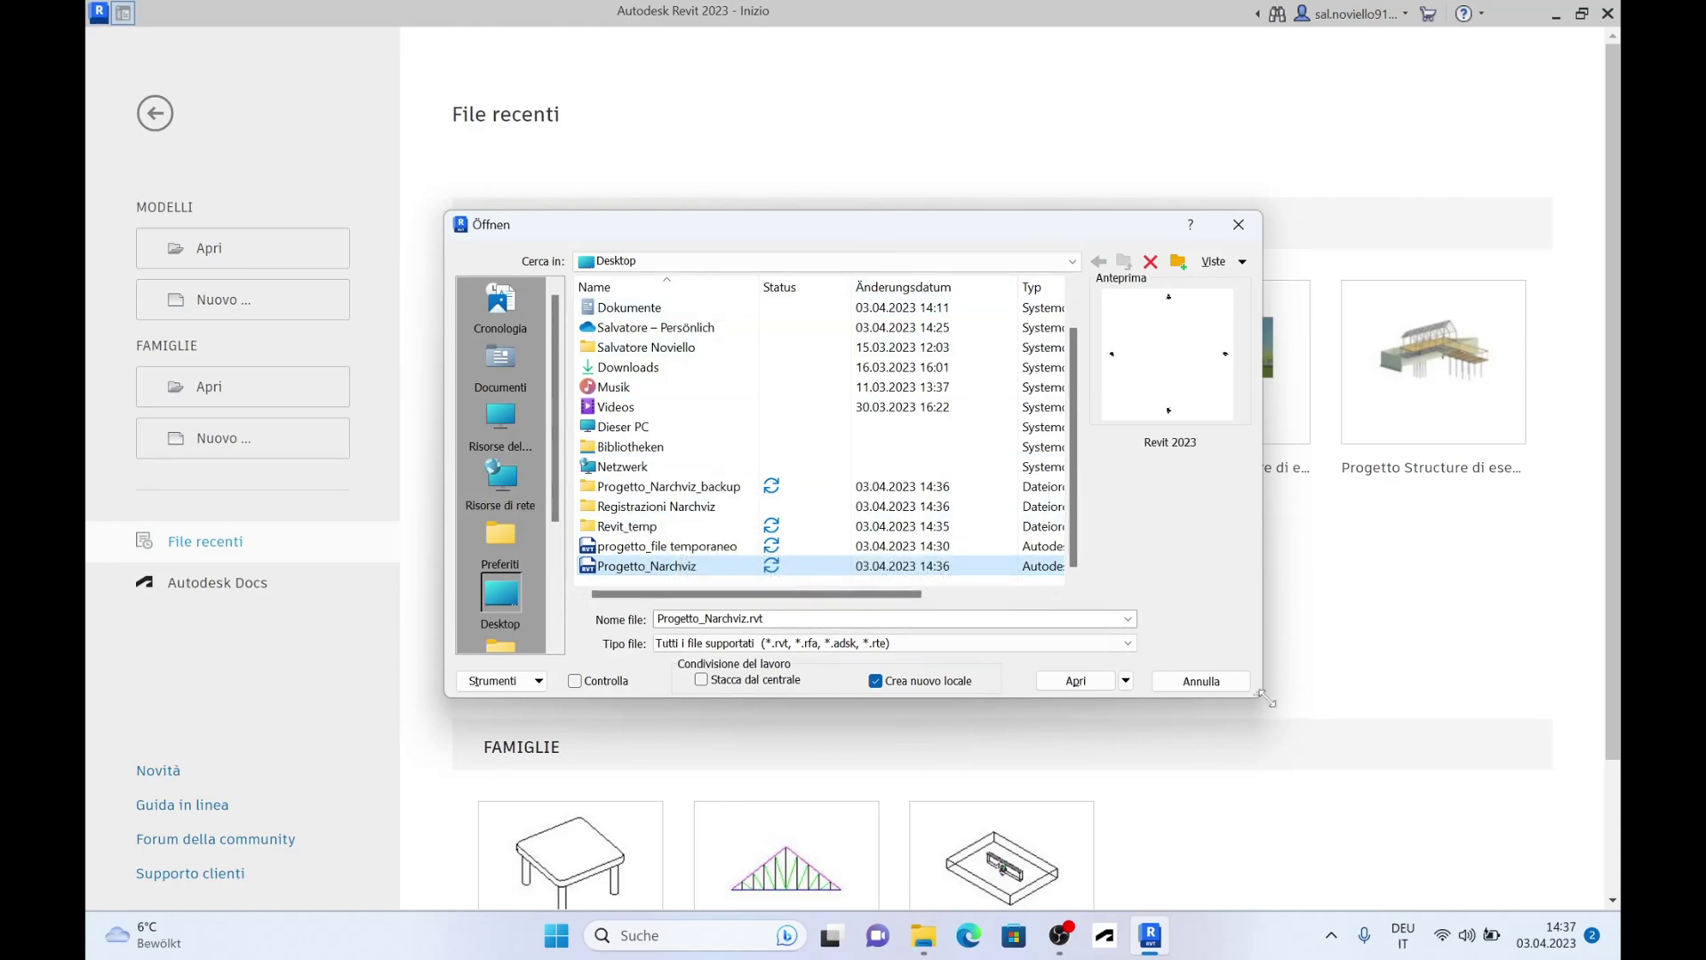
left_click_drag(1270, 703, 1373, 784)
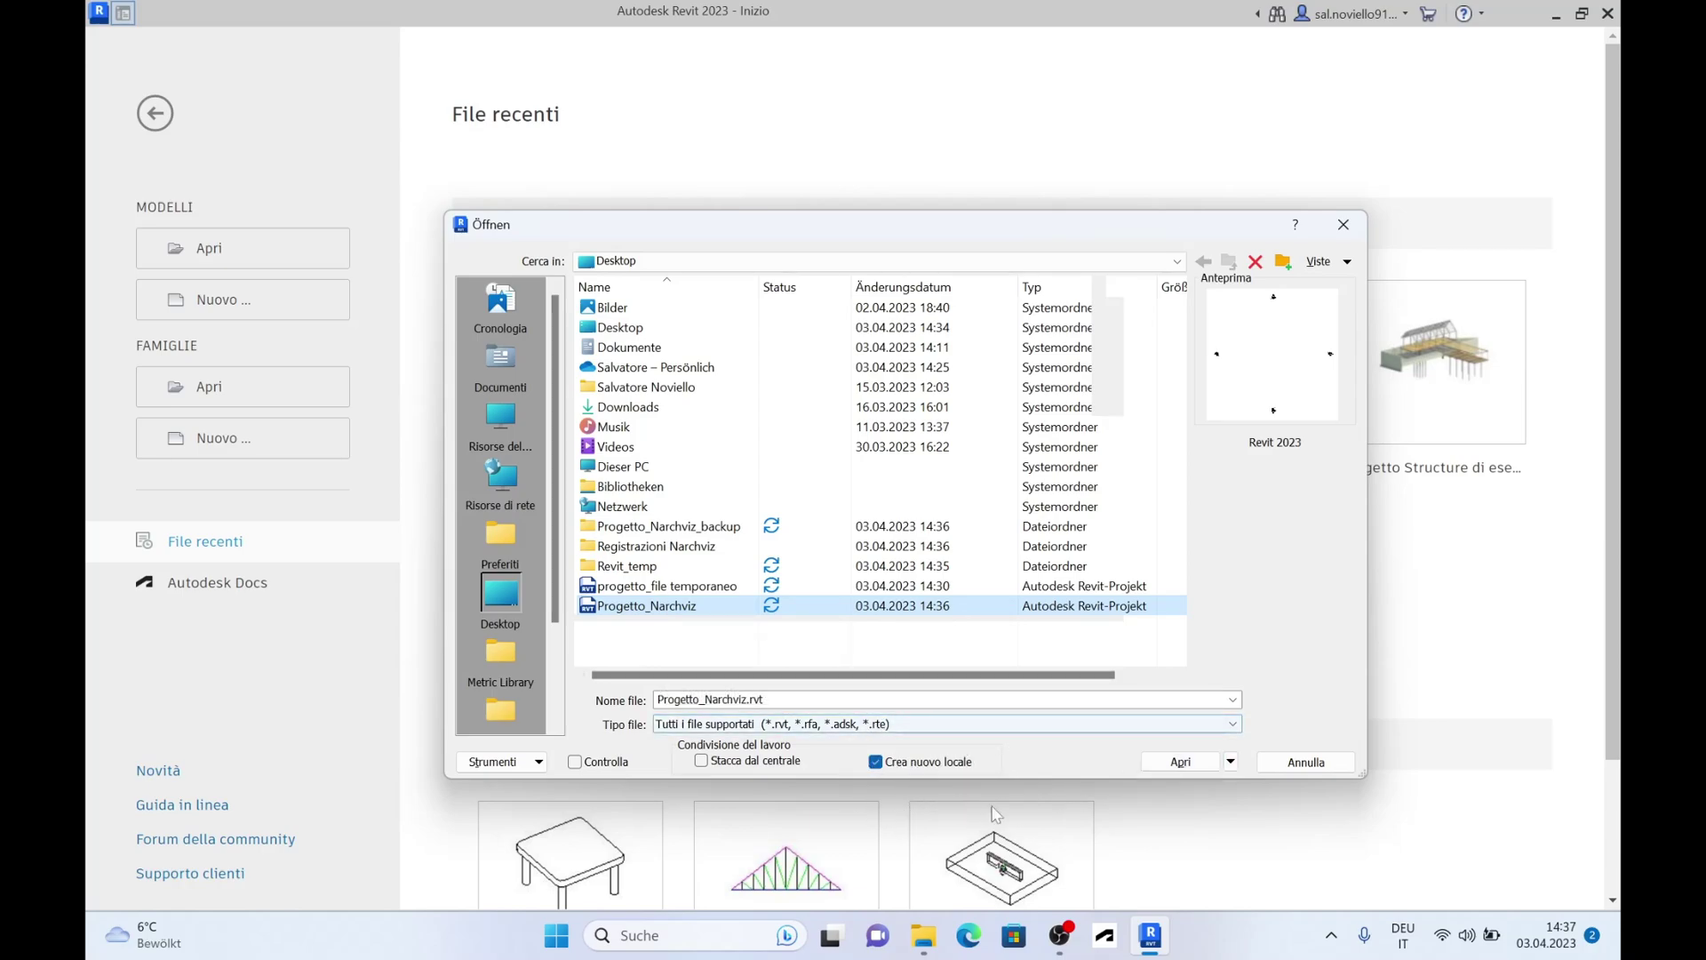
left_click(1181, 762)
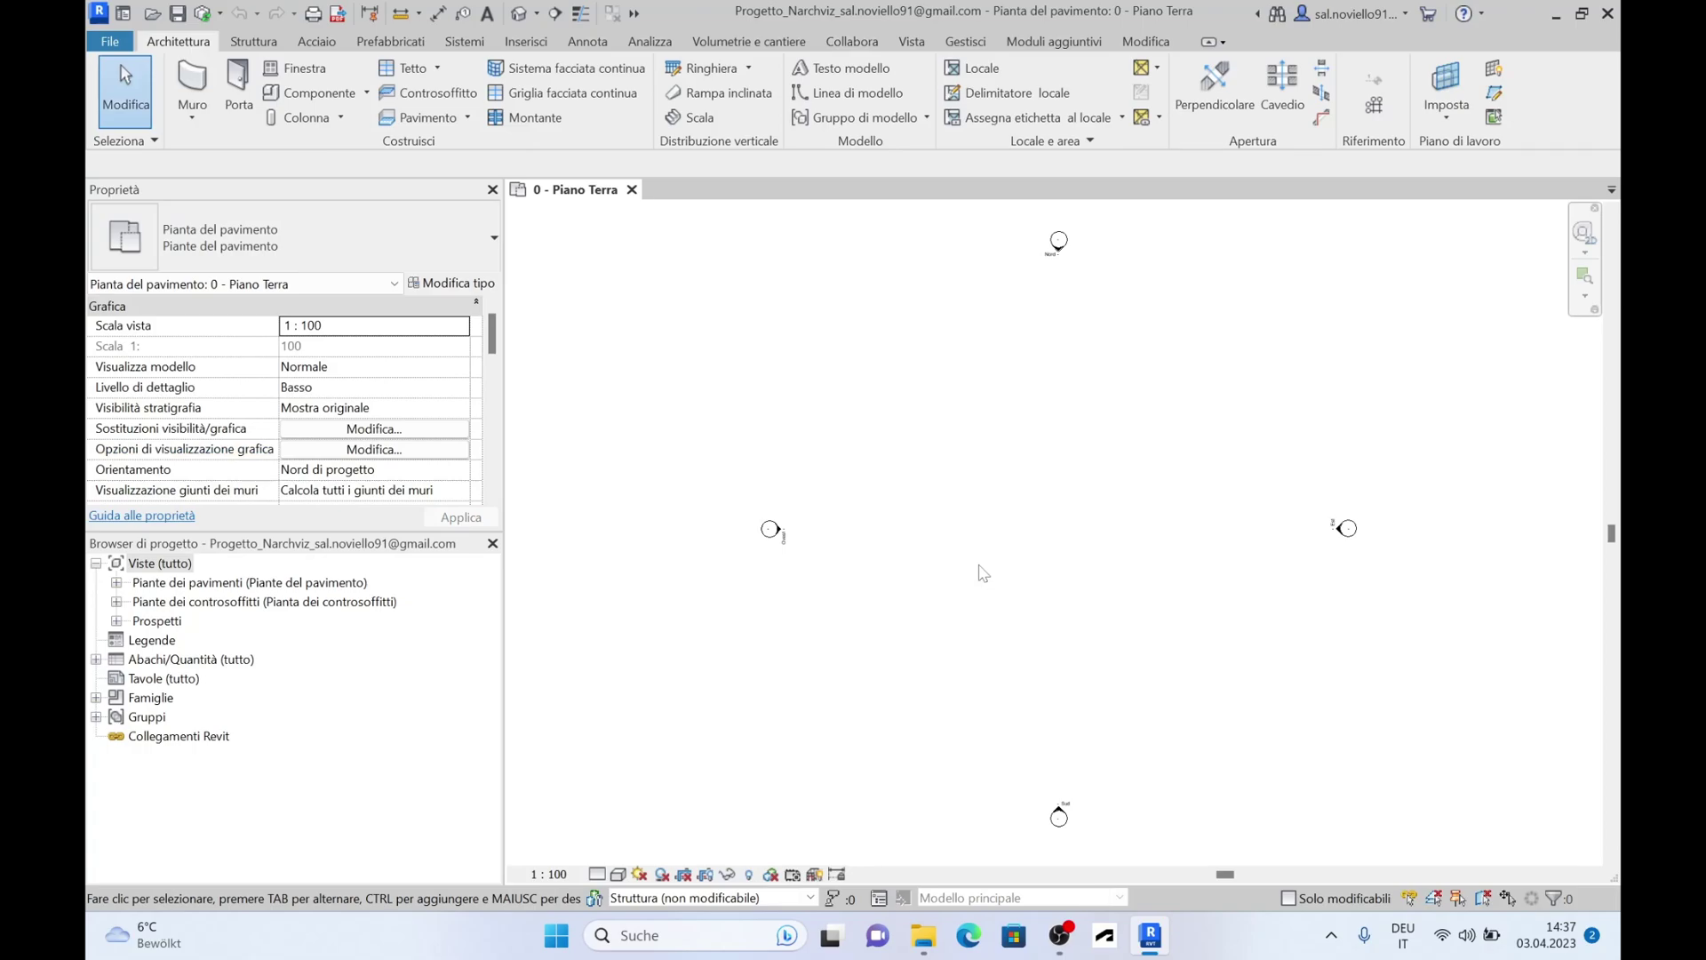
- Draw a two-segment wall with the Muro tool on the 0 - Piano Terra plan
scroll(983, 573, "down", 1)
scroll(977, 560, "down", 1)
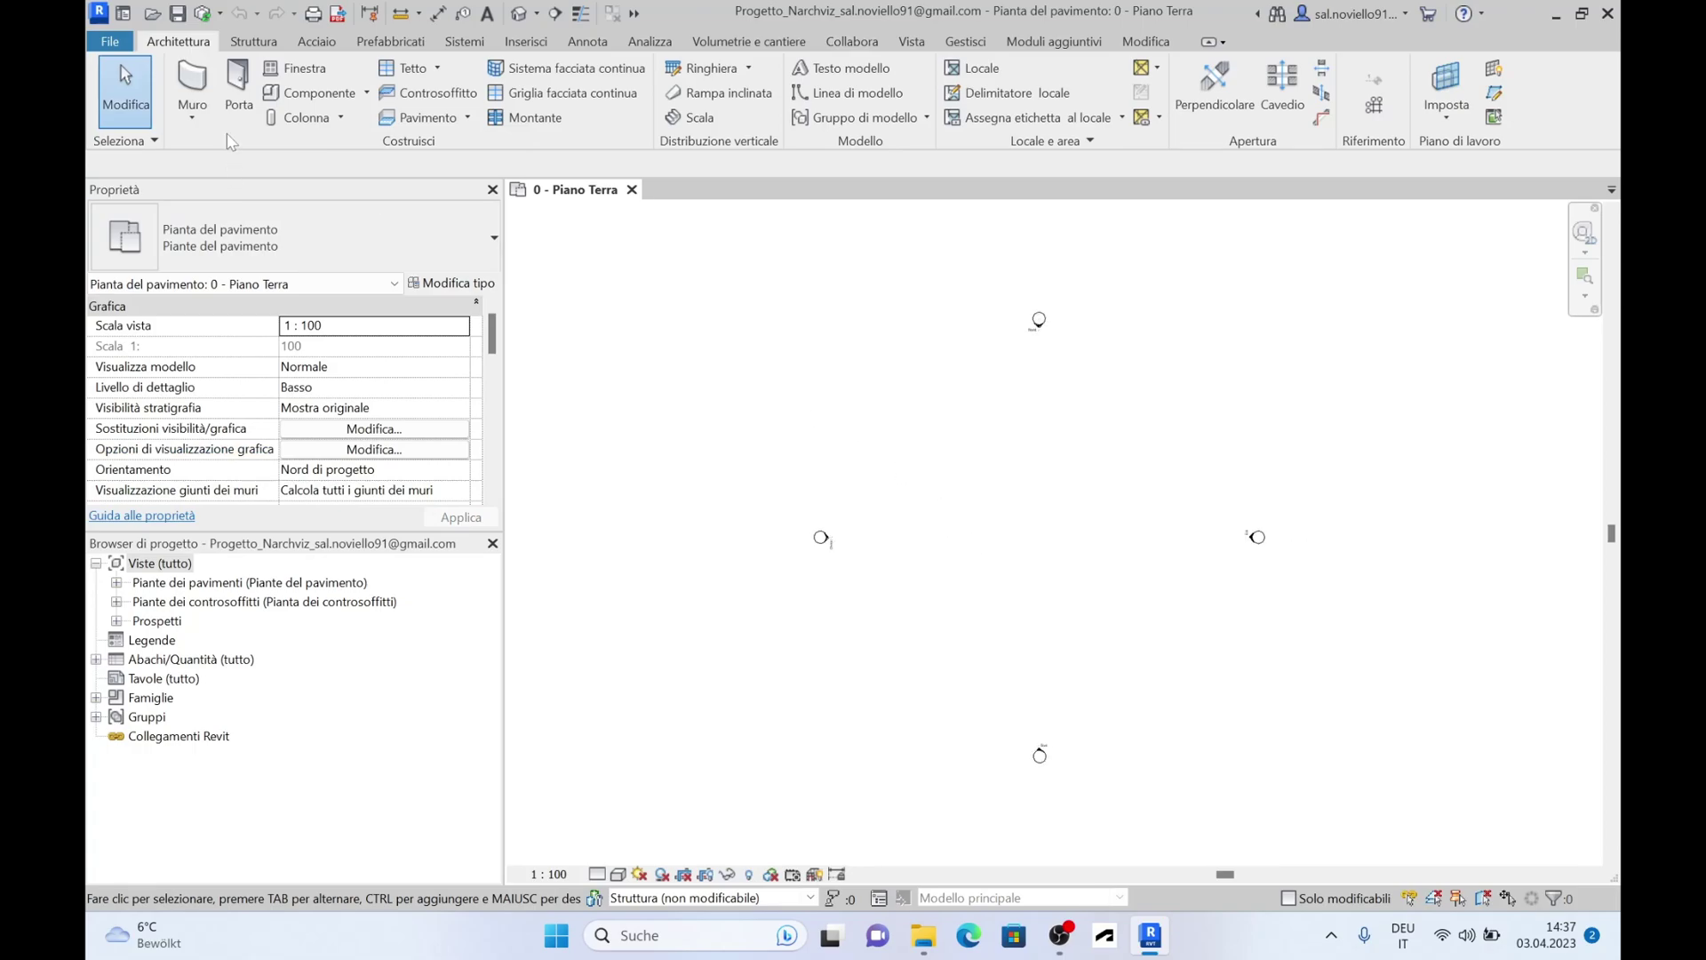
left_click(192, 89)
left_click(904, 444)
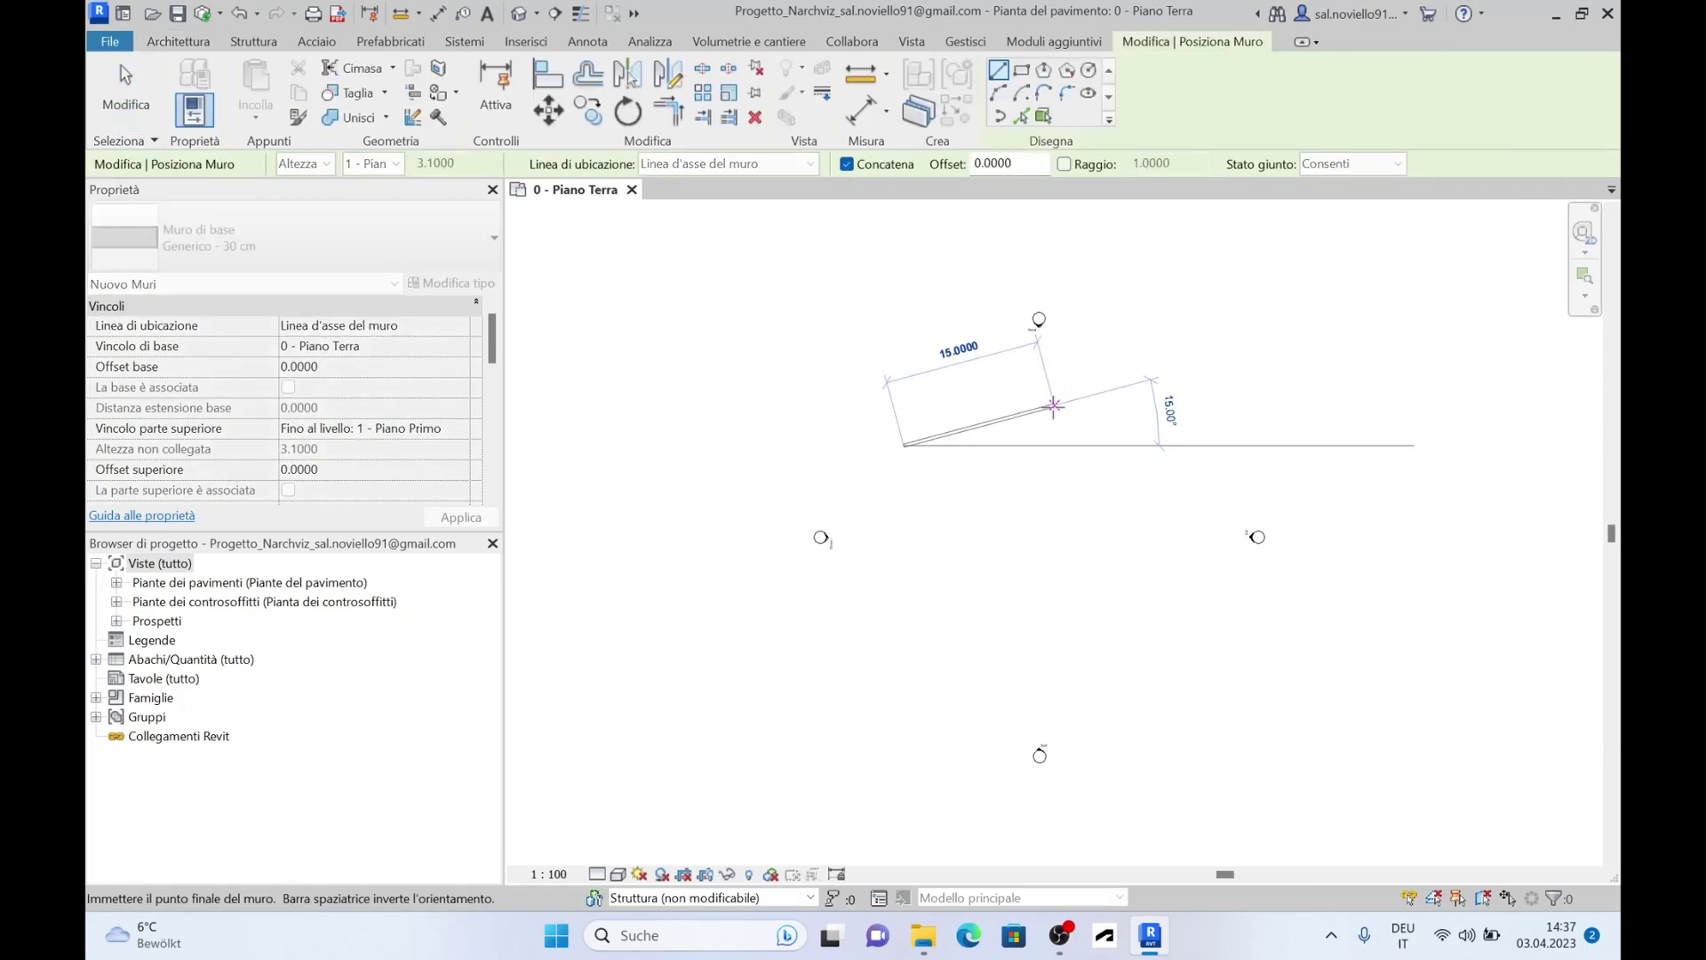
left_click(1055, 405)
left_click(1091, 457)
- Finish the wall and synchronize the local copy with the central model
key("Escape")
key("Escape")
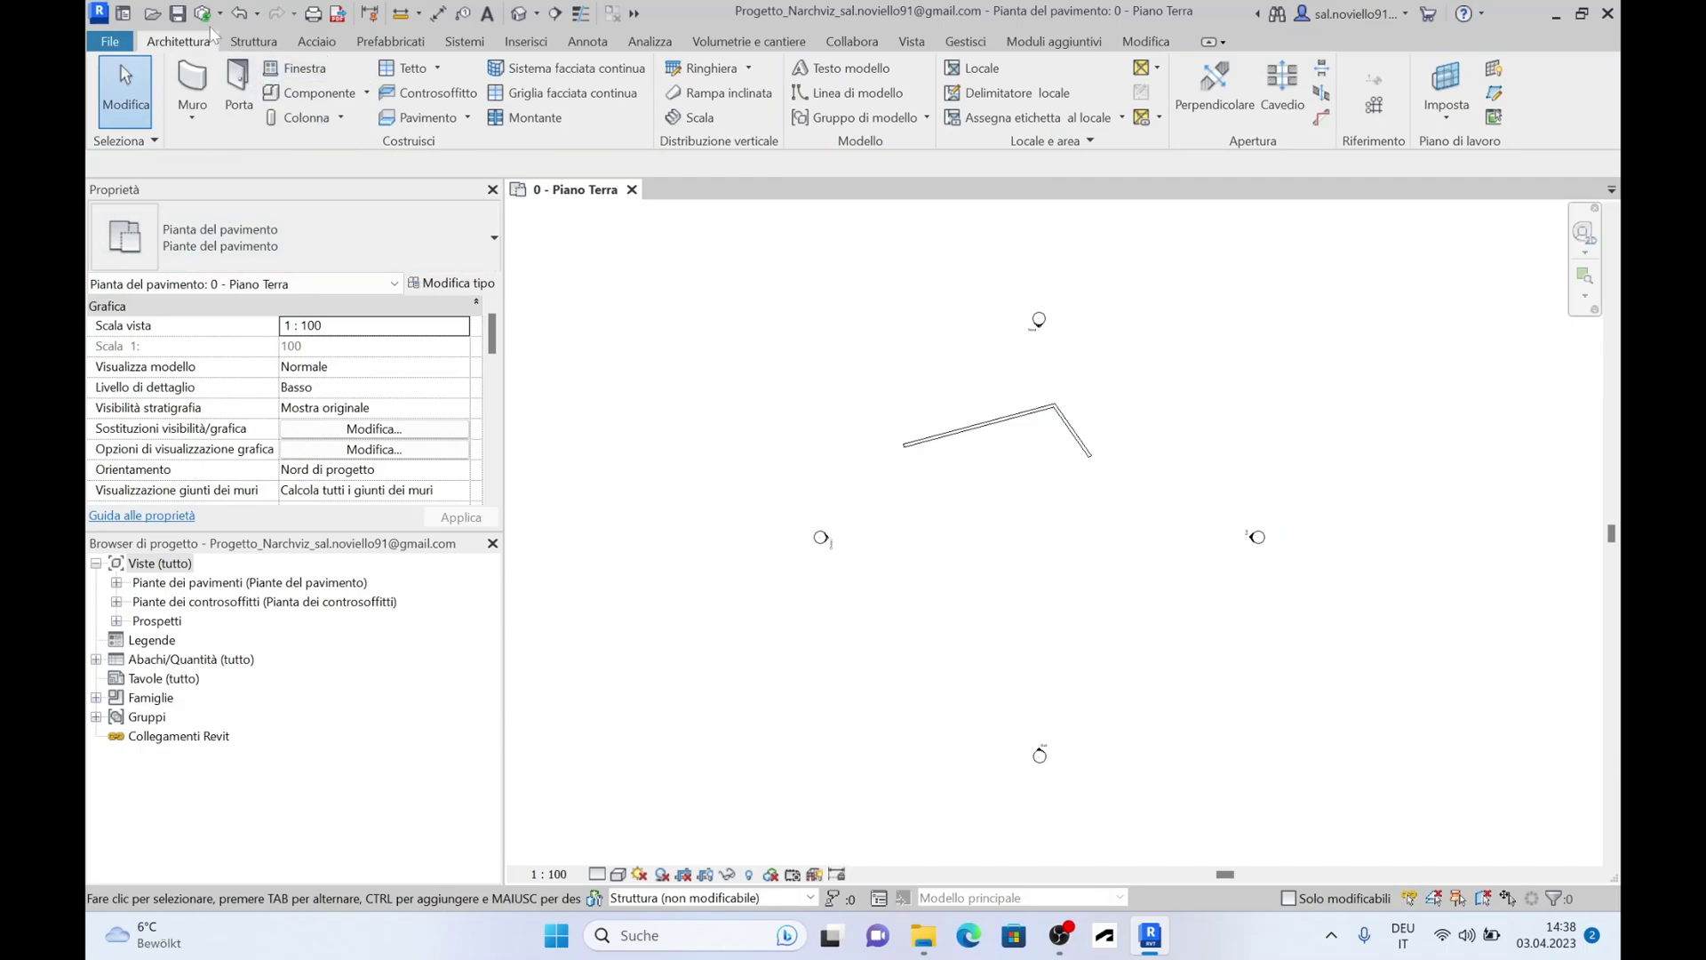
left_click(201, 14)
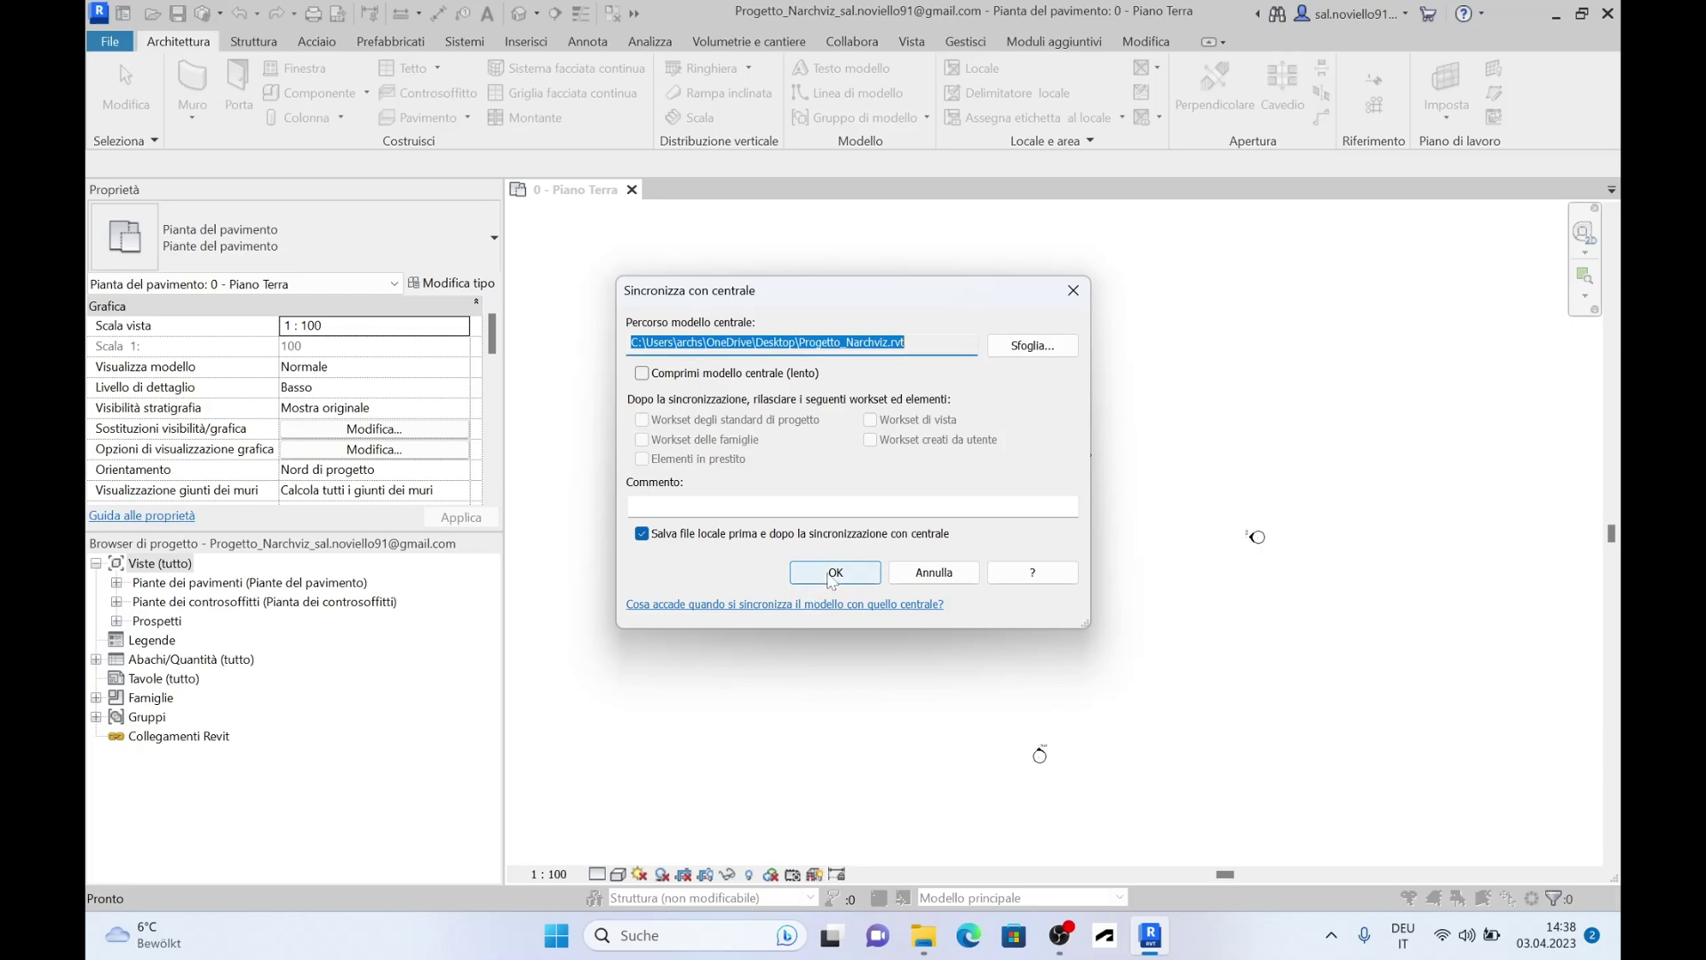
left_click(834, 573)
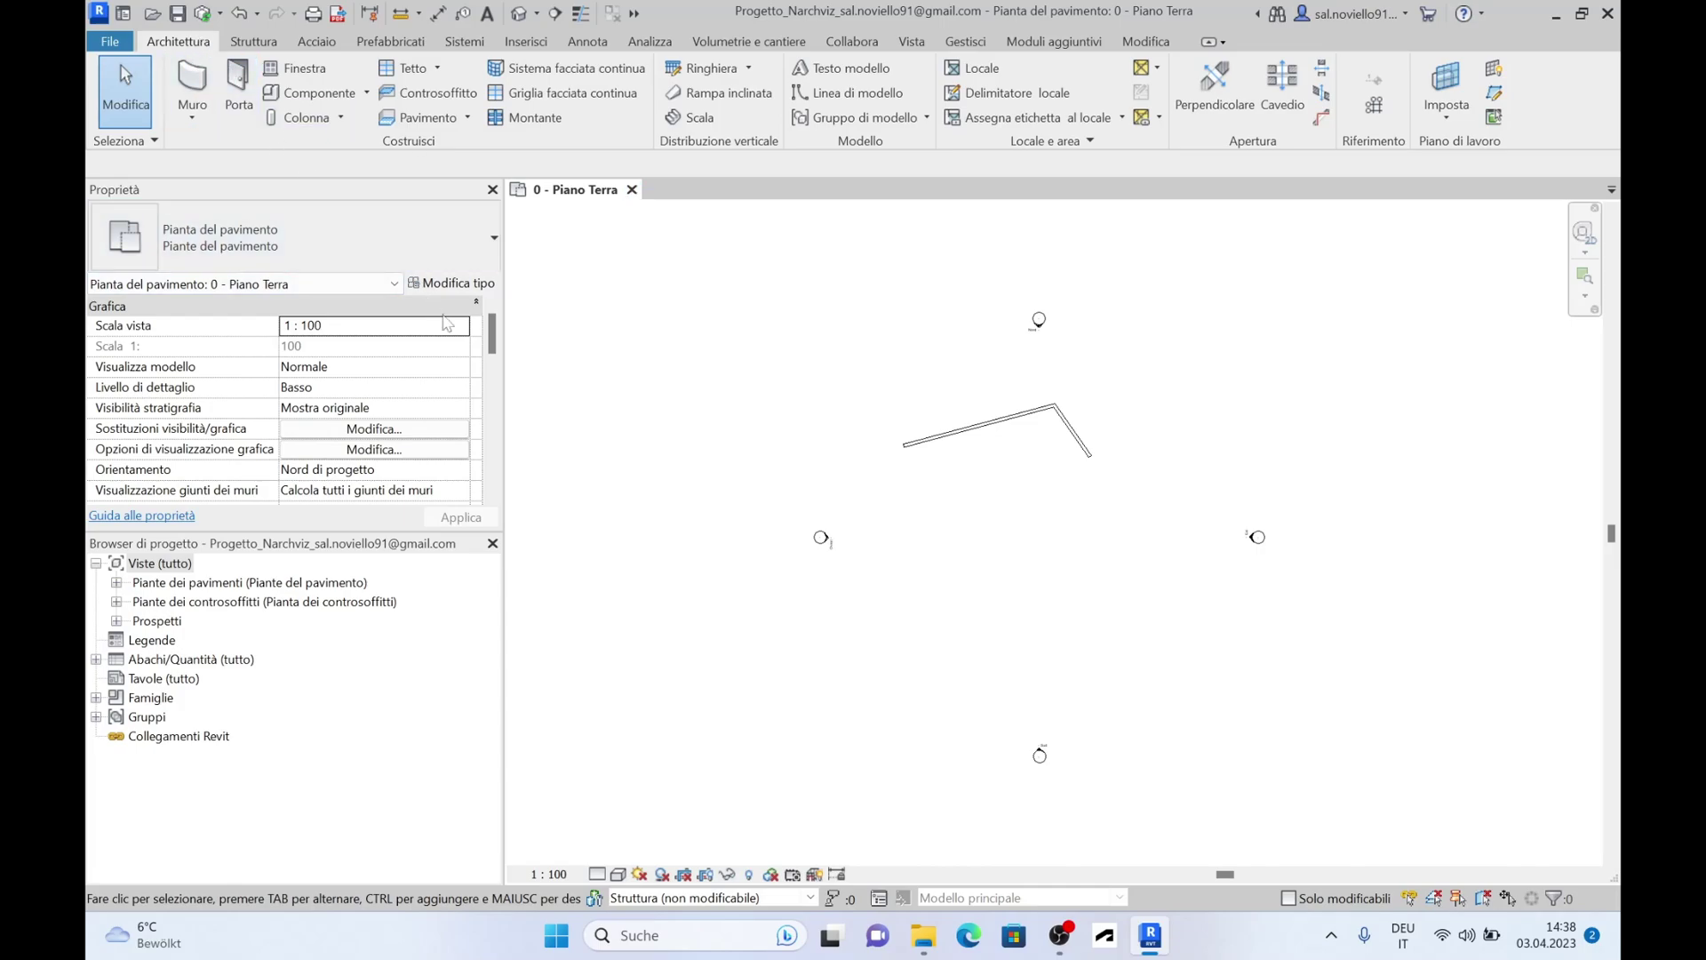
- Close the project and reopen Progetto_Narchviz.rvt as a new local copy, overwriting the existing local file
left_click(632, 191)
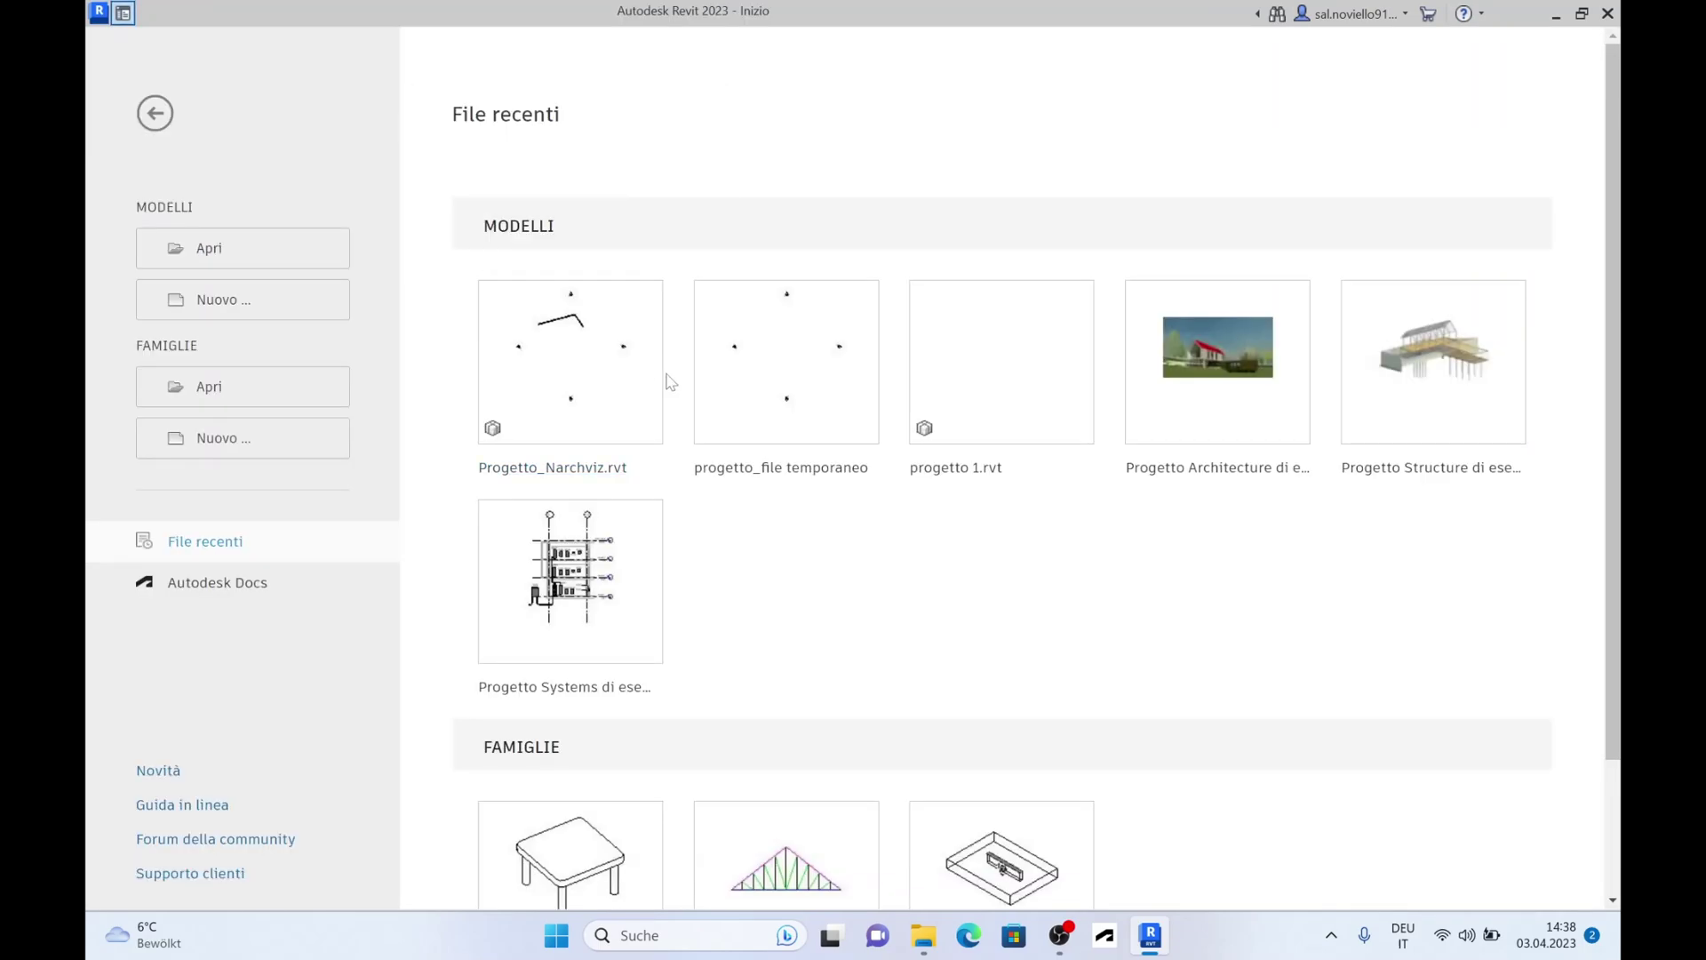
left_click(211, 252)
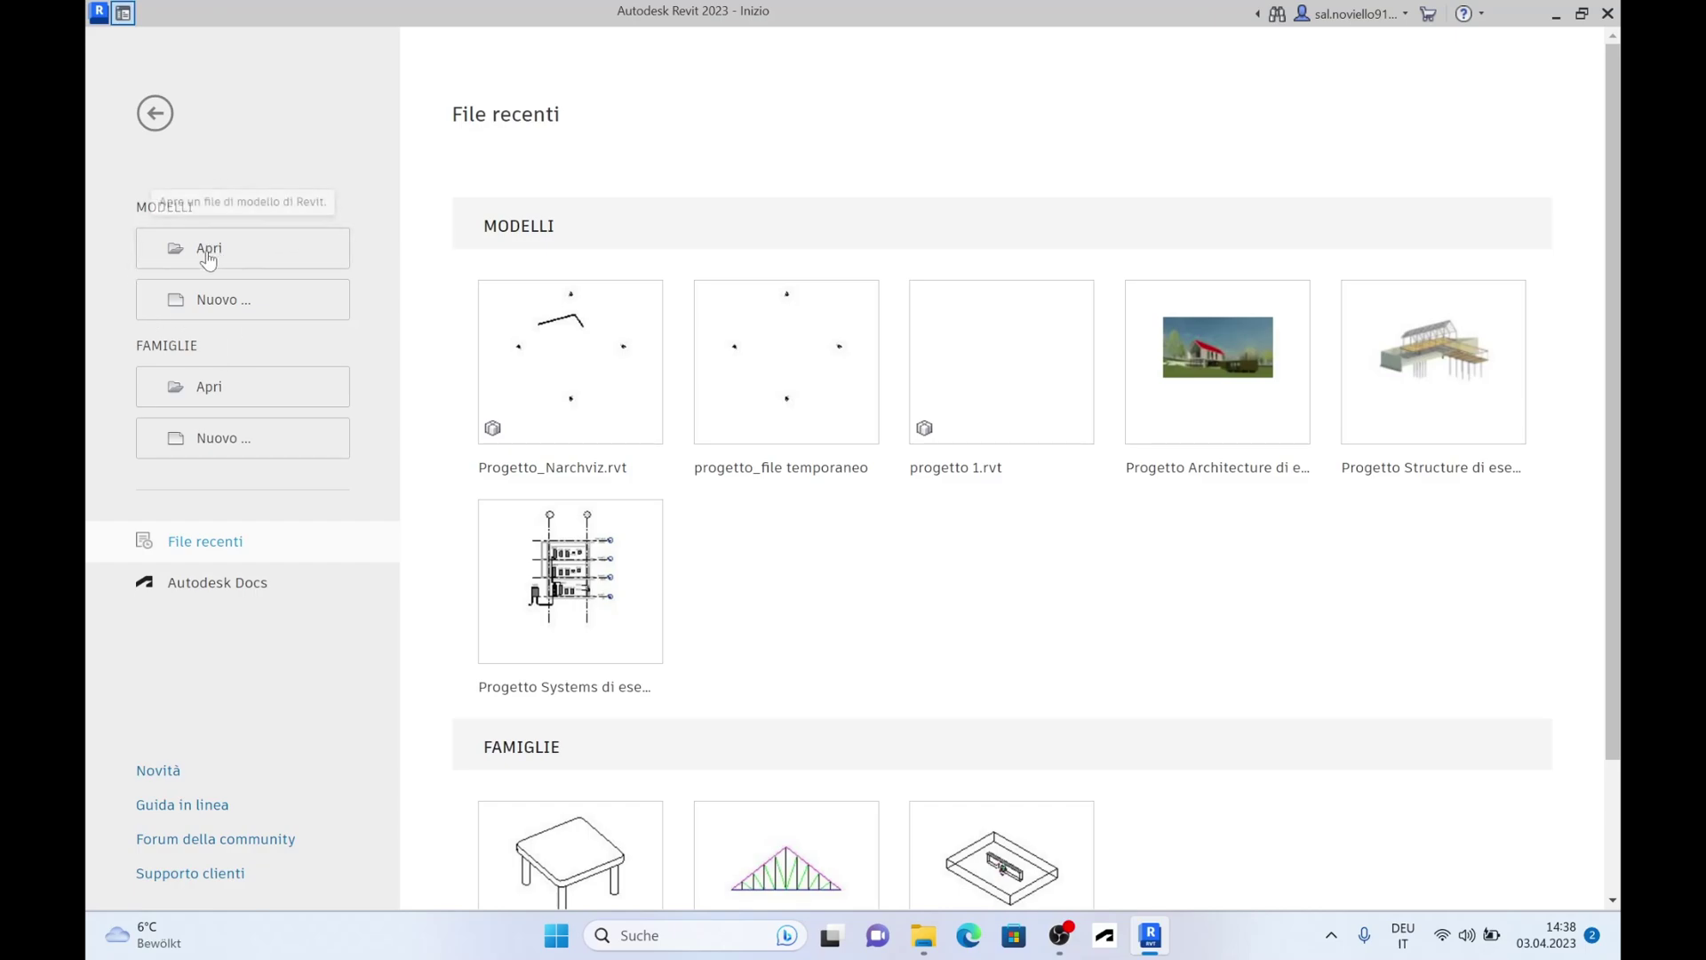
left_click(694, 608)
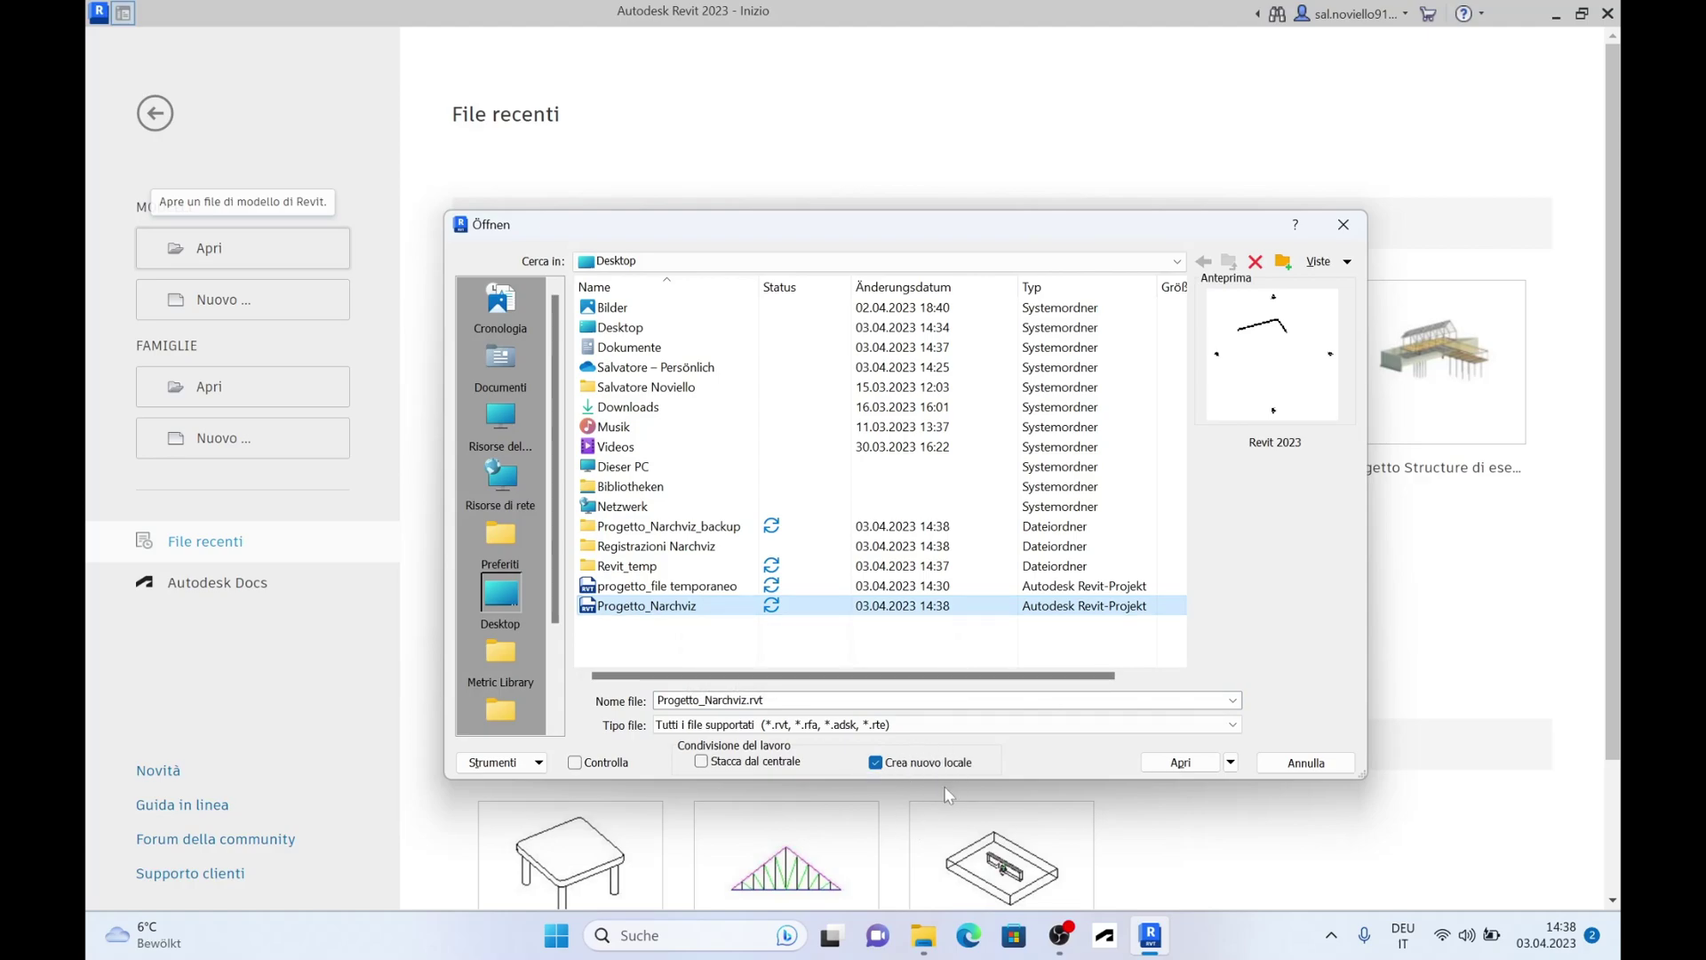
left_click(1180, 764)
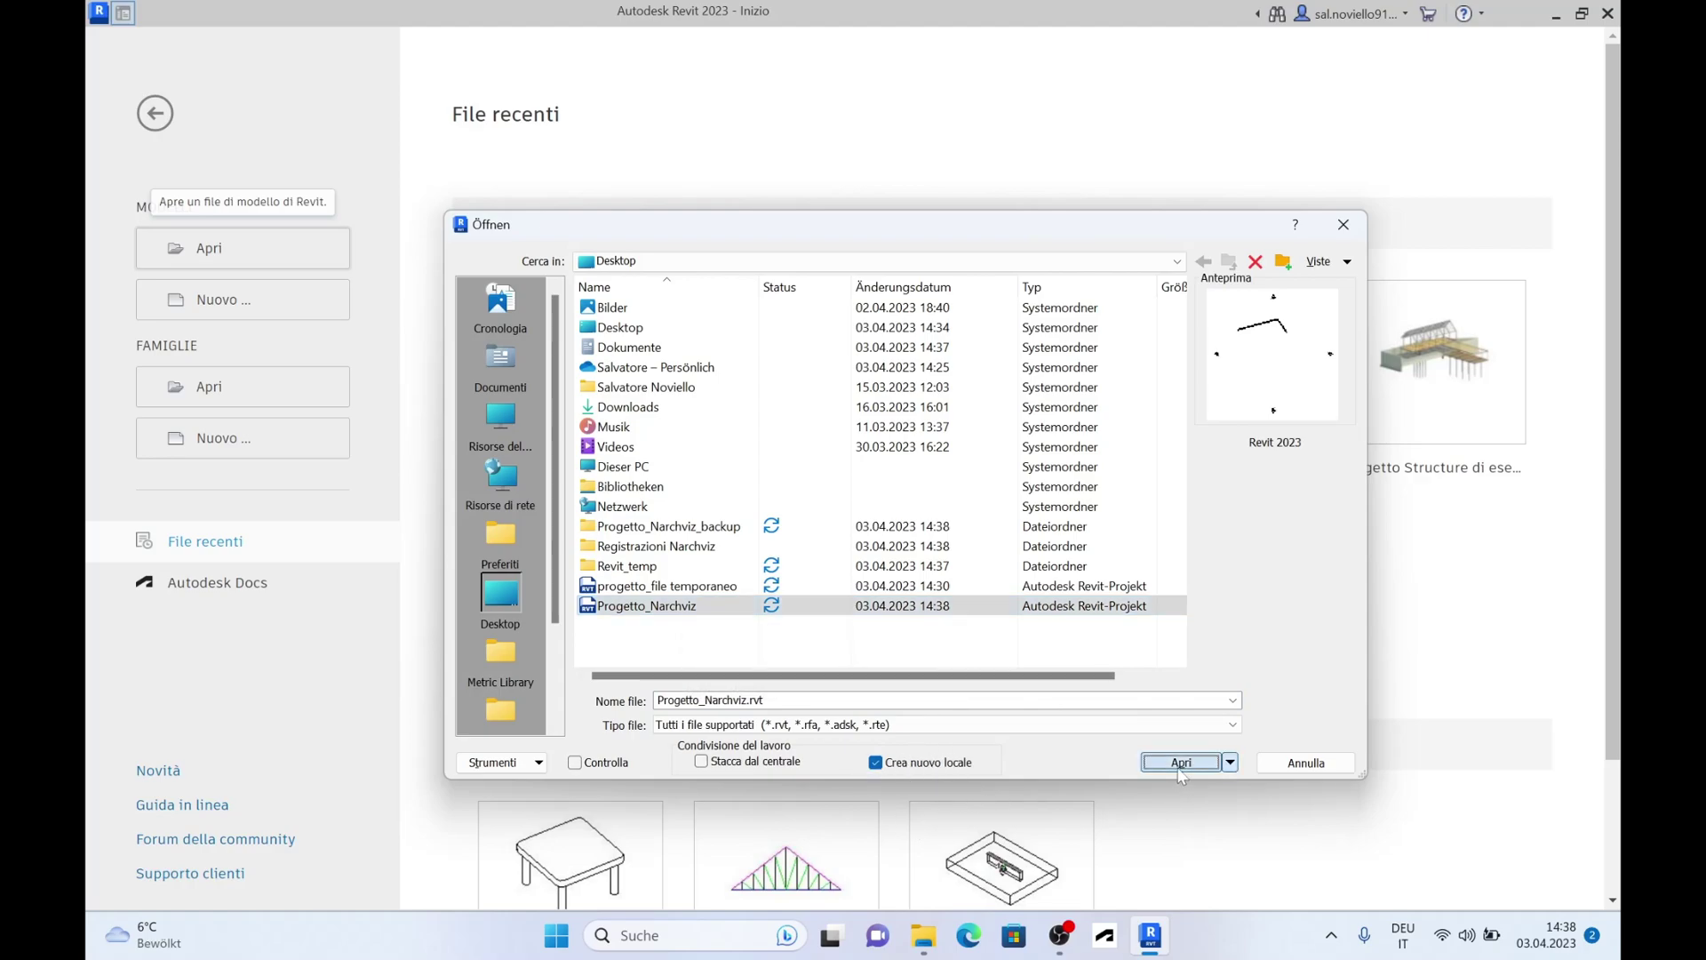
left_click_drag(794, 258, 828, 228)
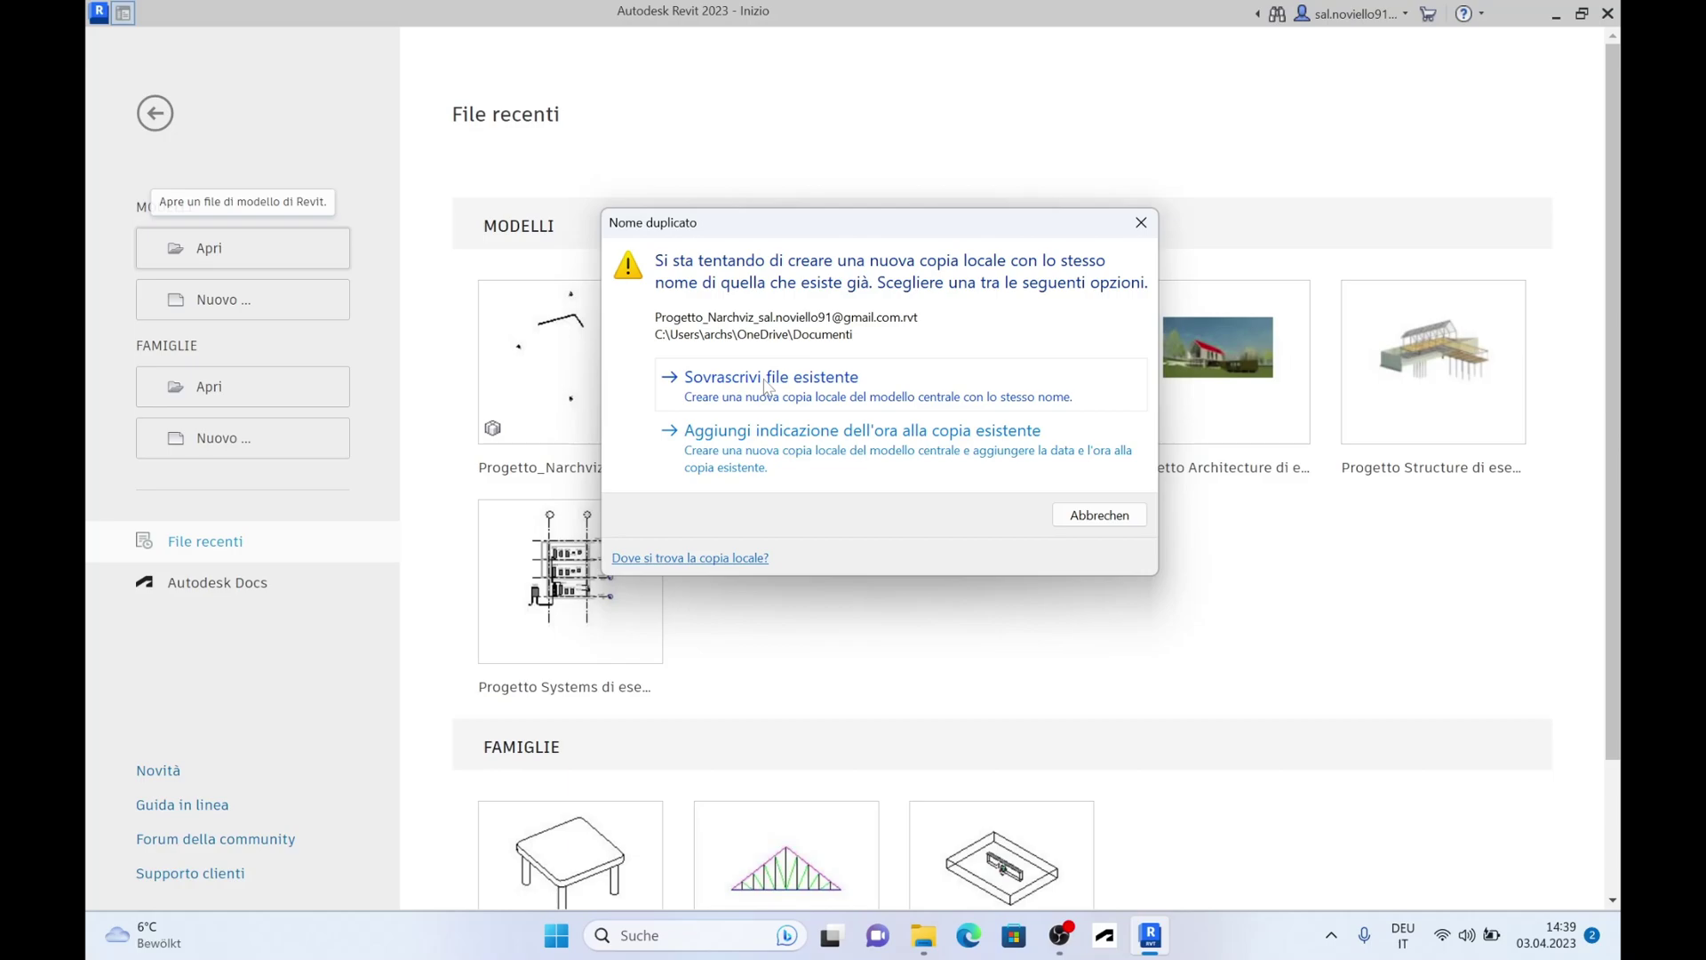
left_click(765, 385)
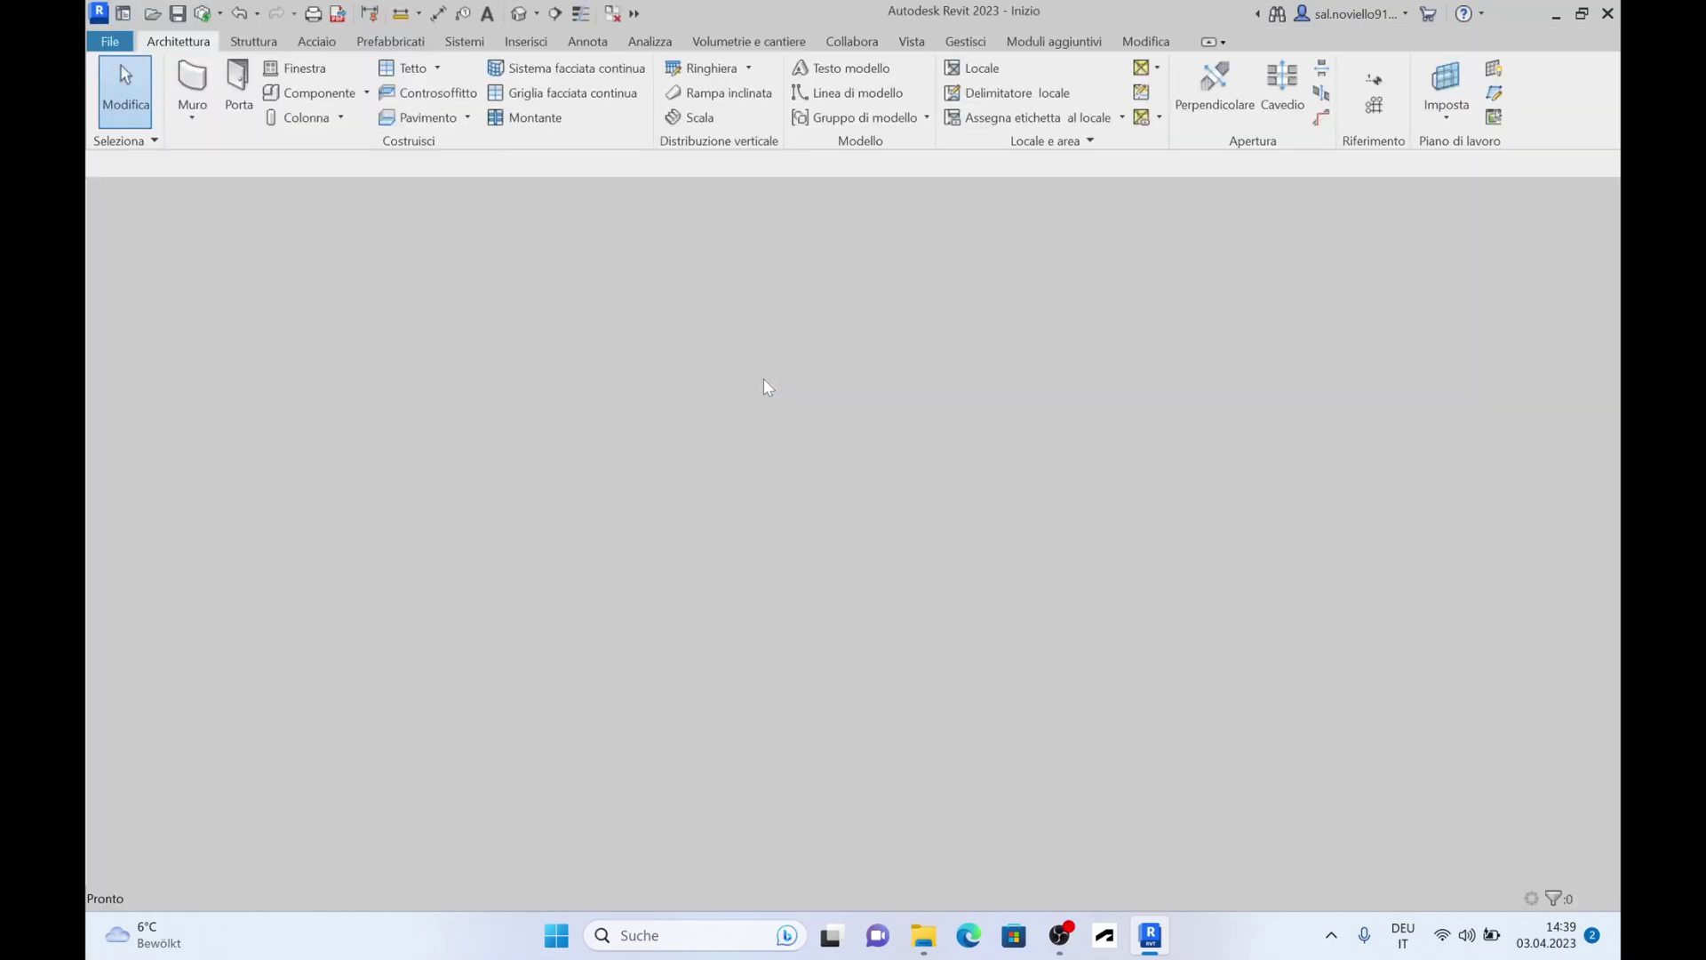